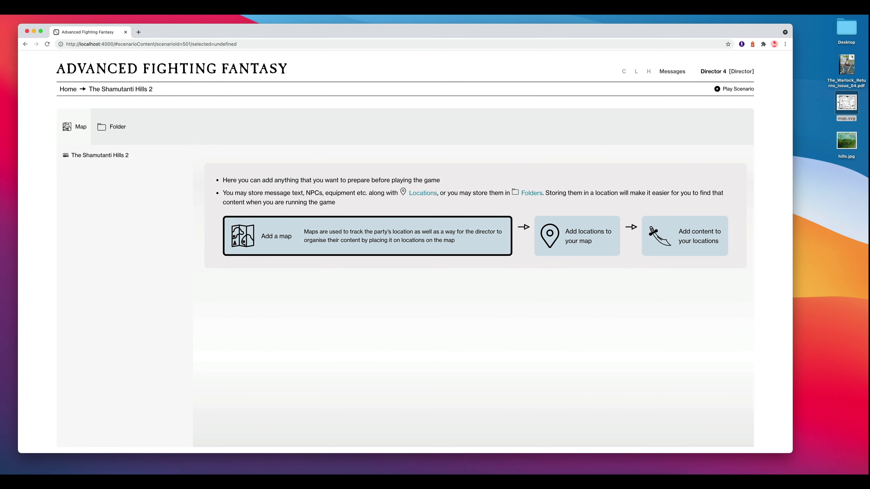
Step: Add a map to The Shamutanti Hills 2 scenario using the desktop image map.svg, and name it Kakhabad
left_click(76, 127)
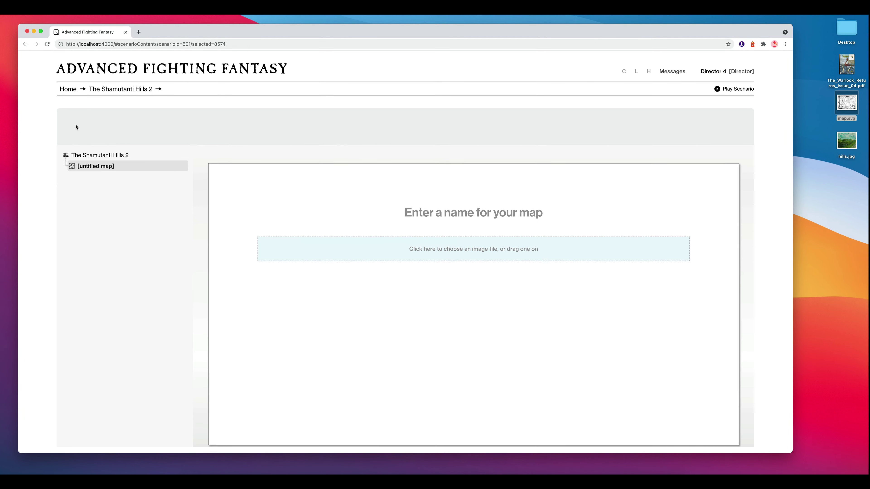
left_click_drag(849, 102, 552, 243)
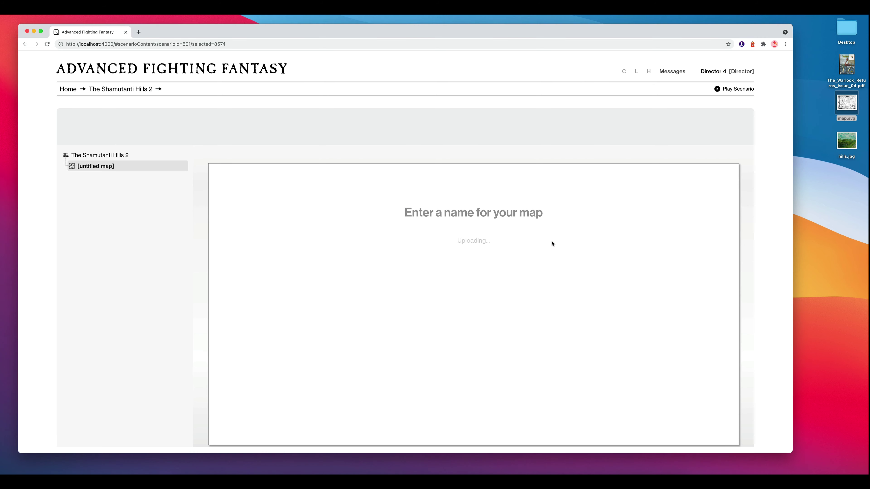
left_click(484, 214)
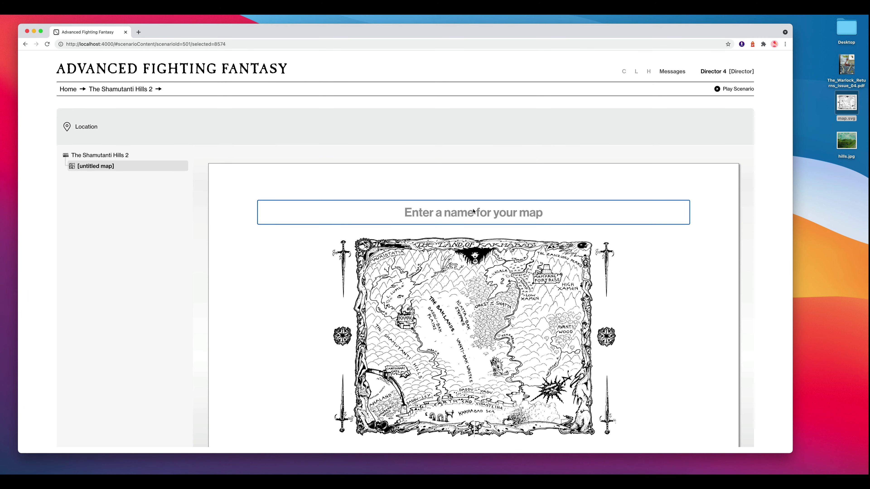
type("Kakhabad")
key("Return")
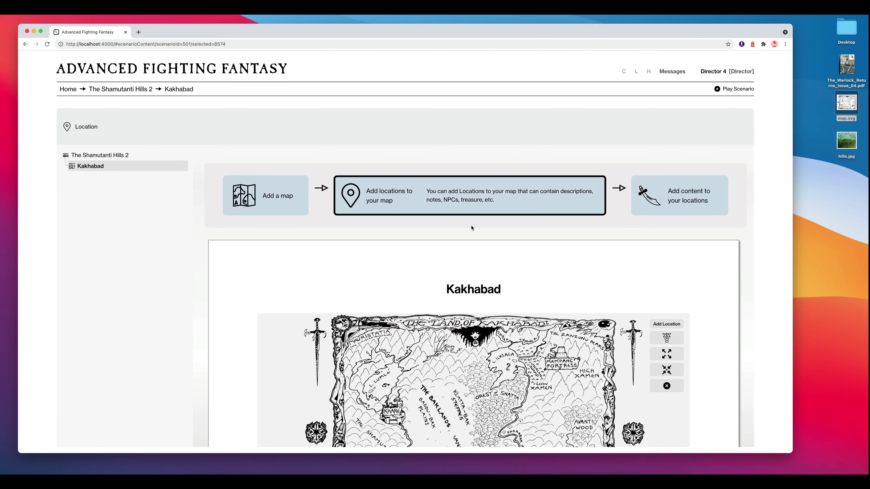
Step: Add a location named "Outpost Settlement" on the Kakhabad map, beside the Outpost Settlement lettering below Cantopani Gate
scroll(720, 362, "down", 5)
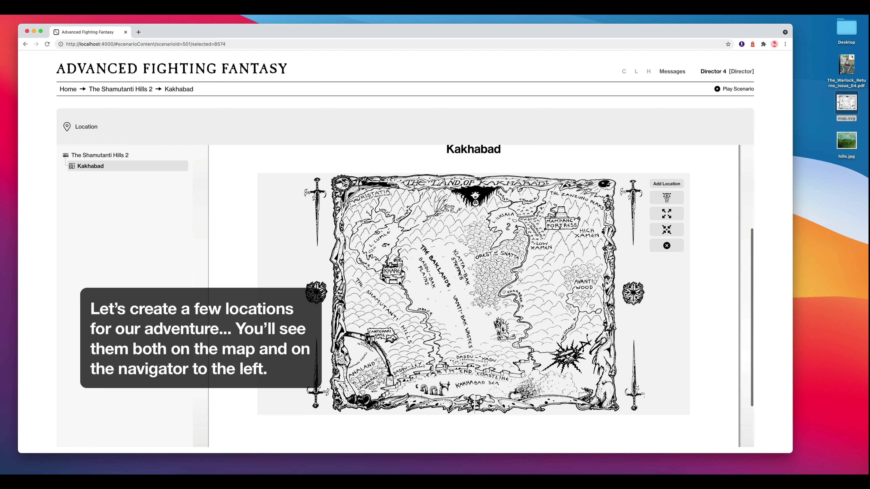
scroll(361, 344, "up", 8)
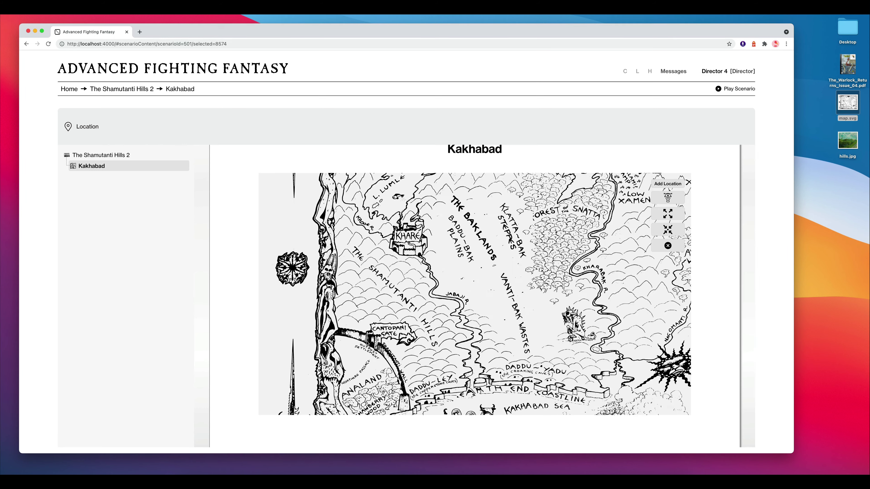
scroll(488, 284, "up", 4)
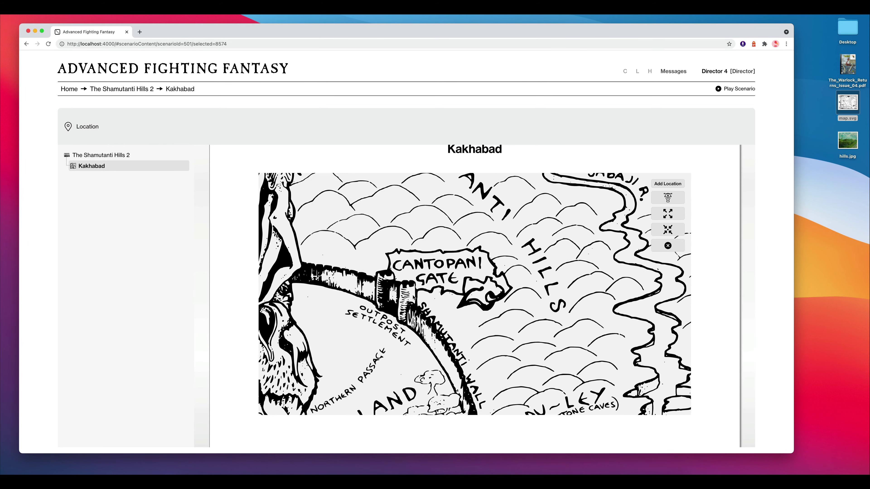
left_click(668, 184)
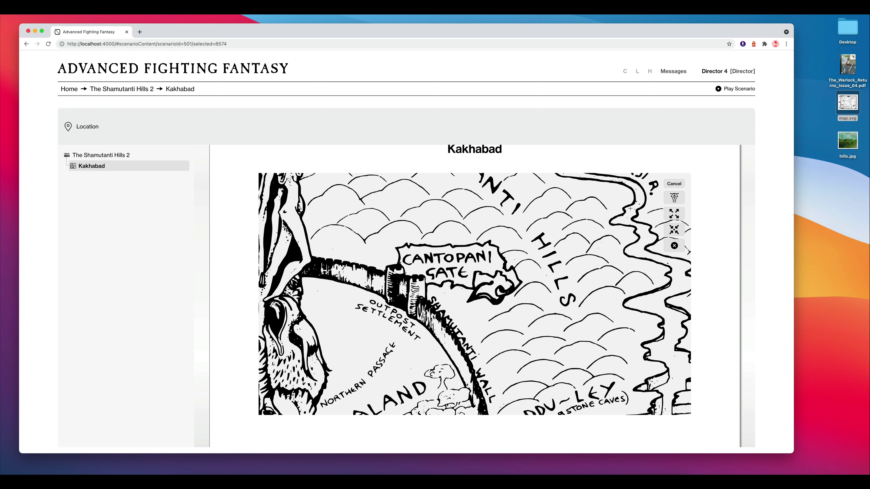
left_click(367, 322)
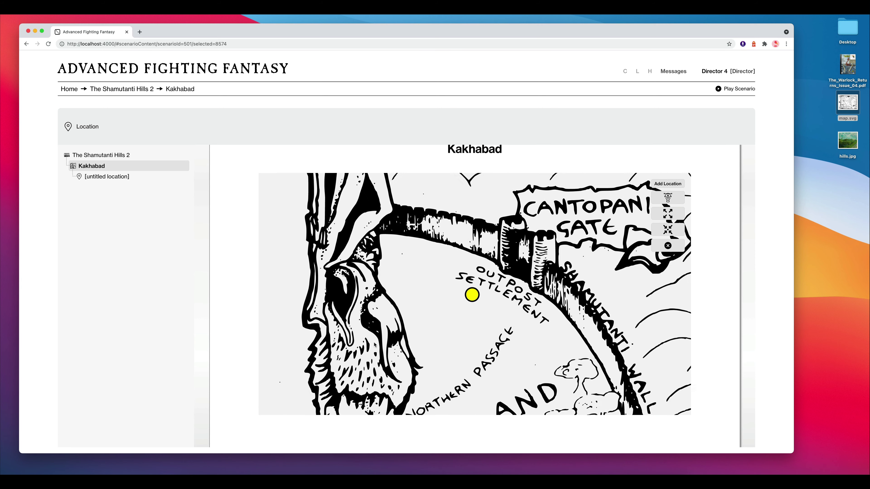
type("Outpost Settl")
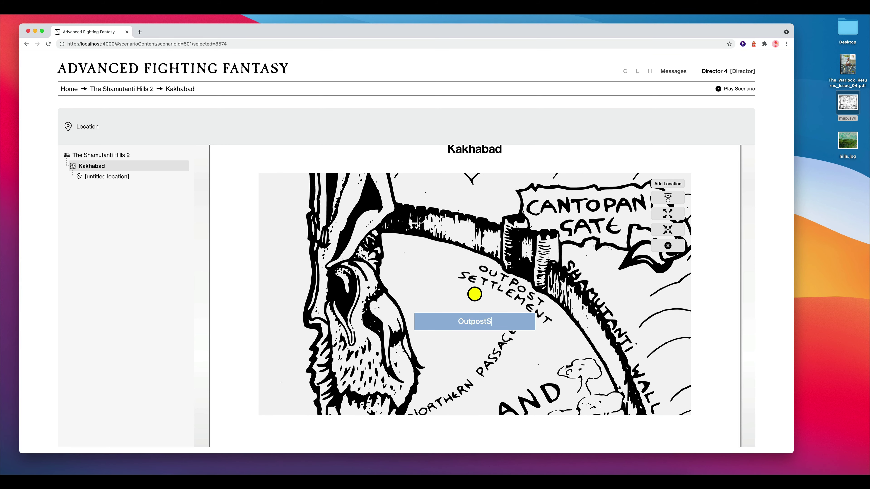
type("ement")
key("Return")
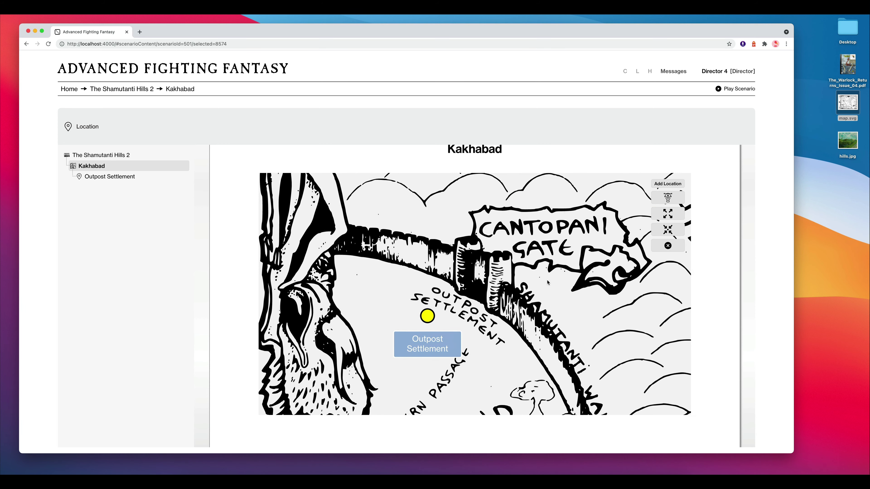
Step: Add the locations Cantopani, just north of Cantopani Gate, and Birritanti, further north in the Shamutanti Hills
left_click(668, 183)
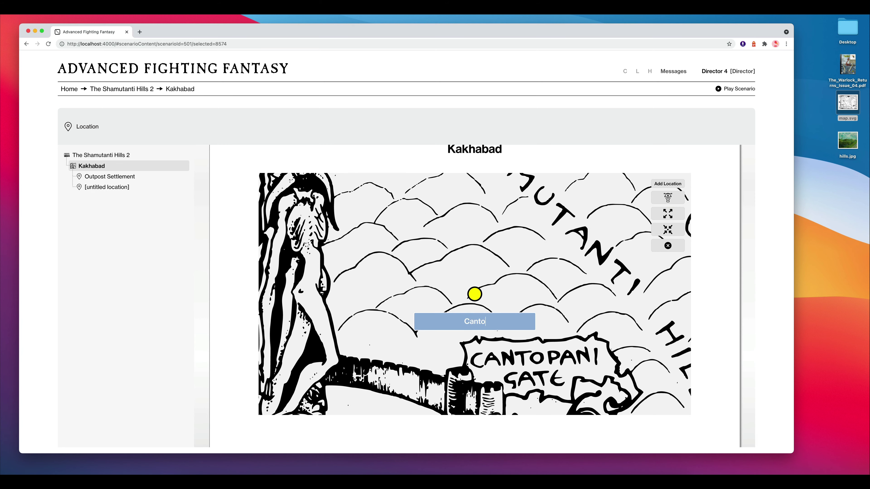
key("Return")
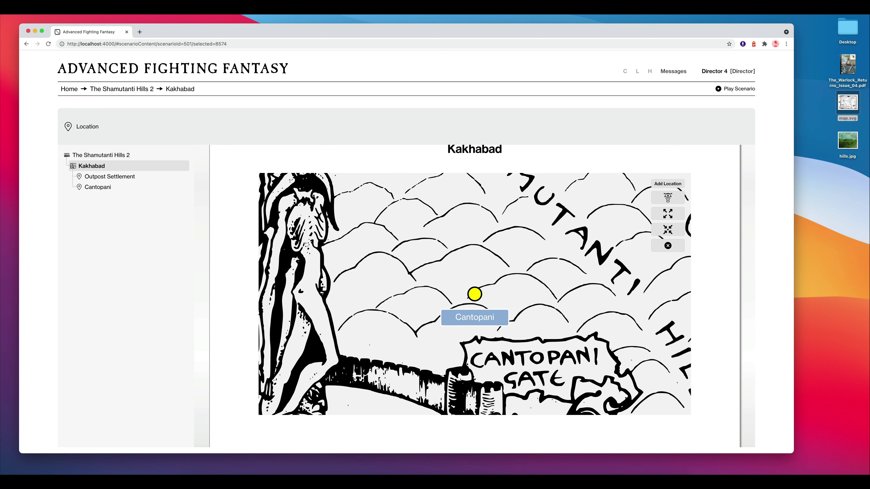
left_click(668, 184)
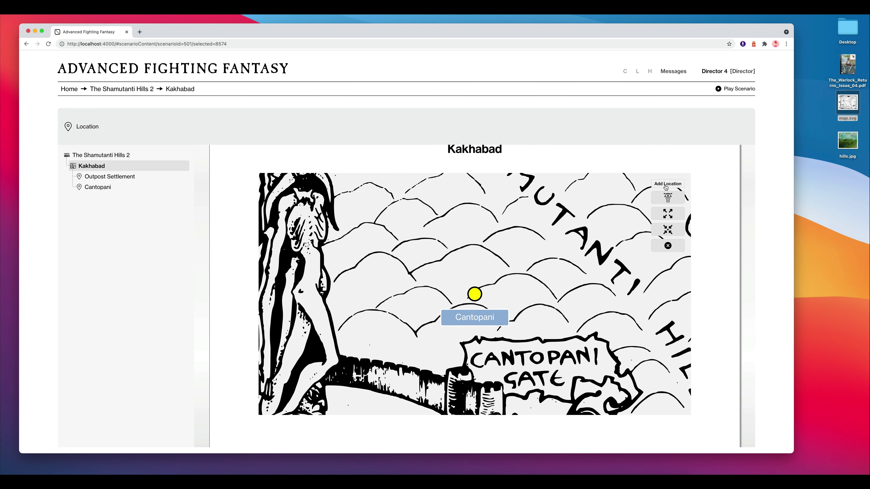
left_click(504, 215)
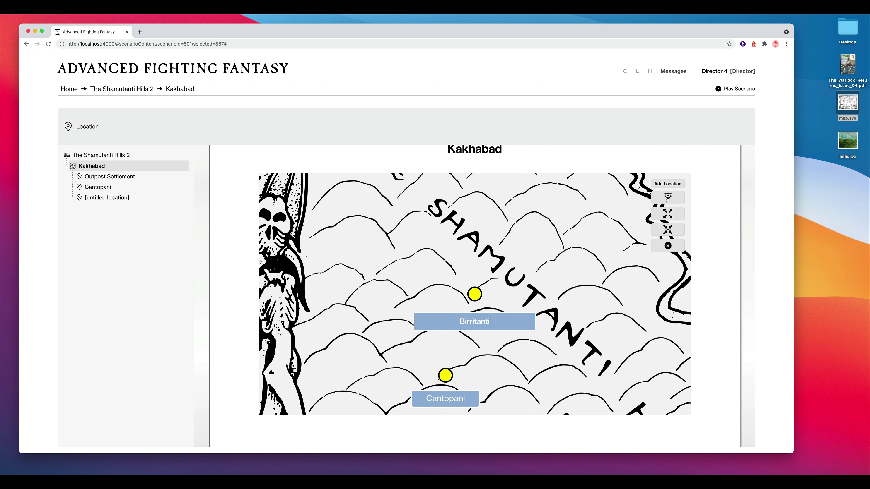
key("Return")
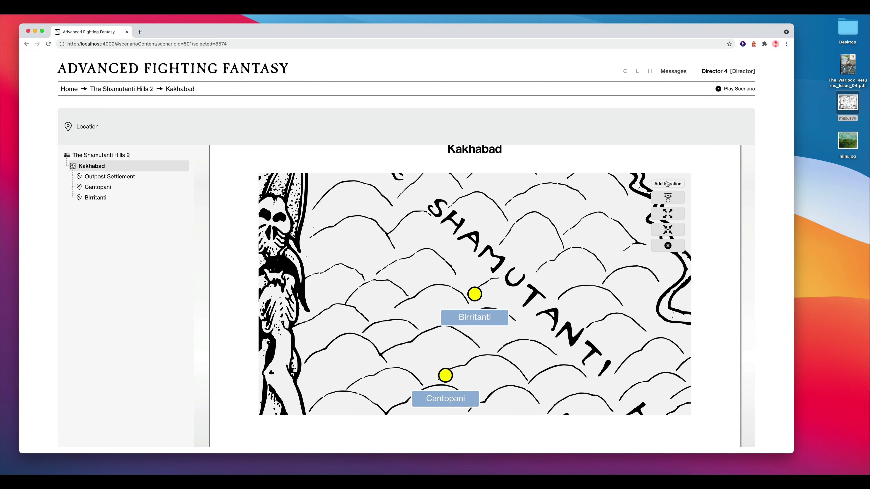
Step: Add a location named "Dhumpus" in the Shamutanti Hills, between Birritanti and the city of Khare
scroll(534, 277, "down", 5)
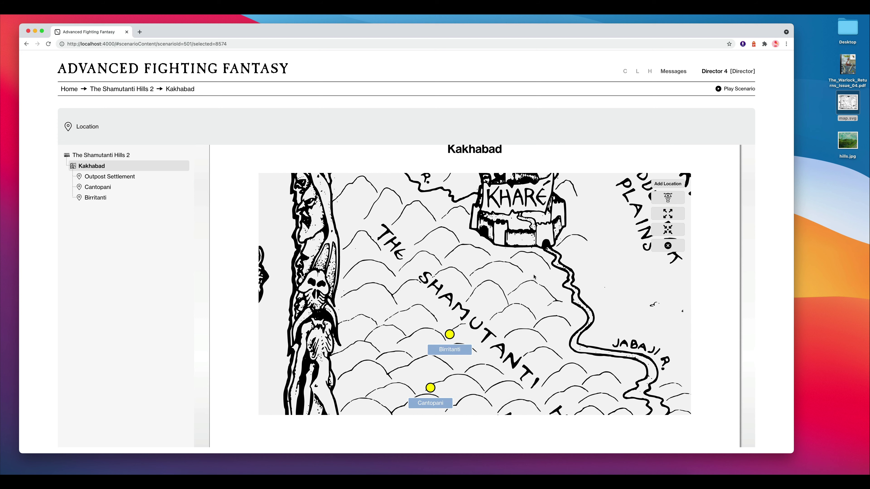
left_click(677, 186)
left_click(480, 294)
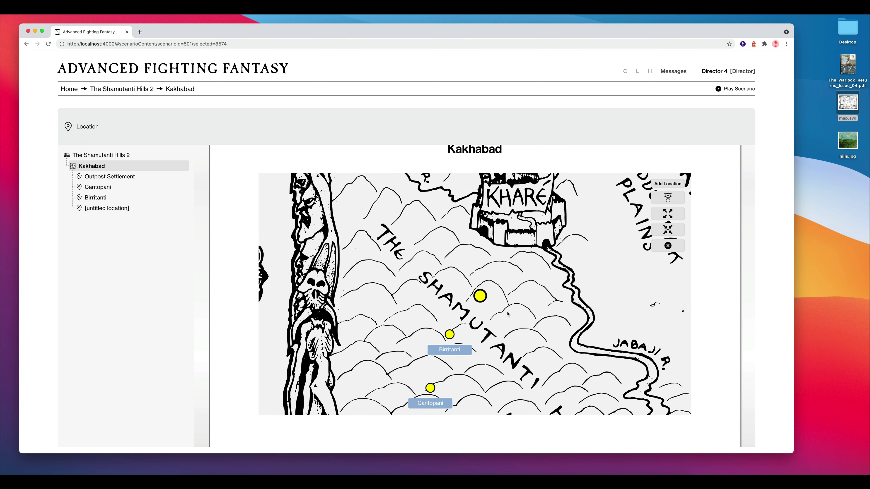
scroll(480, 295, "up", 4)
type("Dhumpus")
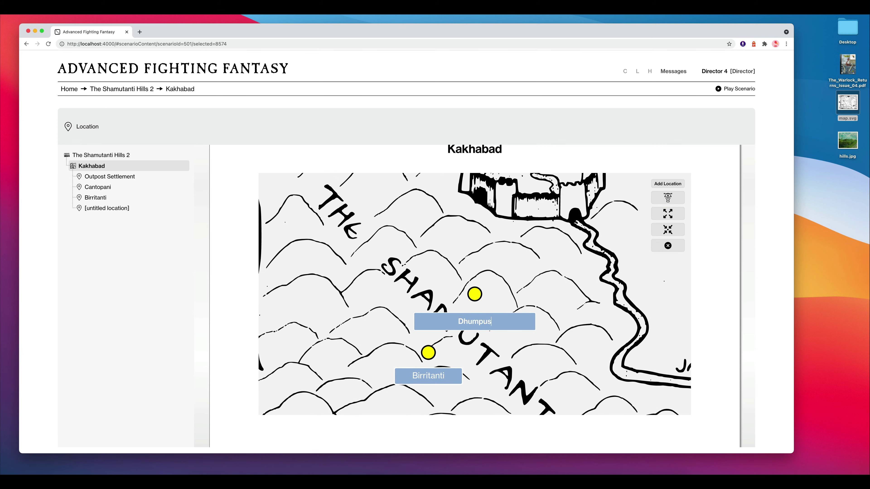
key("Return")
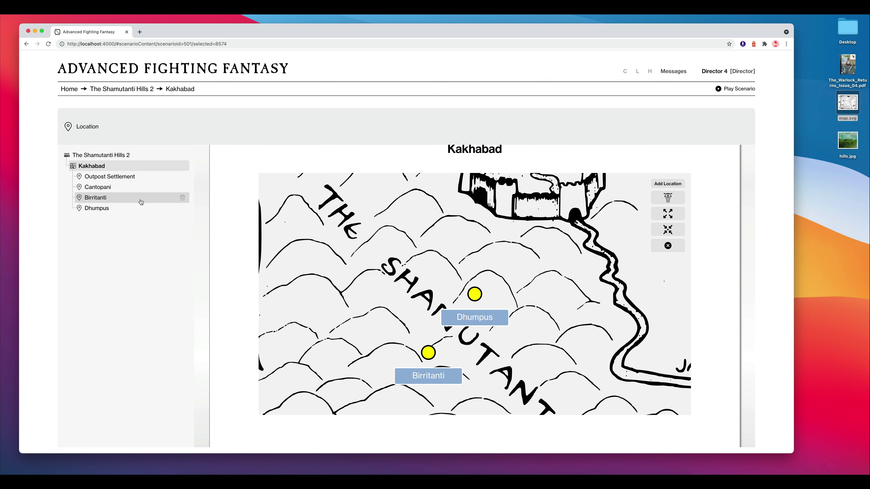
Step: Make Outpost Settlement the scenario's starting location and add a director's note containing the introduction to the campaign's first section
left_click(130, 177)
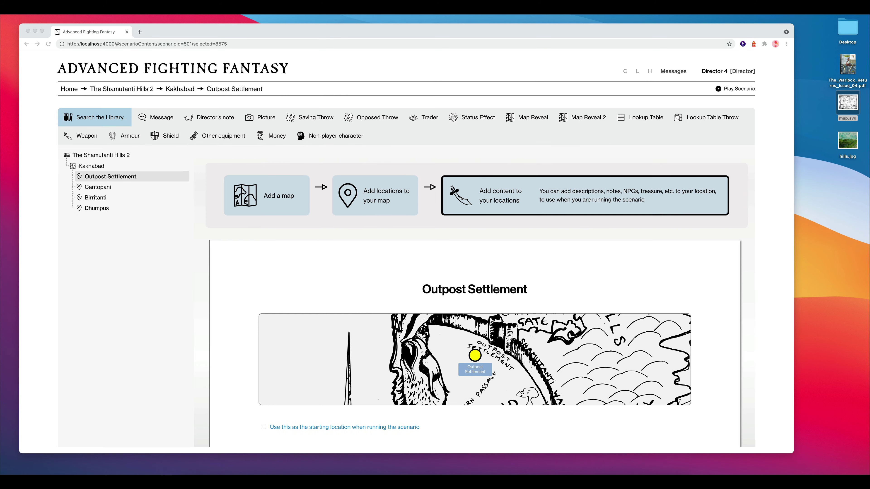
scroll(463, 306, "down", 5)
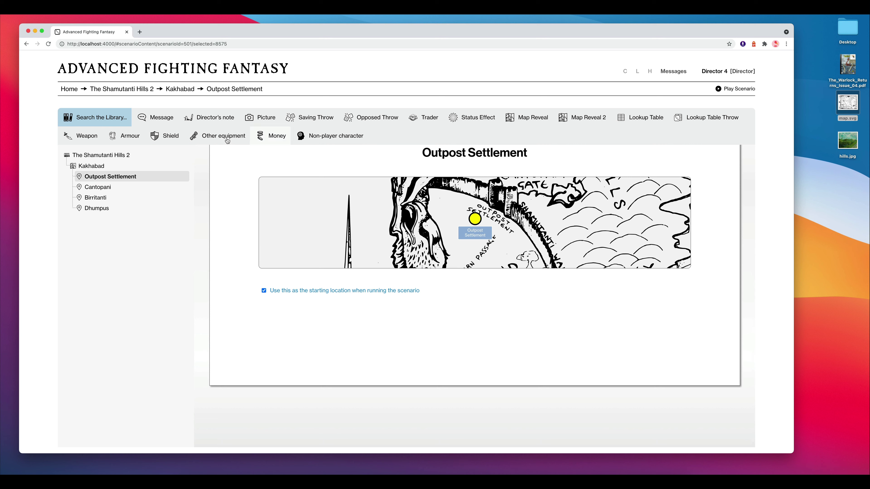
left_click(209, 120)
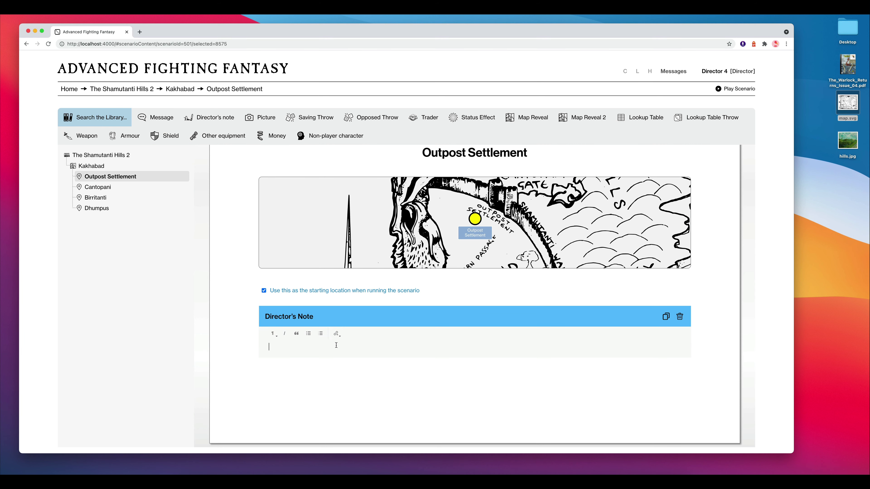
type("This is the first section of the campaign, which will see the Heroes leave Analand, cross the Shamutanti hills, with its strange villages and hostile wildlife, before reaching the walls of Kharé. Each area on the map is numbered, referring to the sections below. The text in italics is designed to be read aloud by the Director, but the remaining text is for the Director’s eyes only. The sections do not, of course, cover every eventuality, so the Director should use the information given to work out likely events. It is inevitable that some groups will want to ignore the paths, wander the hills and otherwise try and avoid the encounters given below. In this case, it is suggested that they become lost, wander in circles for a couple of days, be attacked by wild creatures day and night and then find themselves back where they started. That should get the message across!")
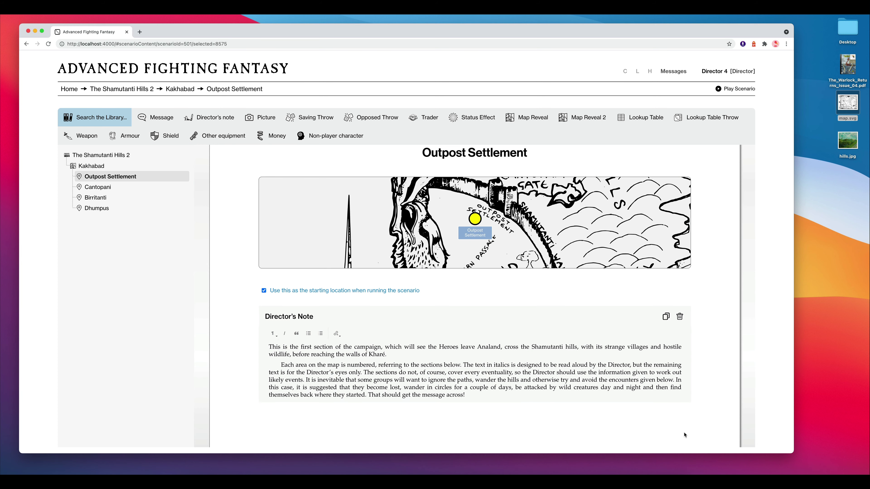
scroll(627, 408, "down", 5)
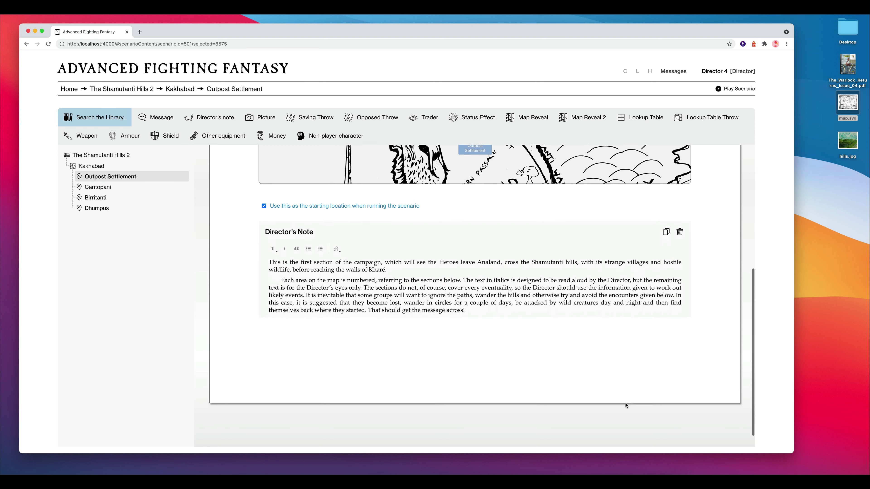
left_click(202, 352)
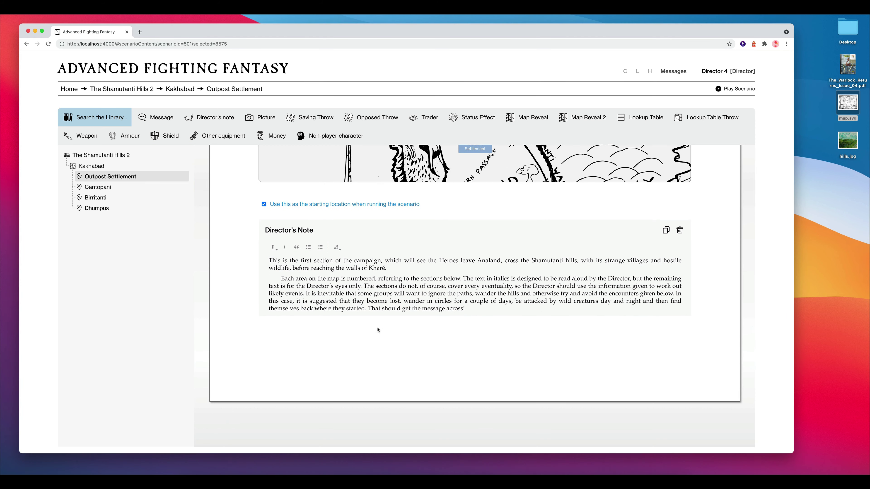
Step: Add a message with the Cantopani gate departure narration and cue it to post to the narrative on arrival
left_click(164, 122)
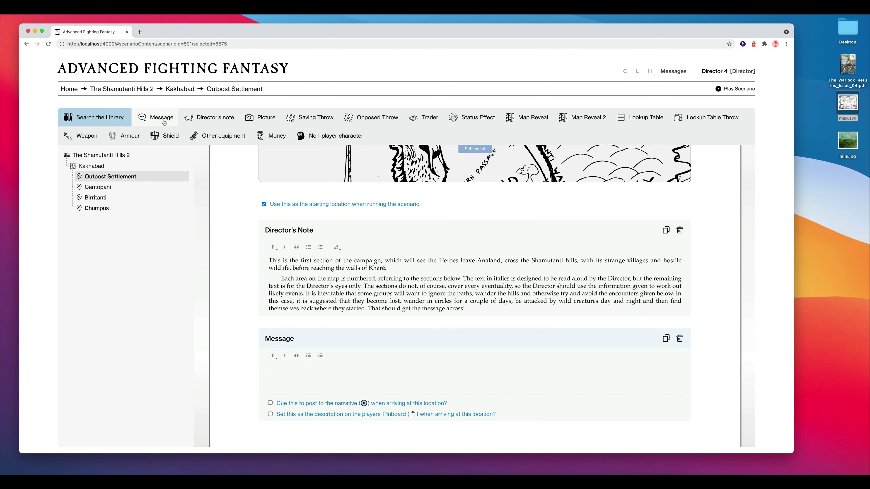
scroll(712, 349, "down", 4)
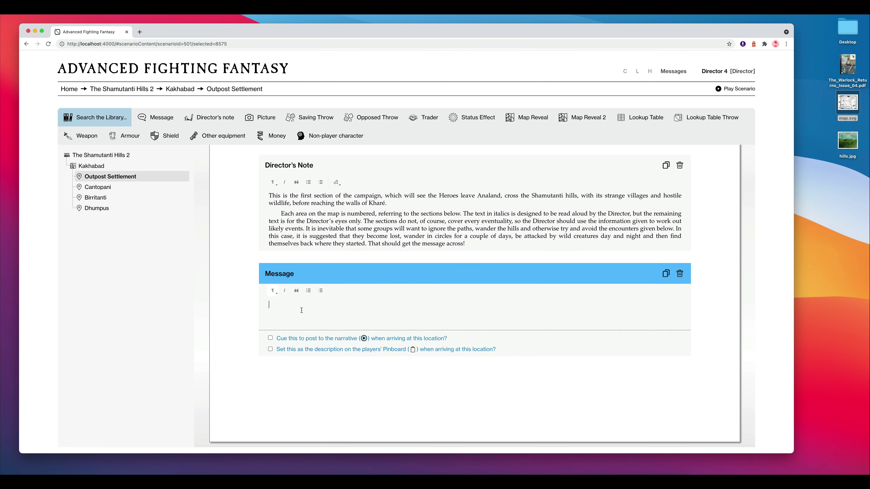
key("super+v")
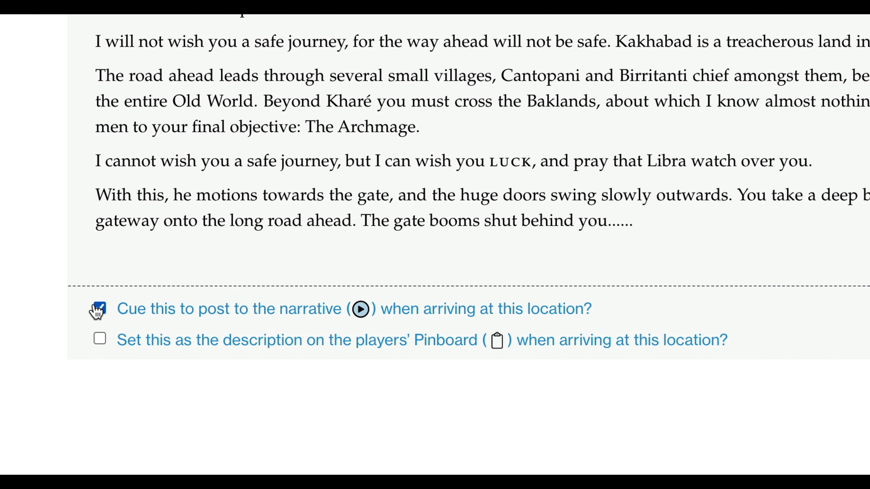
left_click(100, 310)
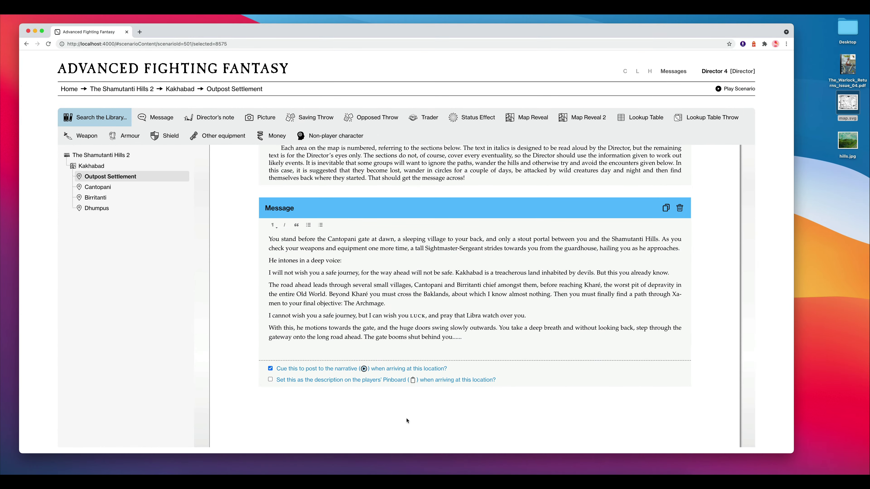
Step: Add a picture item to Outpost Settlement named "Looking out on to the hills" with the caption "The view out towards the Shamutanti Hills"
scroll(407, 421, "down", 5)
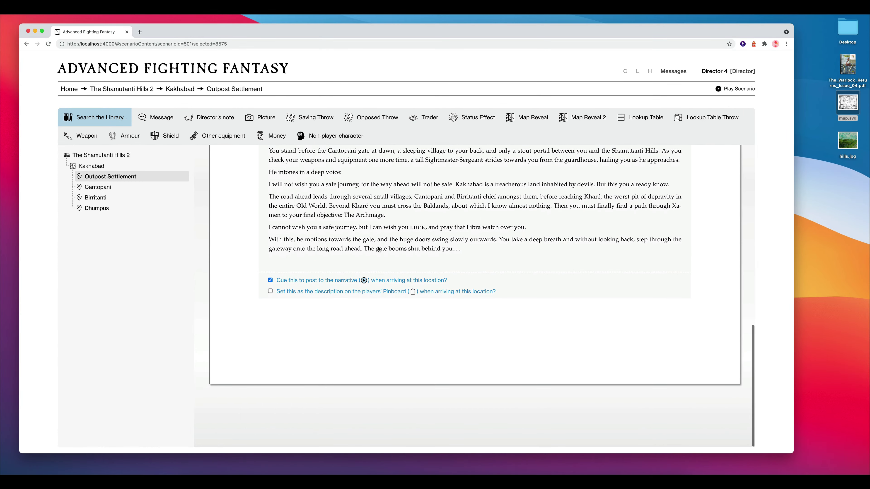
left_click(263, 121)
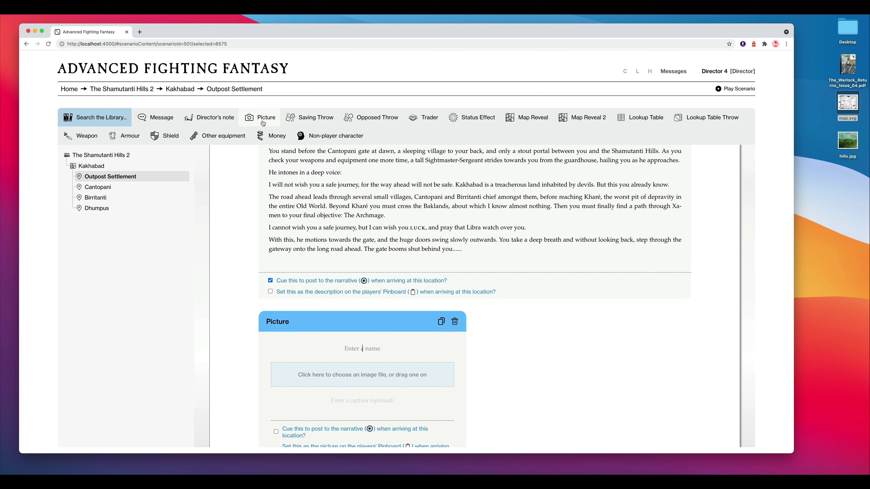
scroll(535, 342, "down", 4)
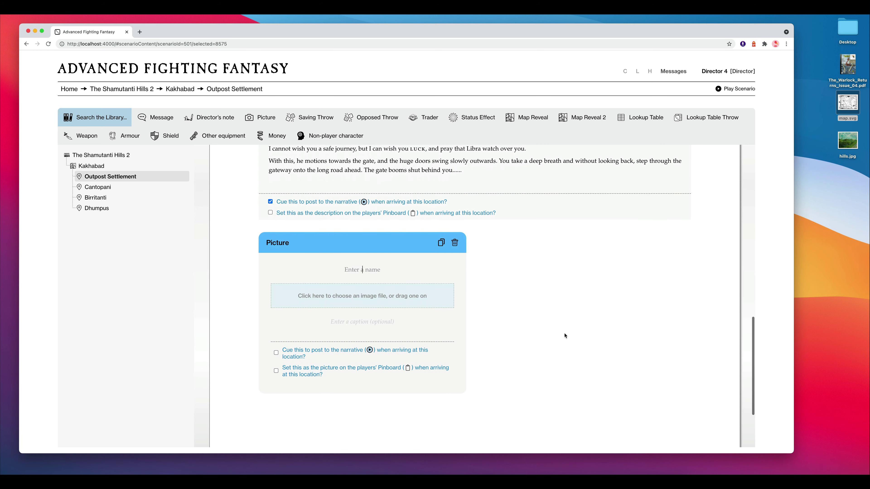
type("Looking out o")
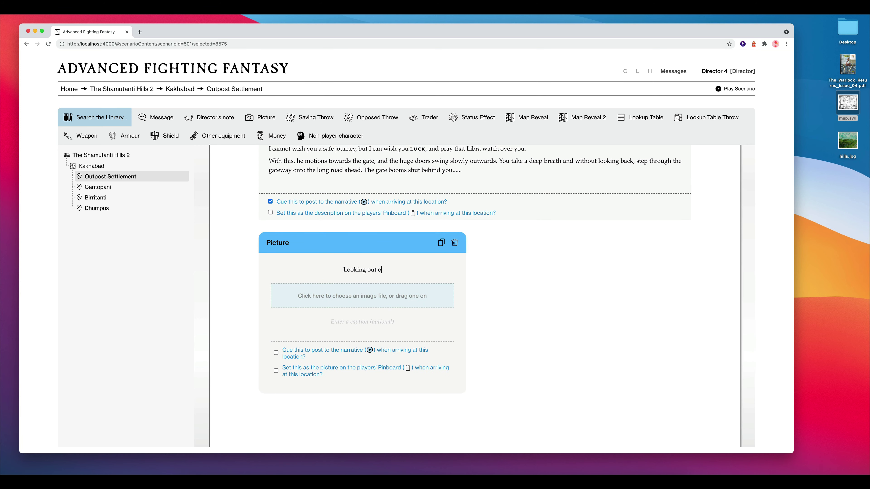
type("n to the hills")
left_click(359, 321)
type("Th")
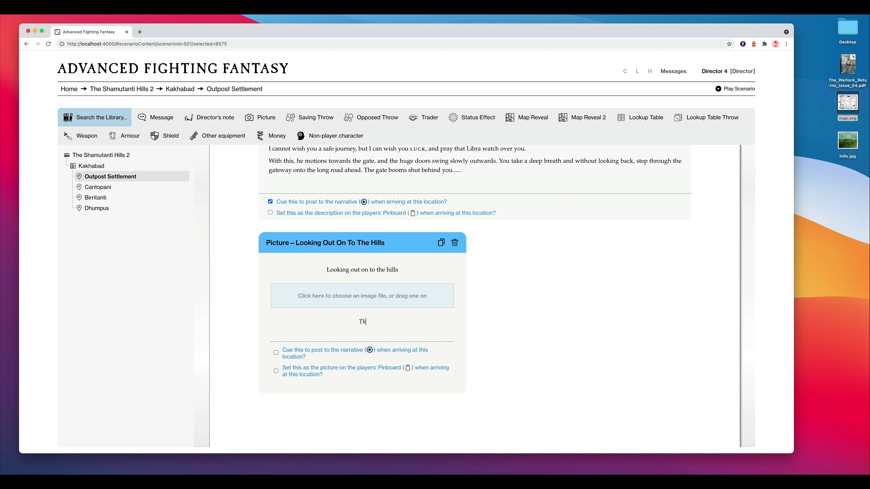
type("e view out towards the Shamutanti Hills")
left_click(527, 349)
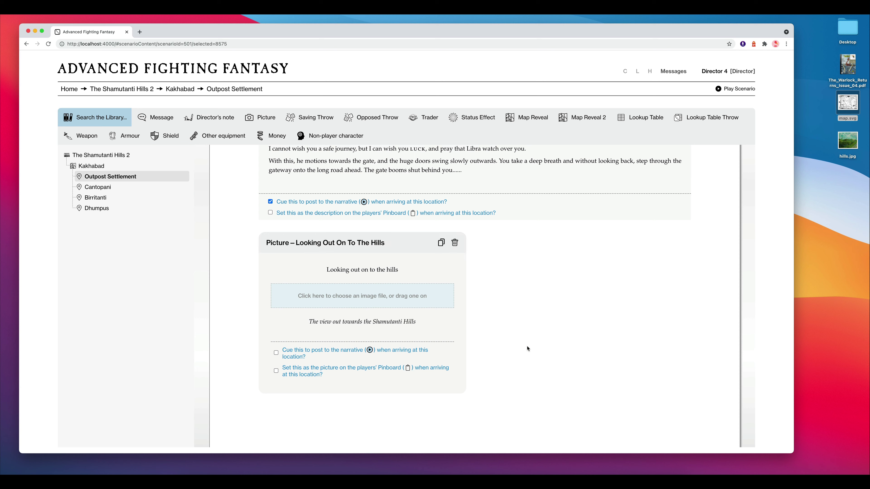
Step: Cue the hills picture to post to the narrative on arrival and use hills.jpg from the desktop as its image
left_click(277, 353)
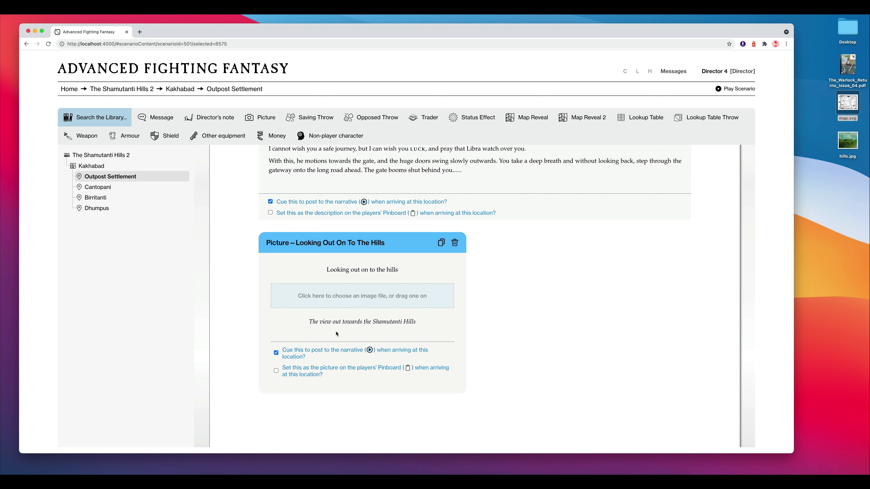
left_click(846, 147)
left_click_drag(686, 262, 397, 303)
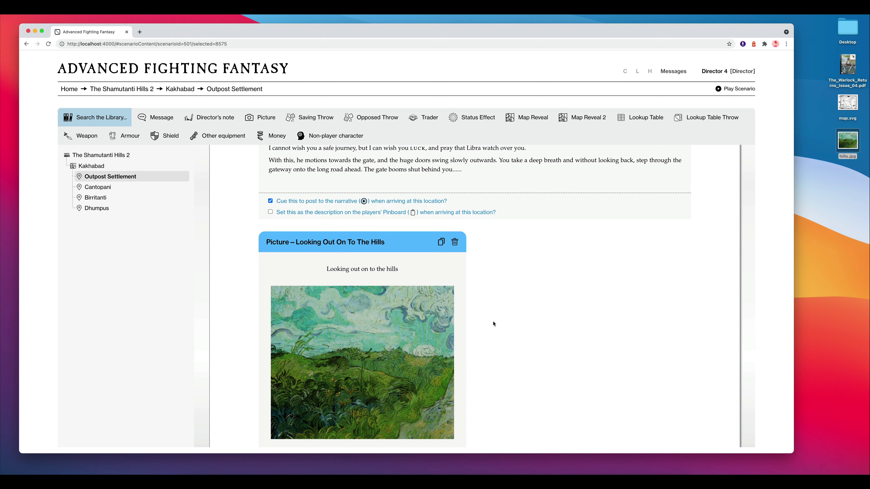
scroll(493, 325, "down", 5)
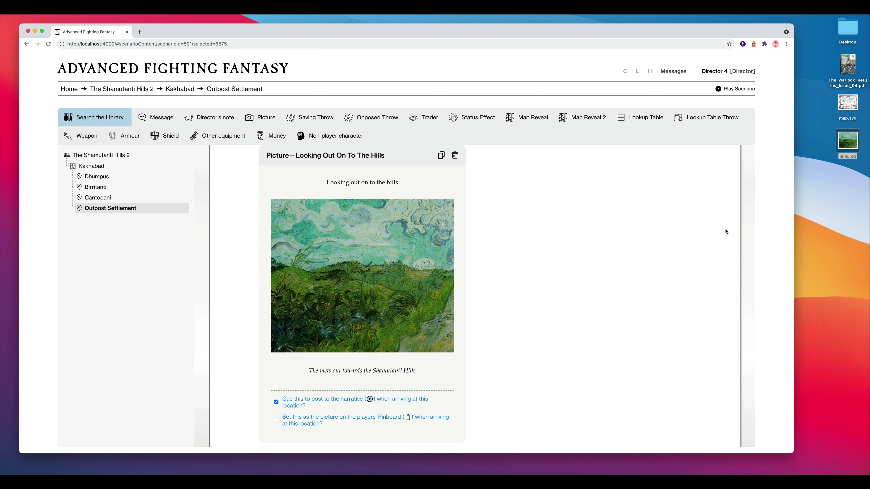
Step: Play the scenario, review Outpost Settlement's location contents and post its cued message and picture to the narrative
left_click(734, 89)
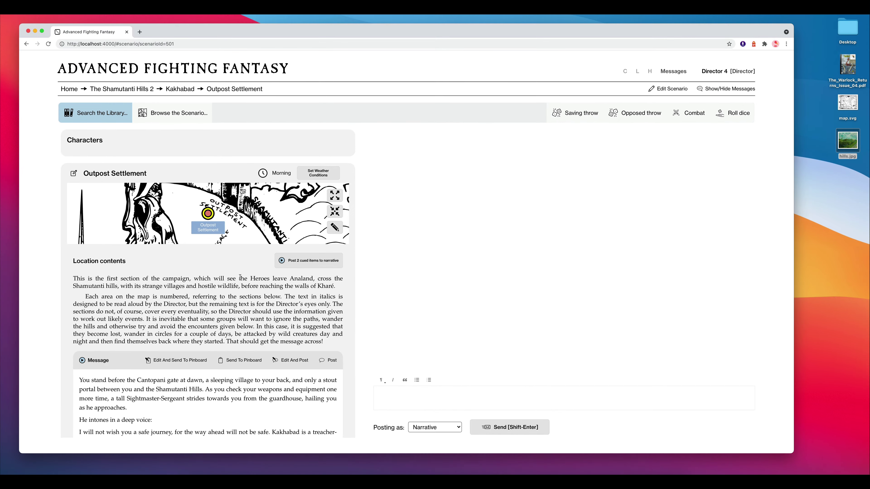
scroll(240, 277, "down", 3)
scroll(239, 277, "down", 3)
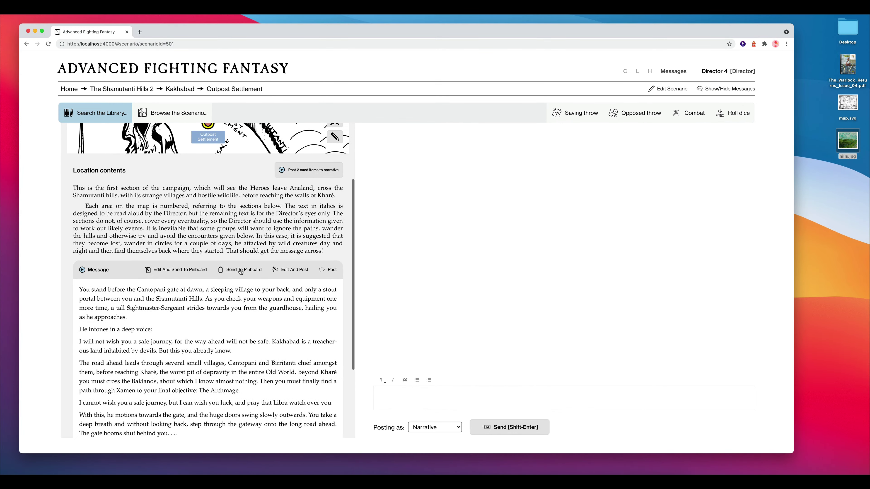
scroll(239, 239, "down", 3)
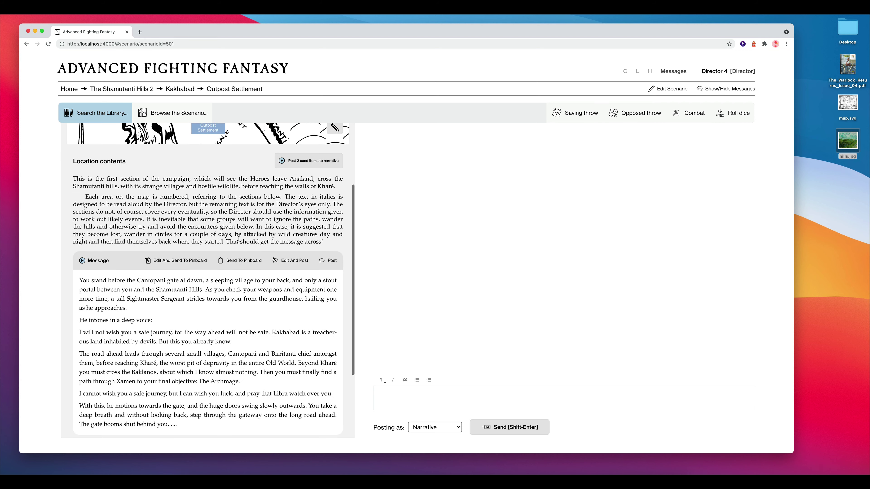
scroll(239, 238, "down", 4)
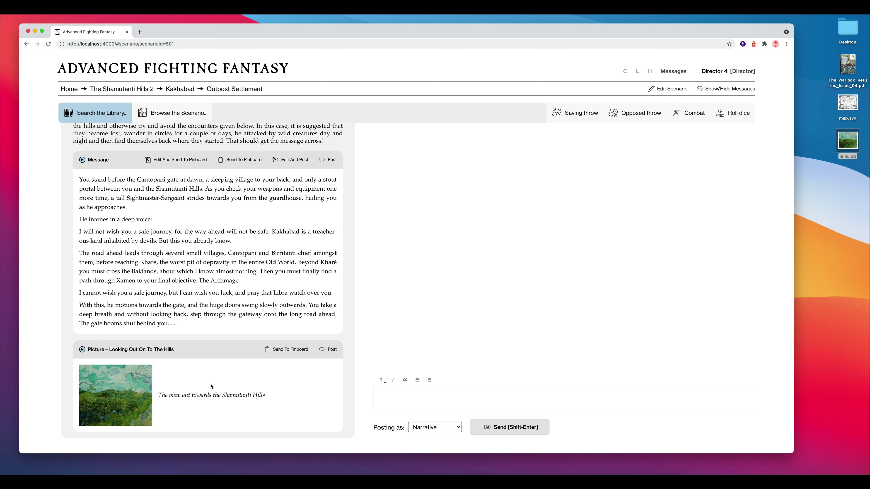
scroll(239, 299, "up", 7)
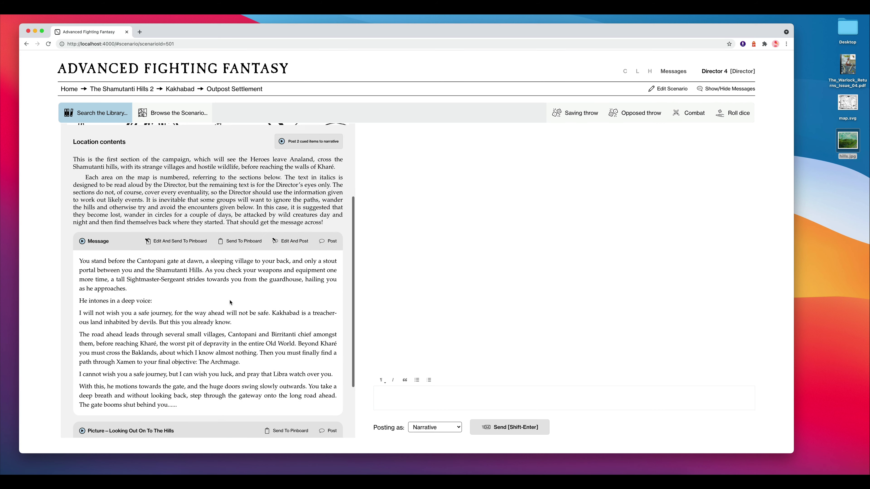
scroll(226, 311, "up", 5)
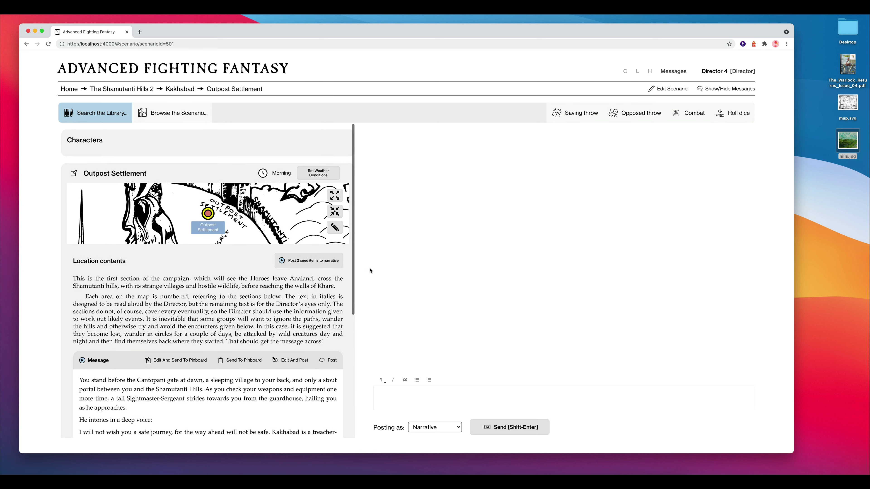
left_click(311, 262)
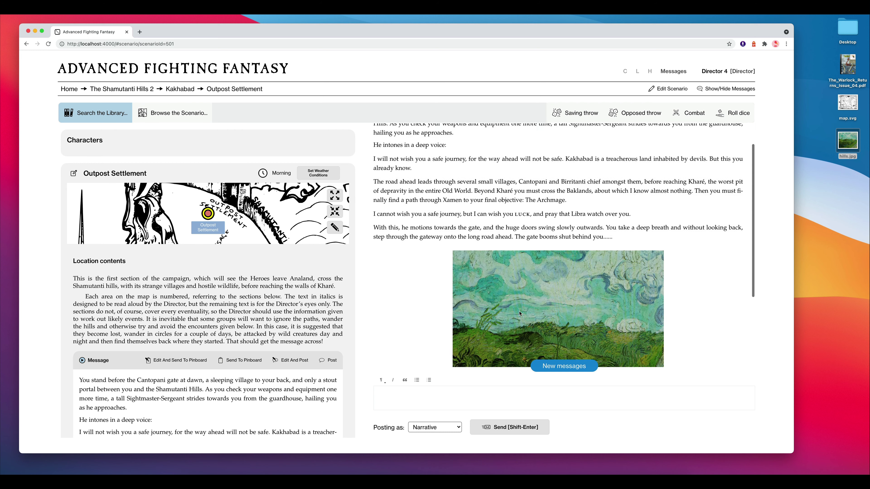
scroll(639, 301, "down", 3)
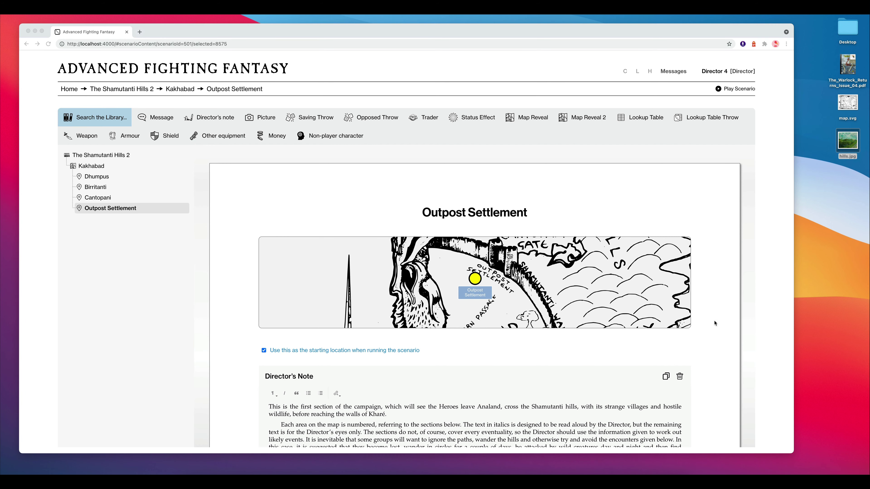
Step: Back in the scenario's editing view, add a trader named "Garth's Analand Outpost Traders" below the picture in Outpost Settlement
scroll(715, 324, "down", 10)
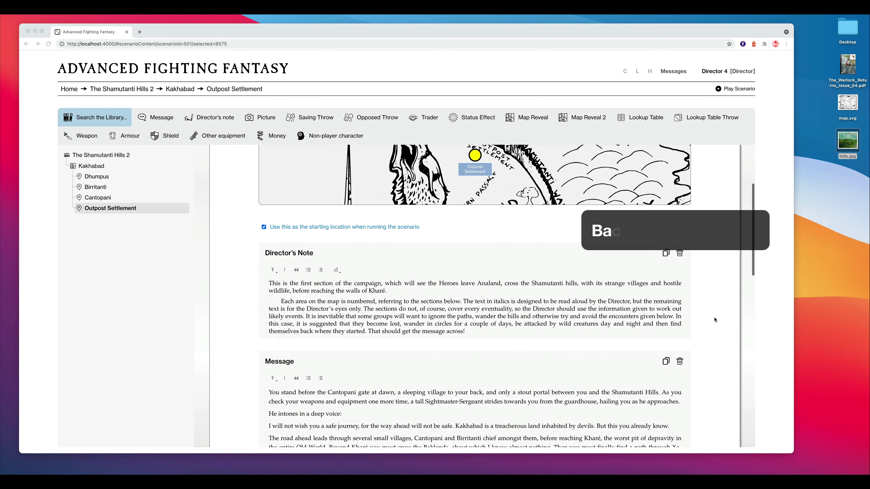
scroll(714, 318, "down", 10)
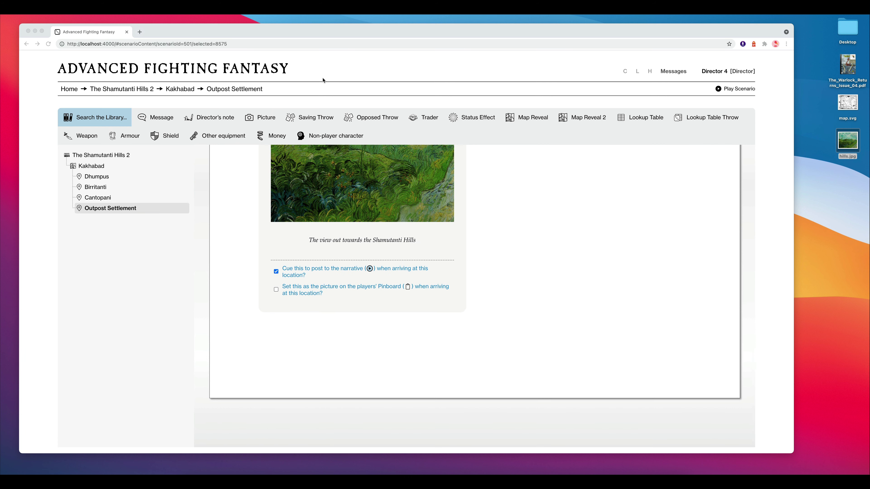
left_click(428, 117)
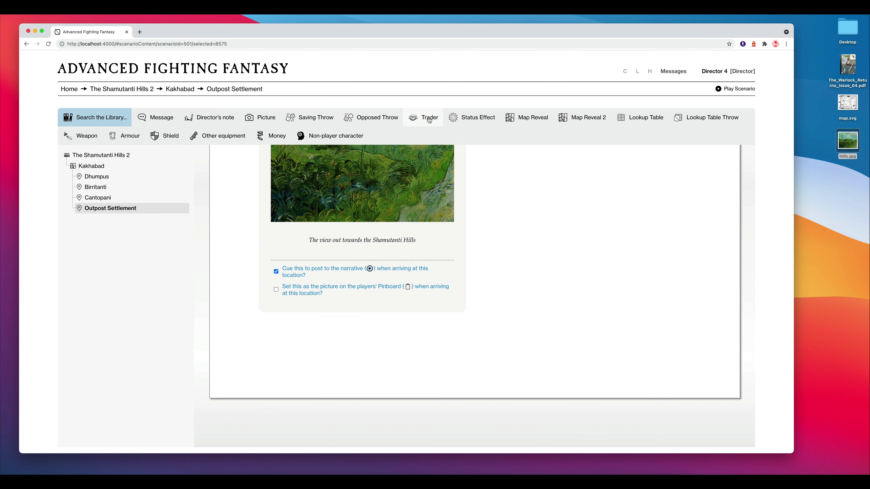
left_click(431, 119)
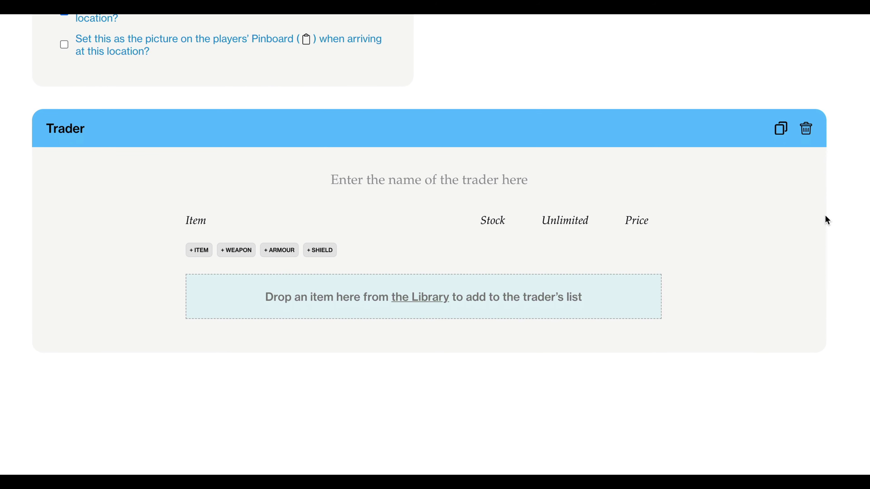
type("Gar")
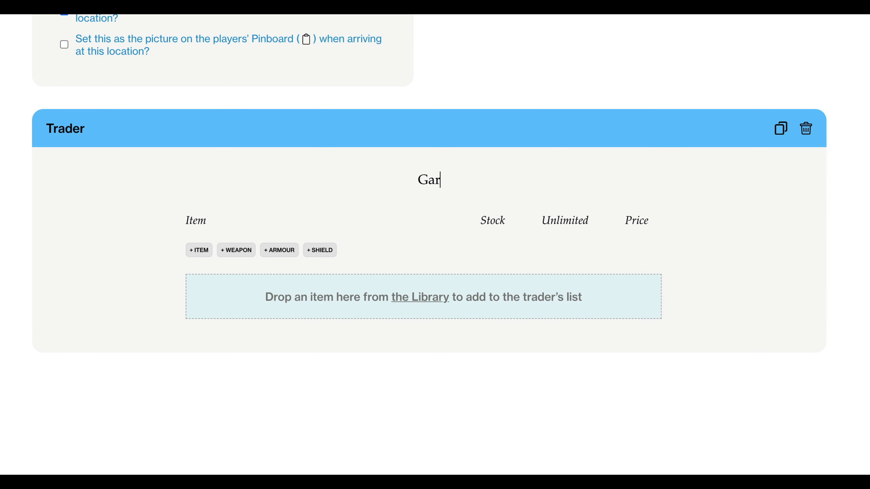
type("th's Anala")
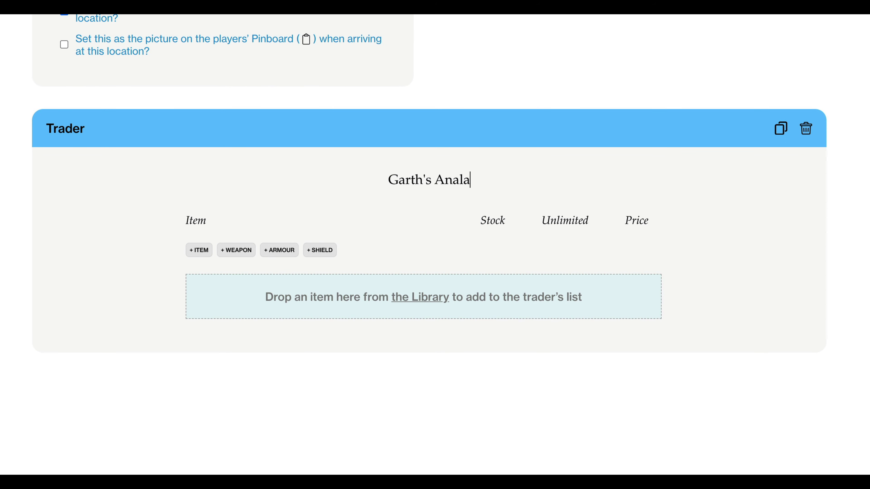
type("nd Outpost Trad")
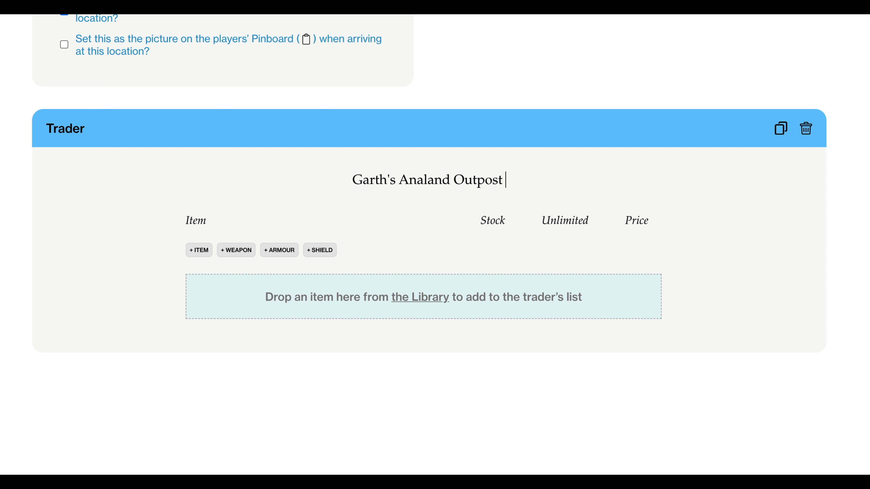
type("ers")
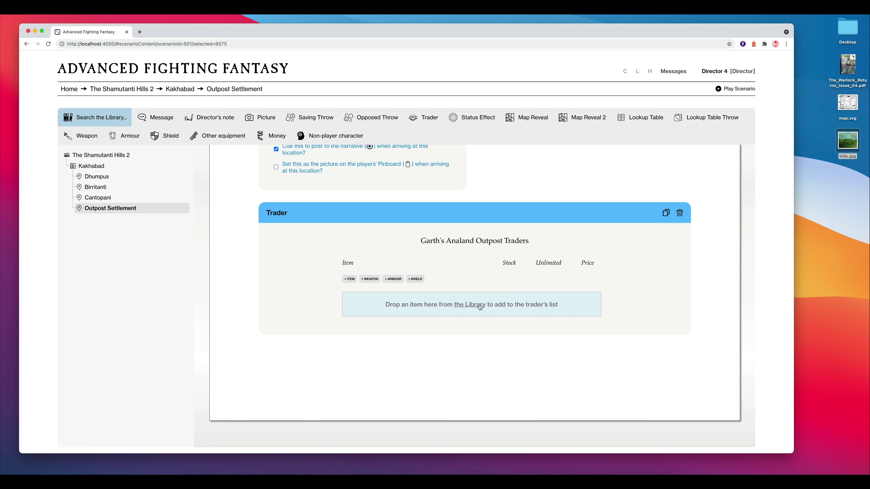
Step: Search the Library for "sword" and add the Short Sword, Greatsword and Sword to the trader's list
left_click(470, 306)
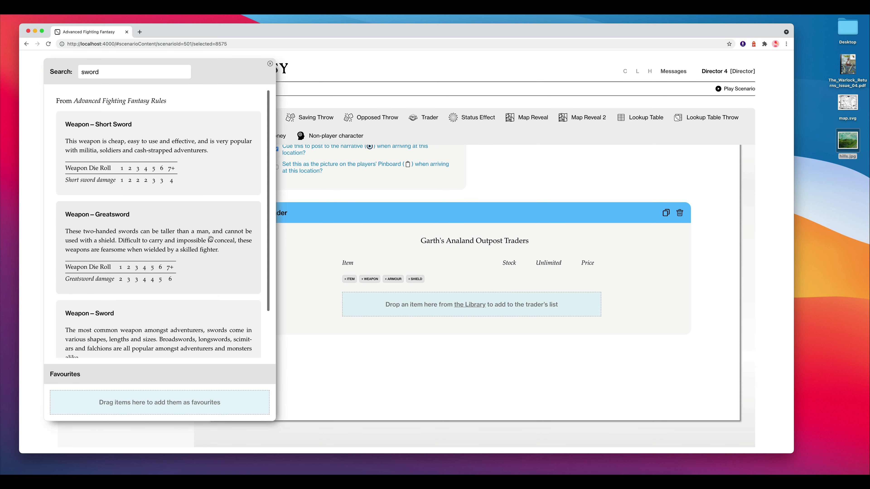
left_click_drag(168, 149, 440, 304)
left_click_drag(170, 225, 427, 326)
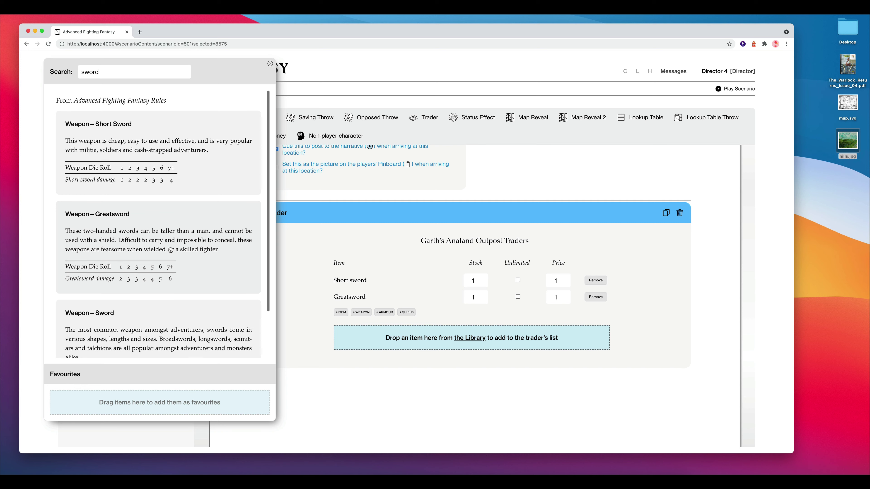
scroll(174, 248, "down", 5)
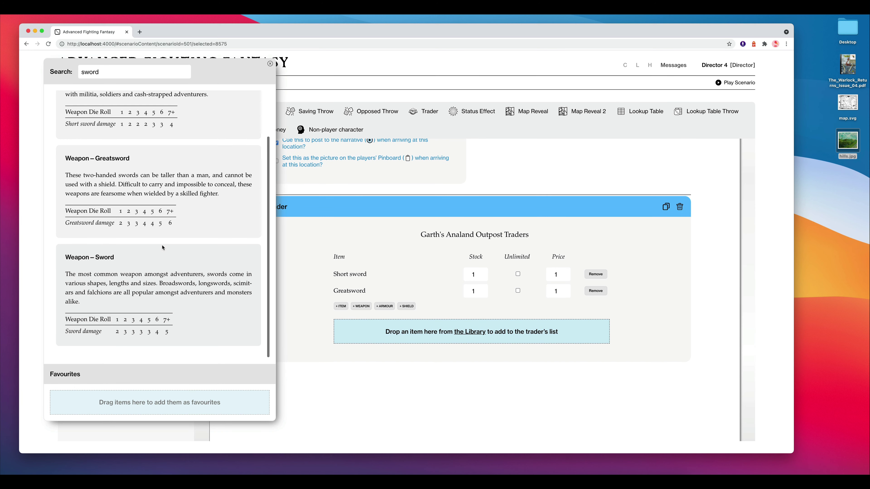
left_click_drag(164, 250, 423, 333)
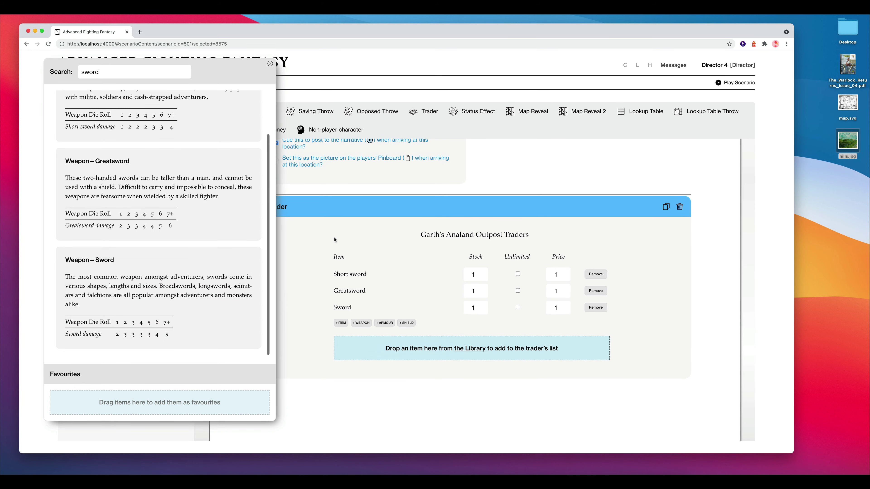
Step: Search the Library for "dagger" and add the regular Dagger to the trader's list
left_click_drag(115, 74, 79, 69)
type("dagger")
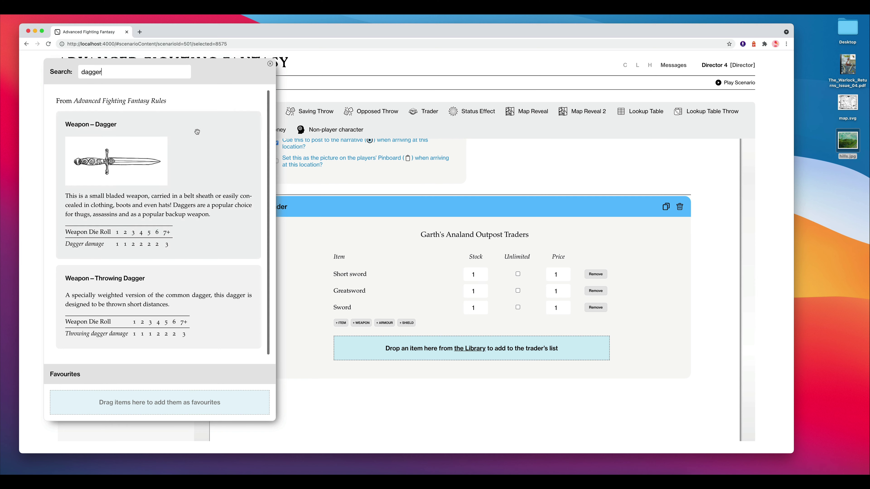
left_click_drag(198, 132, 431, 346)
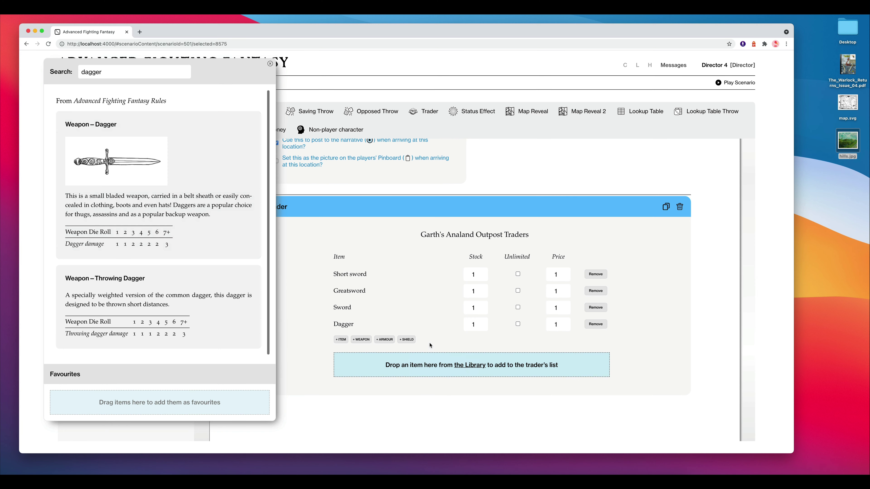
Step: Search the Library for "potion", add the Potions of Luck, Stamina and Magic to the trader's list, and close the Library
left_click_drag(127, 72, 73, 71)
type("potion")
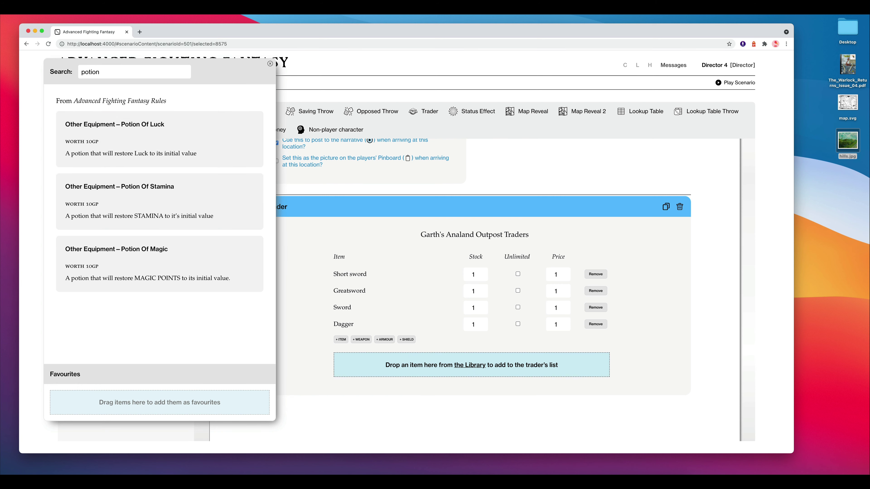
left_click_drag(179, 131, 437, 368)
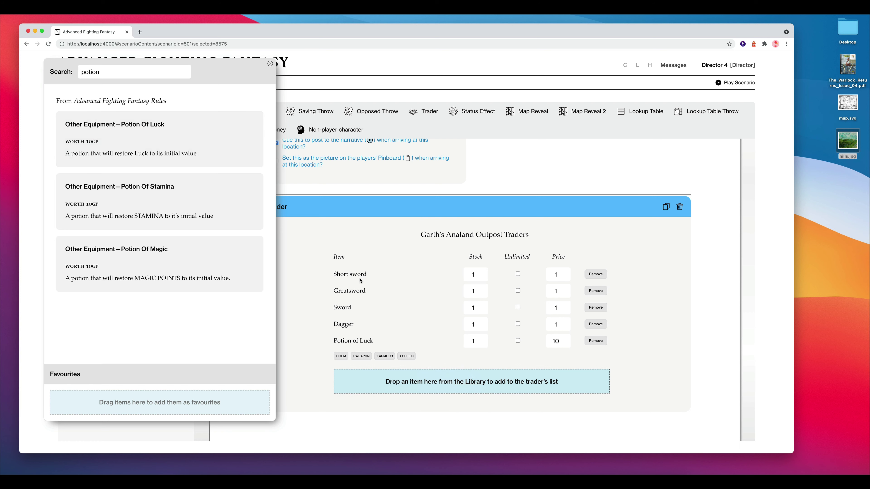
left_click_drag(151, 191, 387, 370)
left_click_drag(159, 251, 400, 384)
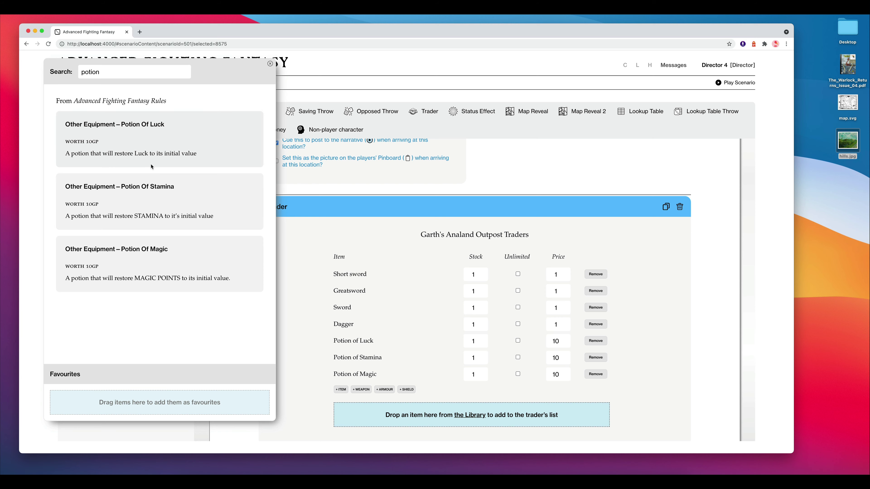
left_click(270, 63)
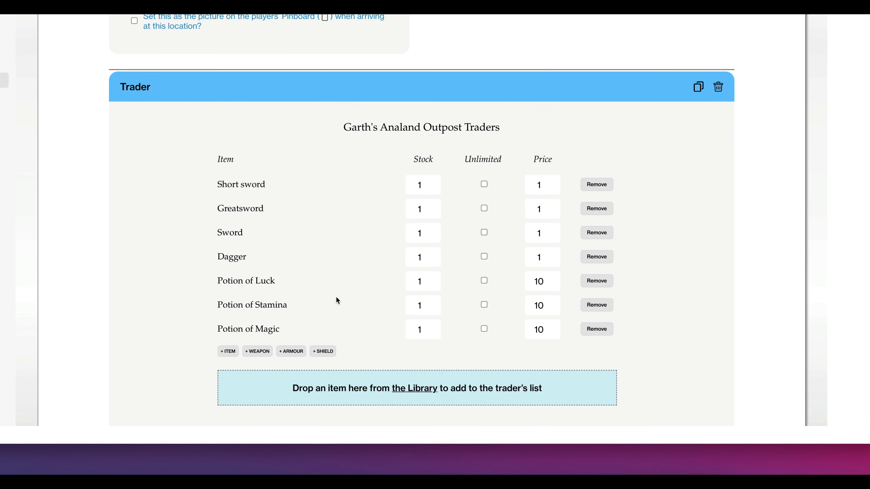
Step: Set the trader's stock to 4 for the Potions of Luck, Stamina and Magic, and to 2 for the Dagger and Short sword
left_click(433, 303)
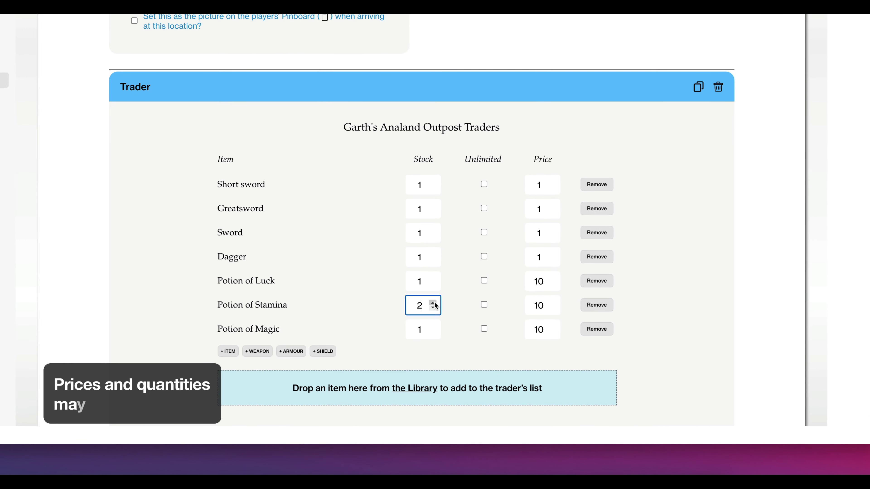
left_click(433, 303)
left_click(433, 303)
left_click(434, 278)
left_click(433, 279)
left_click(434, 279)
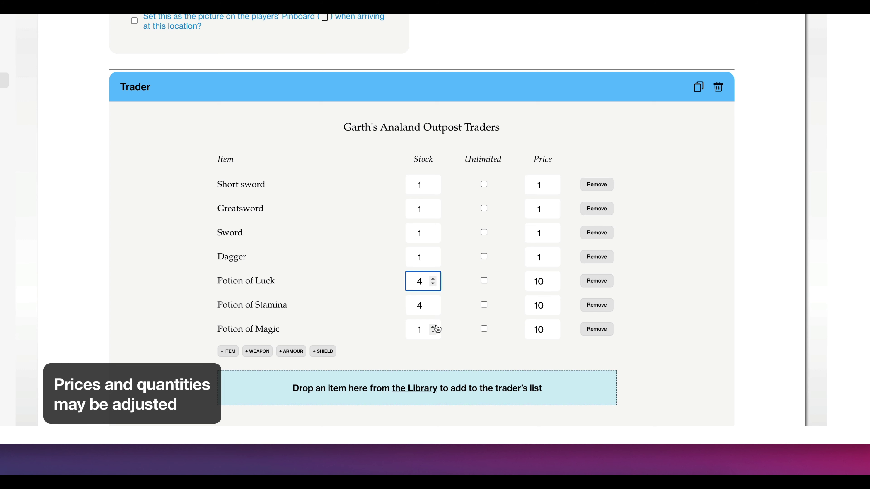
left_click(434, 327)
left_click(434, 327)
left_click(434, 327)
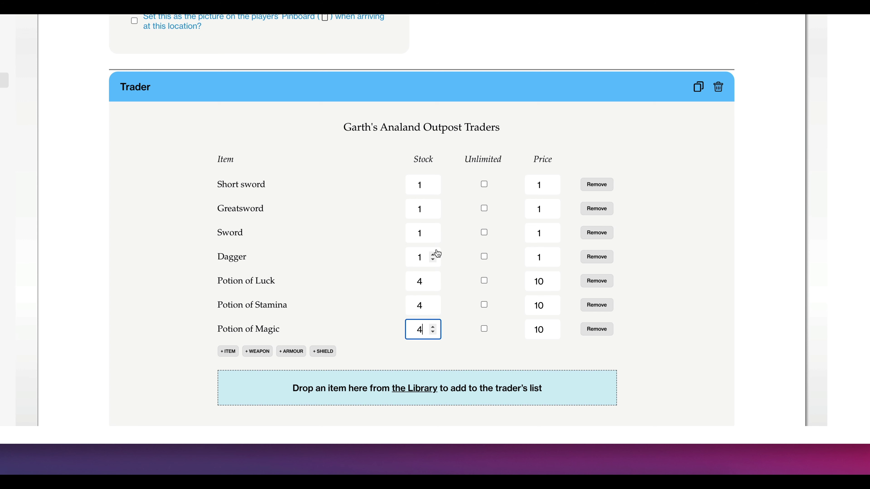
left_click(433, 256)
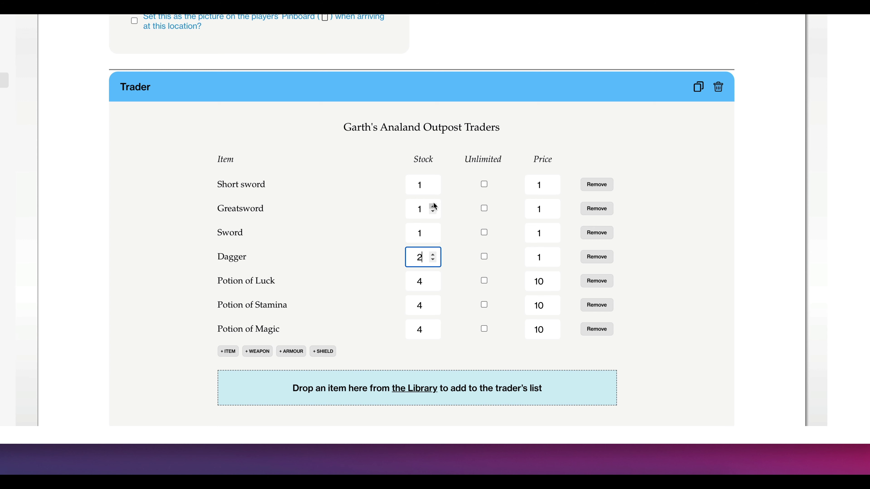
left_click(433, 185)
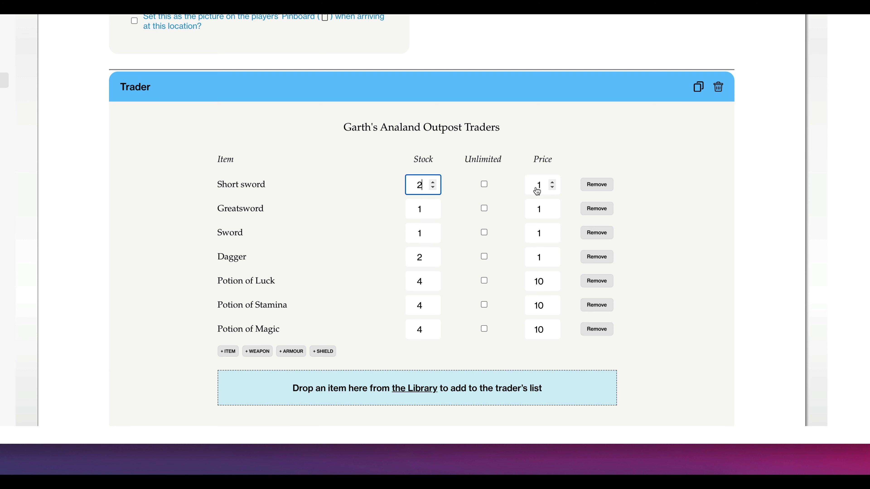
Step: Set the trader's price to 8 for the Short sword and 15 for the Greatsword
double_click(526, 186)
type("8")
key("Tab")
key("Tab")
key("Tab")
key("Tab")
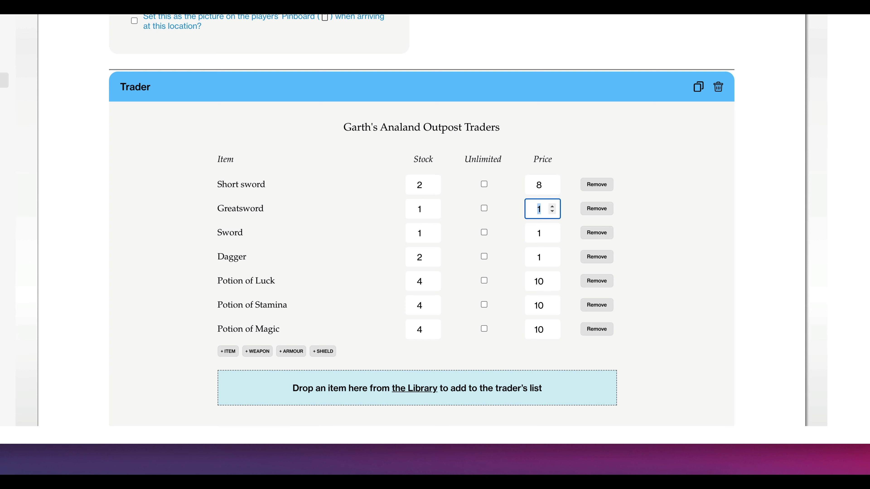
type("5")
key("Tab")
key("Tab")
key("Tab")
key("Tab")
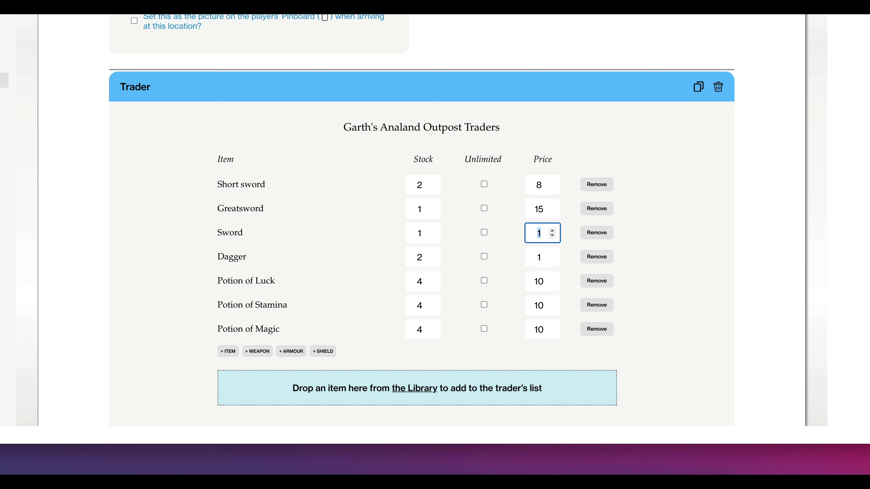
Step: Set the trader's price to 10 for the Sword and 6 for the Dagger
type("10")
key("Tab")
key("Tab")
key("Tab")
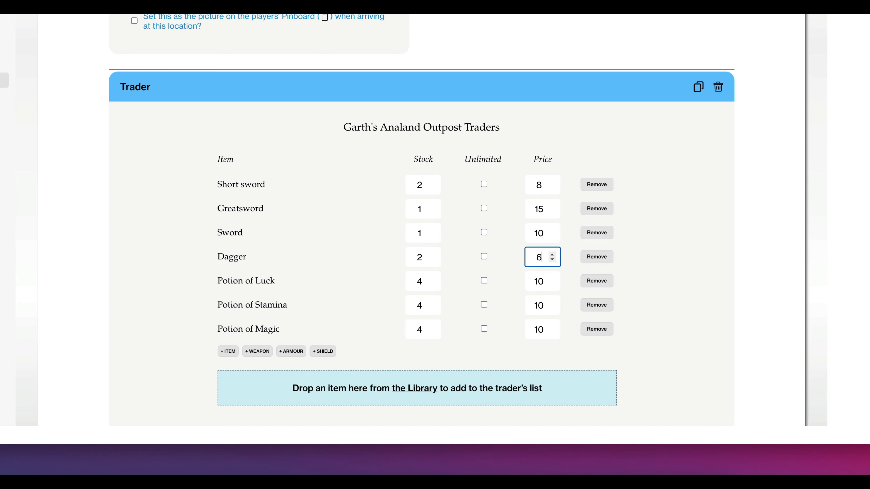
left_click(677, 275)
scroll(677, 274, "down", 2)
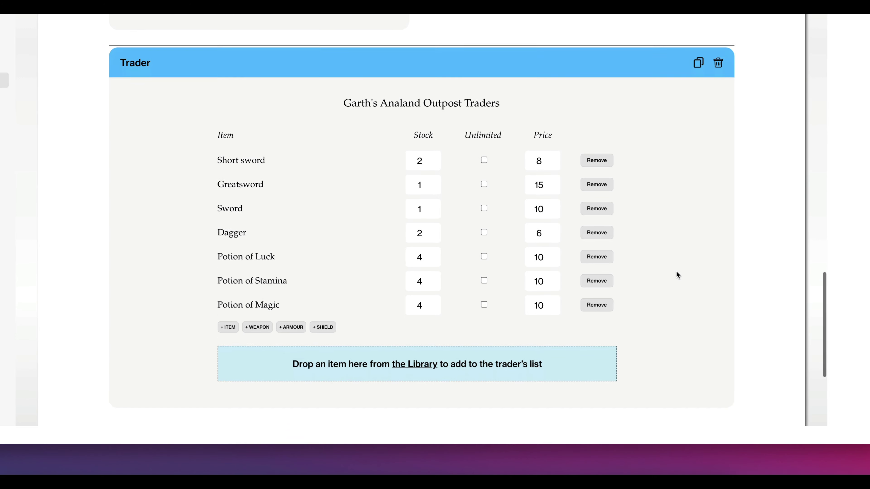
scroll(651, 337, "down", 1)
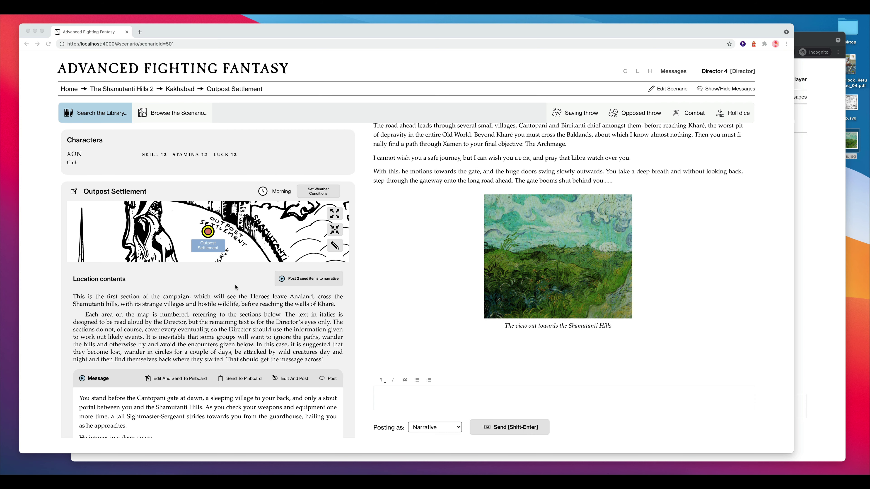
Step: In the scenario's play view, post the Garth's Analand Outpost Traders entry from the Outpost Settlement contents
scroll(235, 288, "down", 2)
scroll(235, 289, "up", 2)
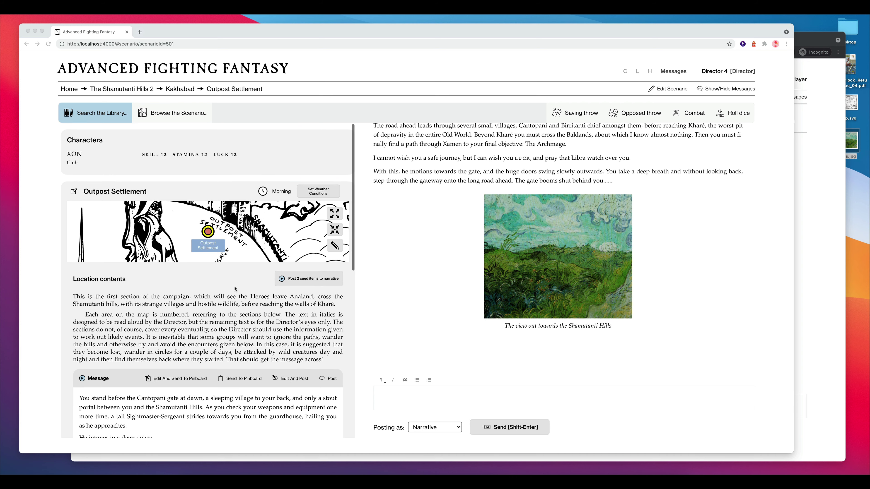
scroll(235, 289, "down", 10)
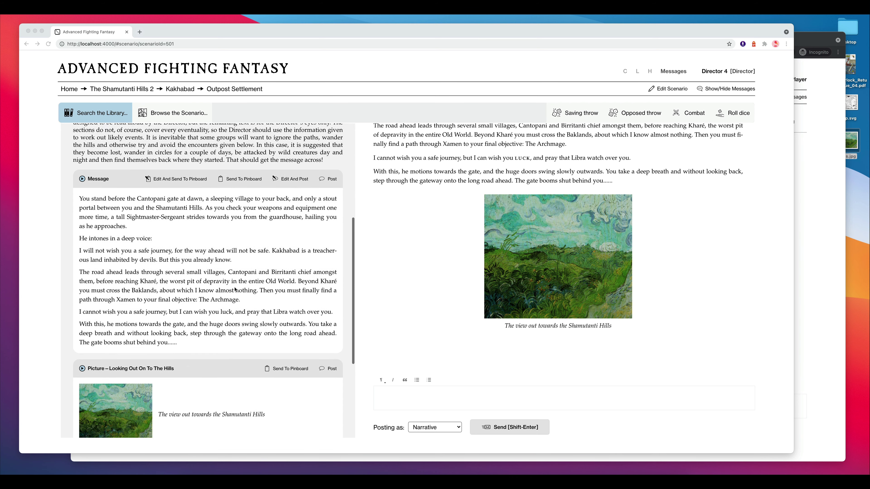
scroll(235, 290, "down", 8)
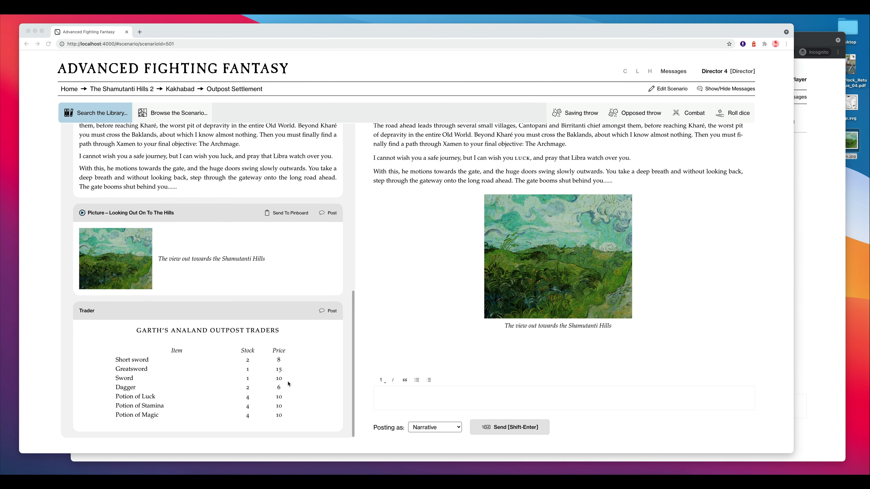
left_click(330, 314)
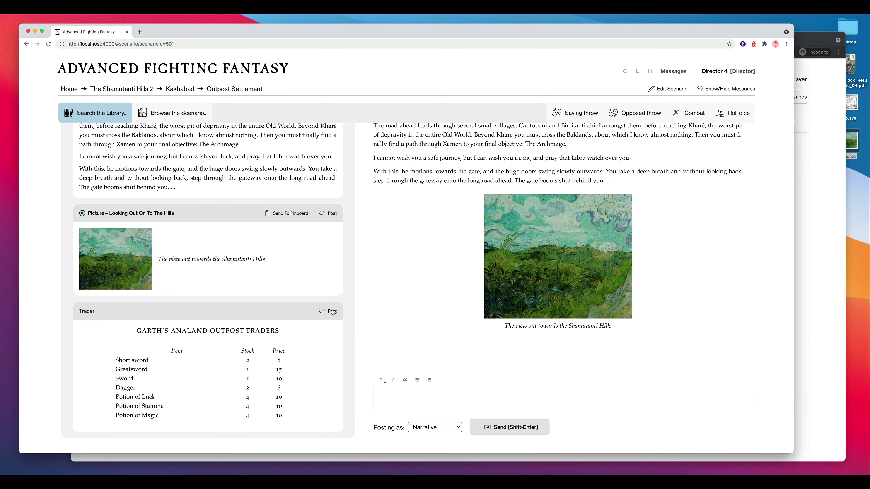
left_click(332, 311)
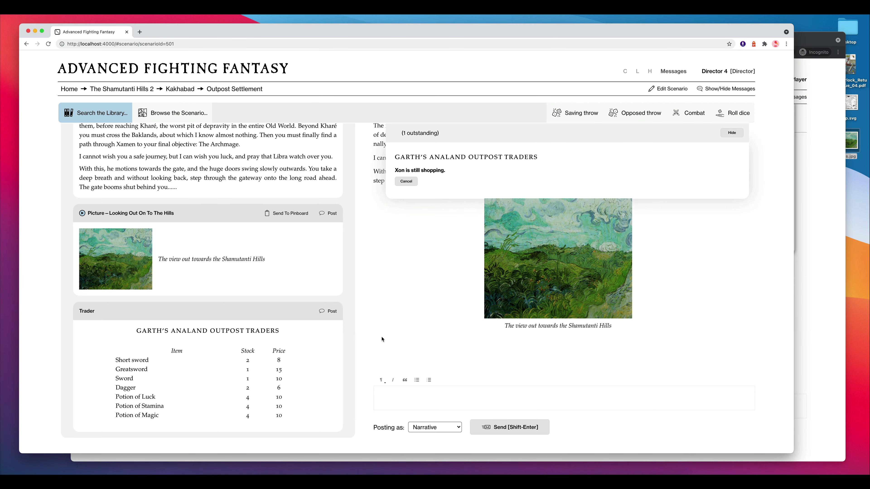
Step: Switch to the player's window, buy a Short sword for Xon and finish shopping
key("super+grave")
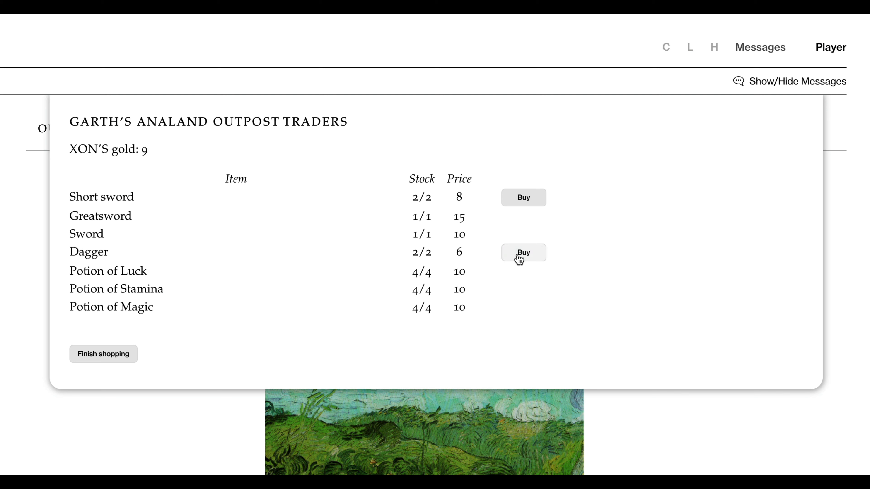
left_click(533, 205)
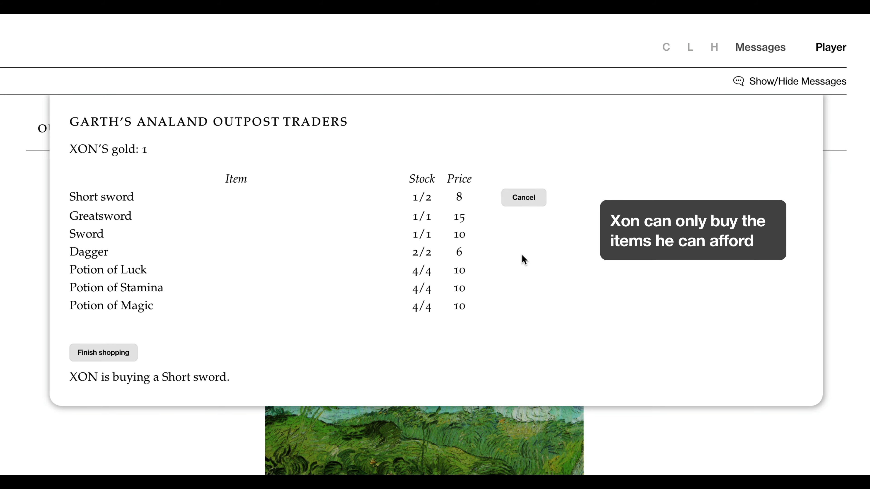
left_click(113, 359)
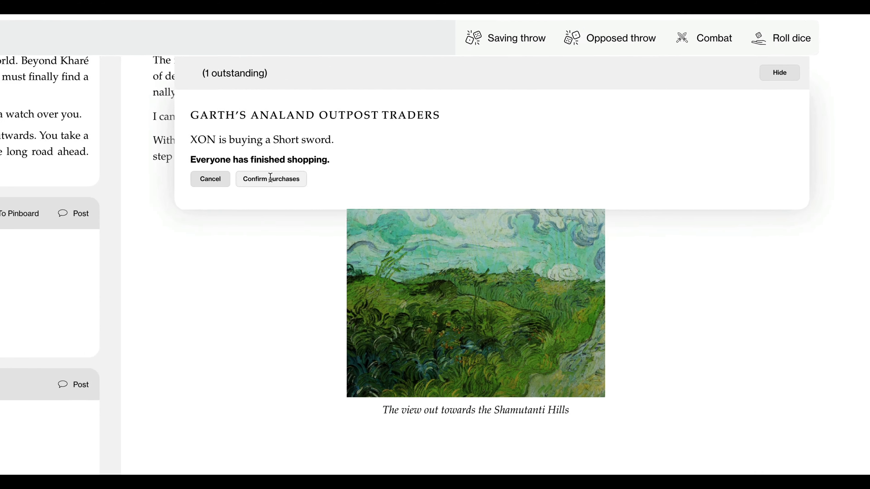
Step: In the Director's window, confirm Xon's purchase, giving him the Short sword and removing 8 Gold pieces
left_click(270, 178)
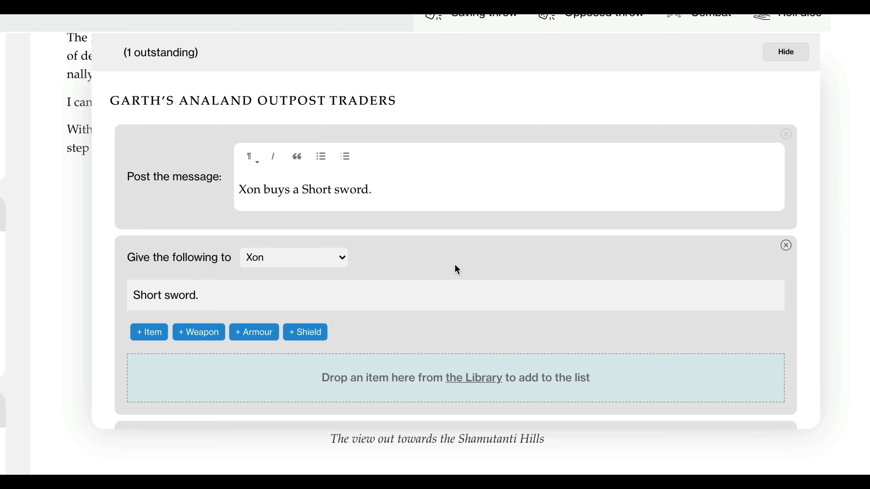
scroll(229, 301, "down", 5)
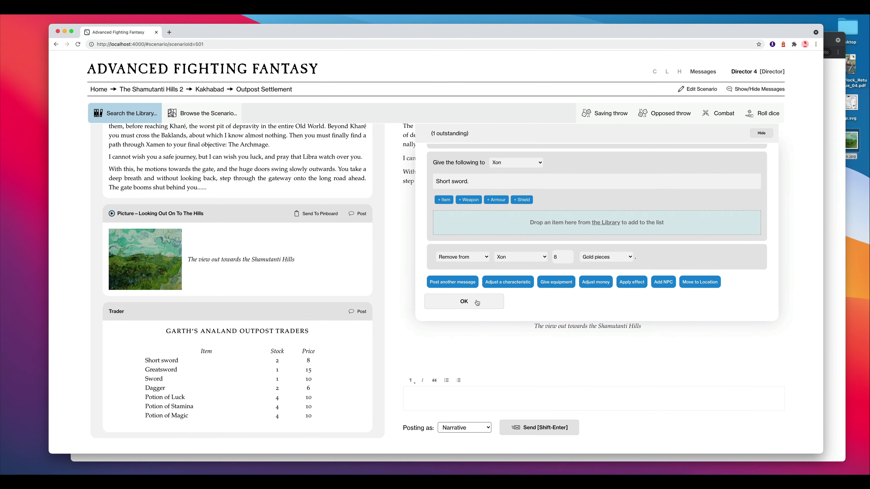
left_click(452, 311)
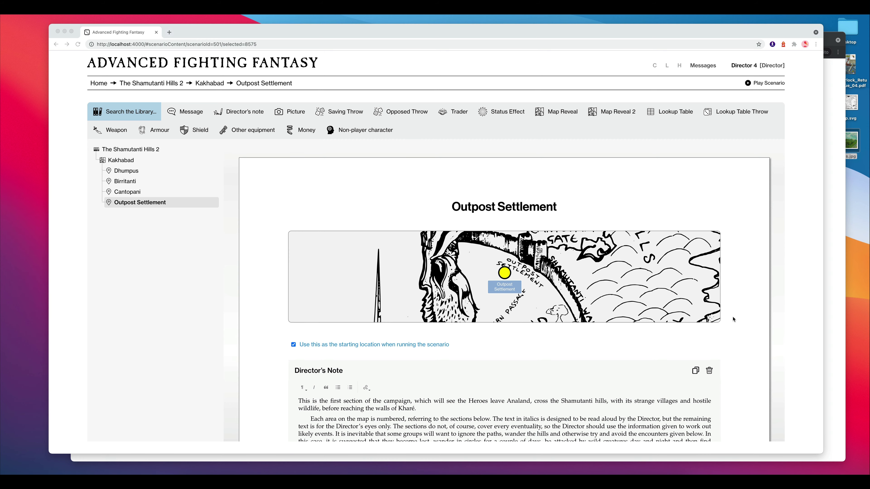
Step: Back in the scenario's editing view, add a saving throw below the trader in Outpost Settlement, described as "Sneaking past the guard"
scroll(737, 324, "down", 15)
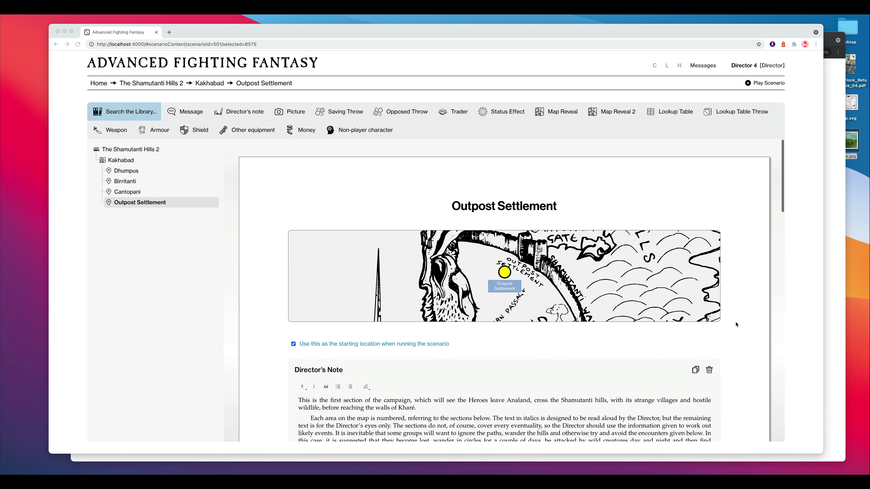
scroll(736, 325, "down", 10)
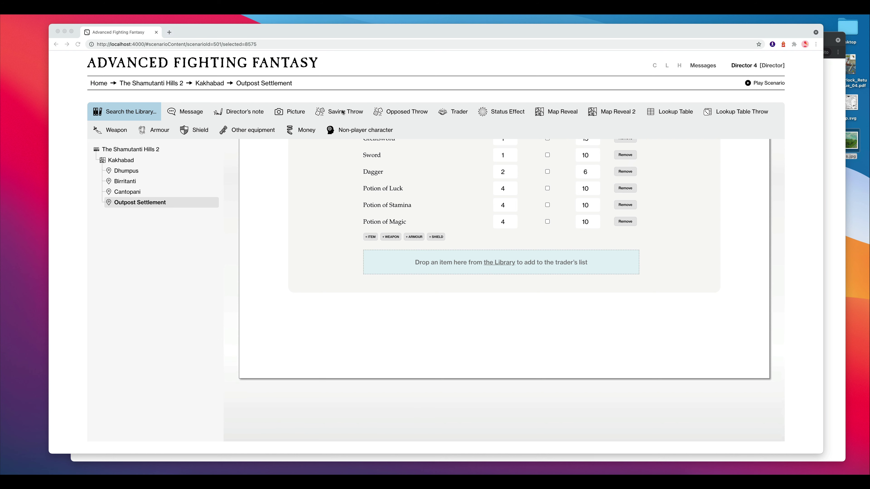
left_click(343, 112)
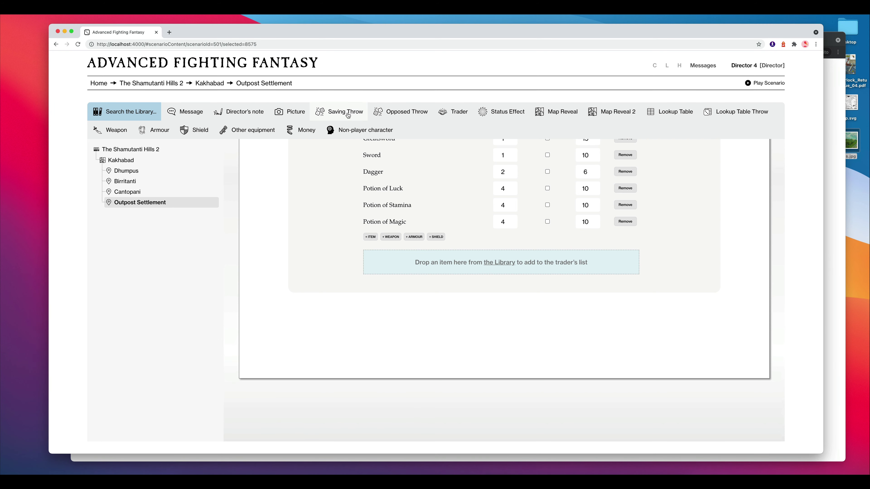
left_click(347, 116)
scroll(746, 377, "down", 3)
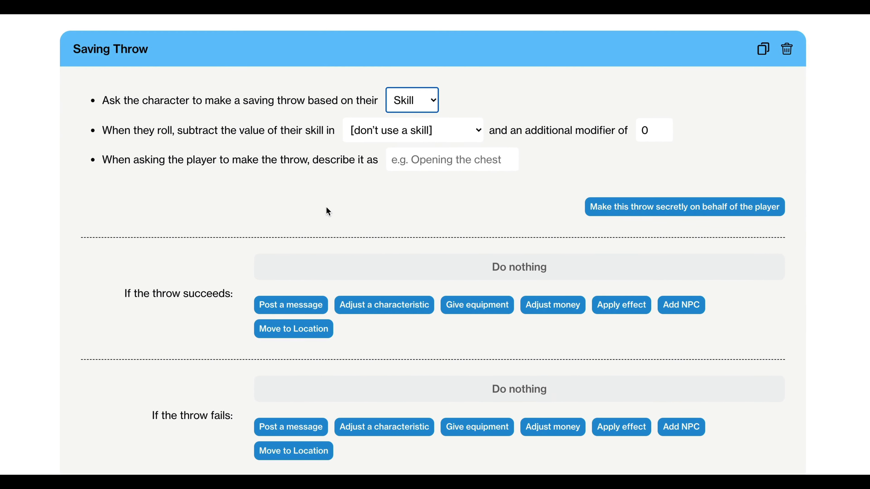
left_click(445, 164)
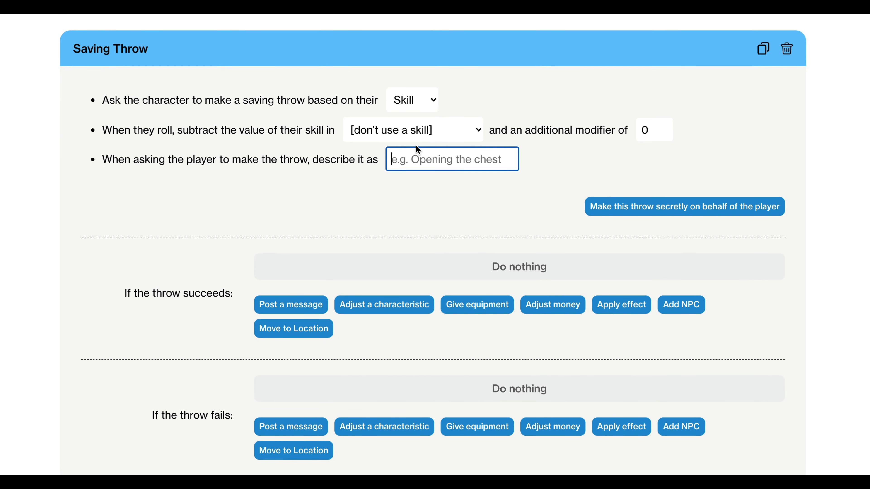
type("Sneaking past the guard")
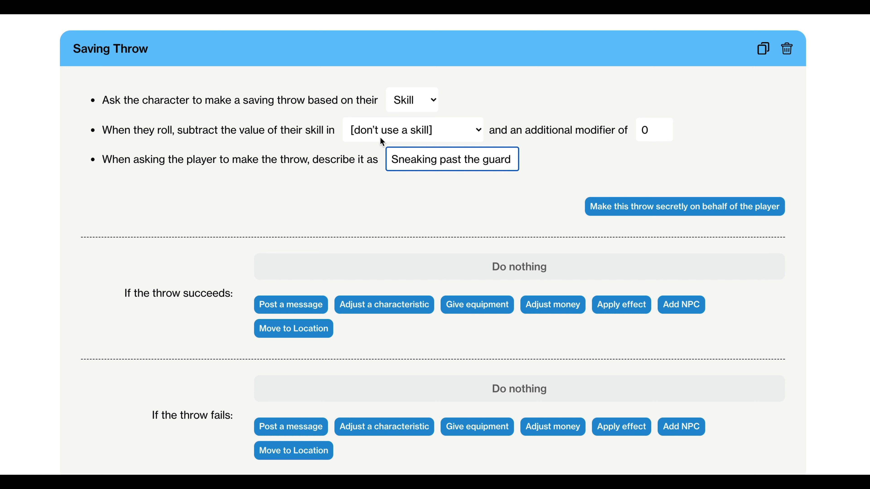
Step: Base the saving throw on Skill and have the value of the Sneaking skill subtracted from the roll
left_click(424, 101)
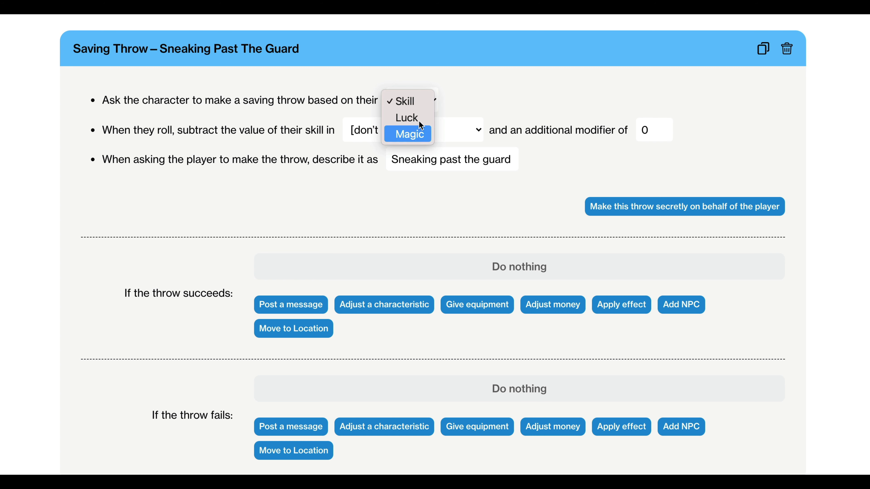
left_click(419, 103)
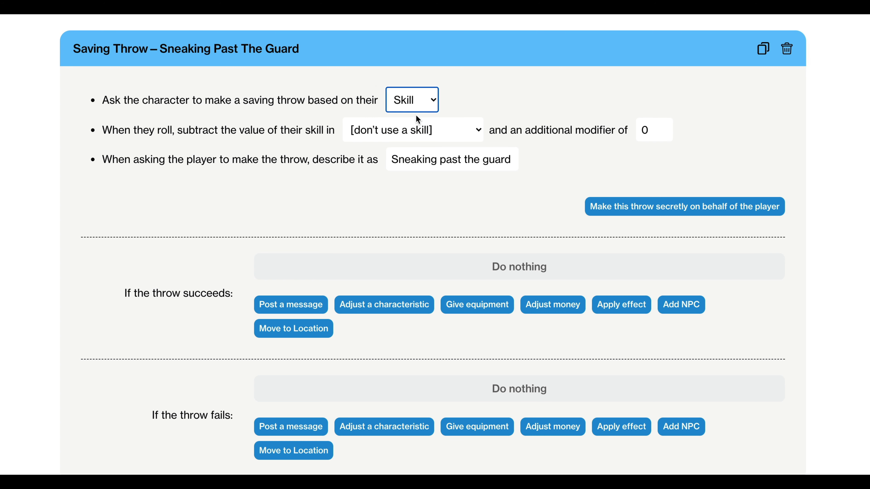
left_click(481, 130)
scroll(411, 295, "down", 5)
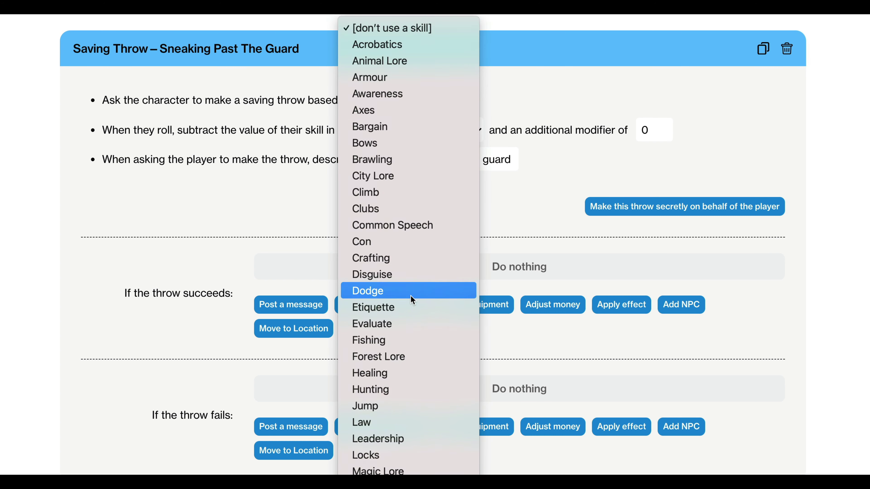
scroll(383, 378, "down", 3)
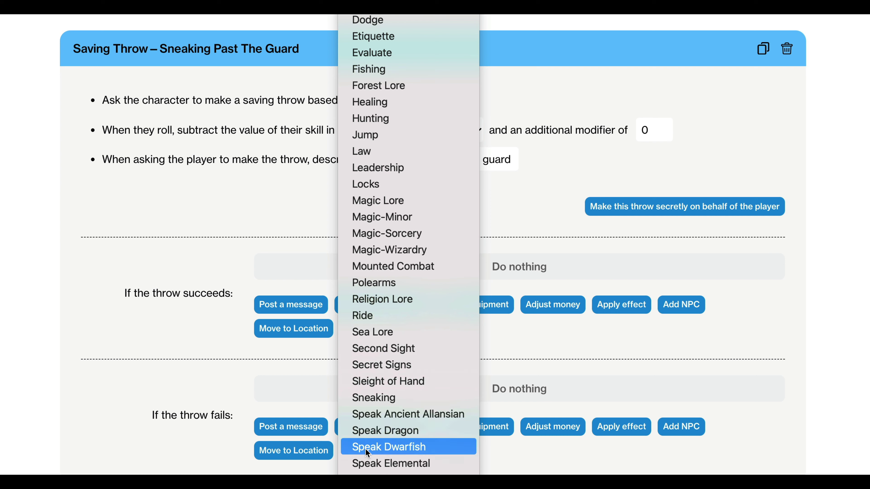
left_click(387, 400)
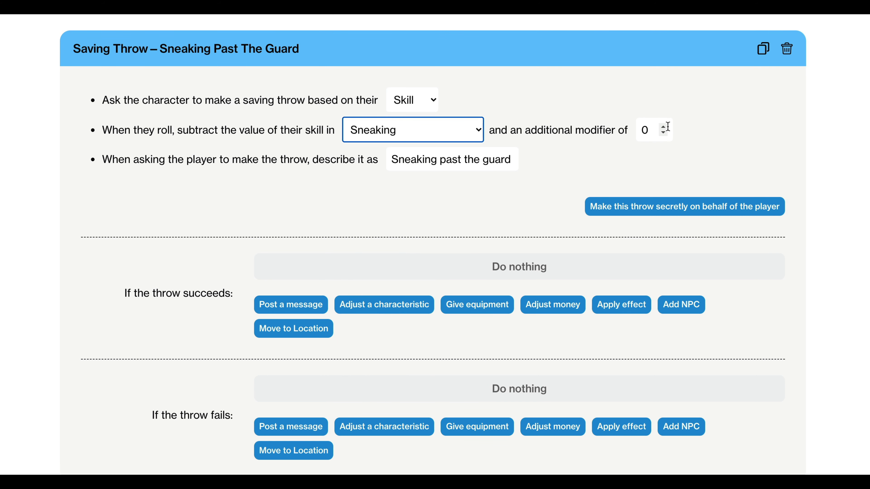
Step: Set the saving throw's additional modifier to 3
left_click(664, 134)
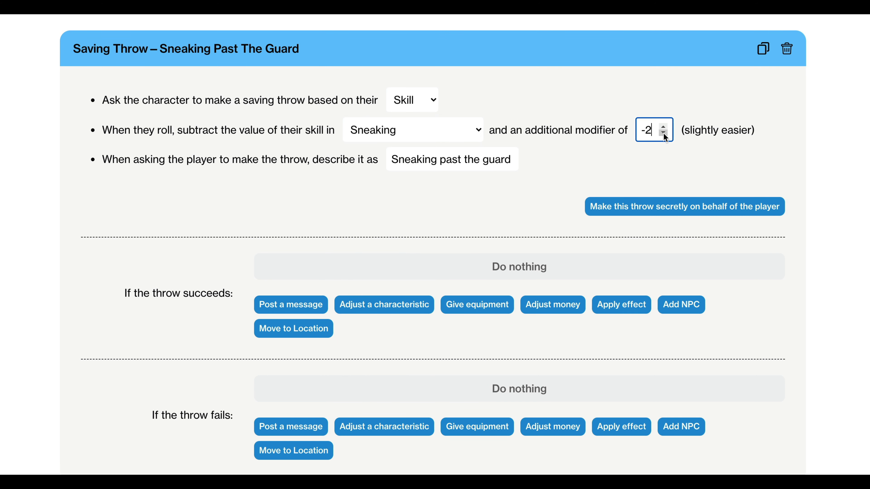
left_click(664, 133)
left_click(664, 128)
left_click(664, 128)
left_click(664, 128)
left_click(664, 128)
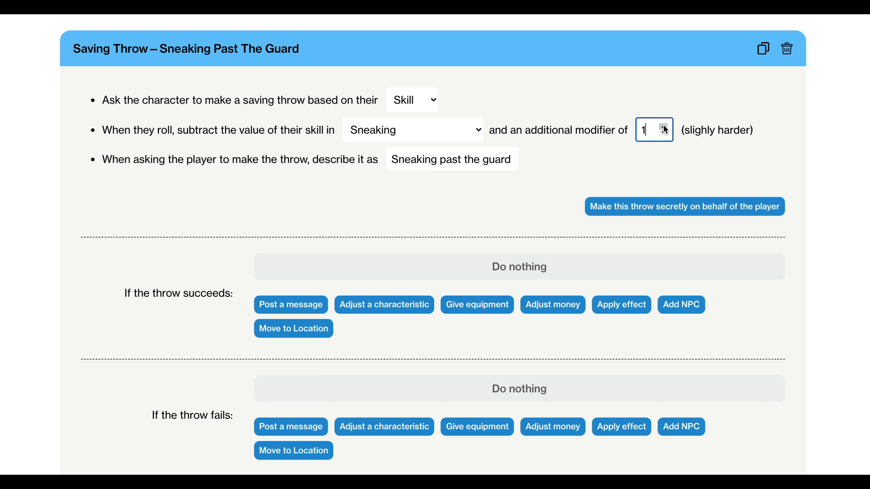
left_click(664, 127)
left_click(664, 127)
left_click(502, 194)
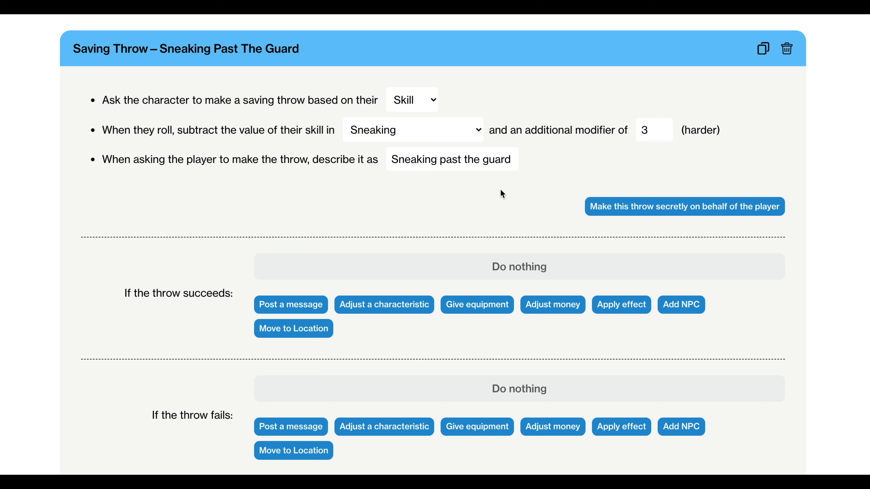
Step: Try having the sneaking throw made secretly on behalf of the player, and return it to being asked of the player
left_click(694, 207)
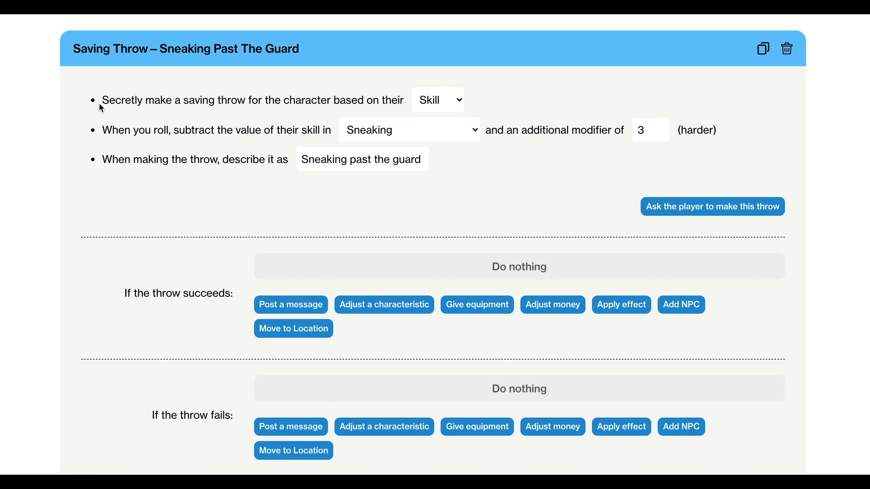
left_click_drag(101, 107, 359, 112)
left_click(443, 244)
left_click(719, 209)
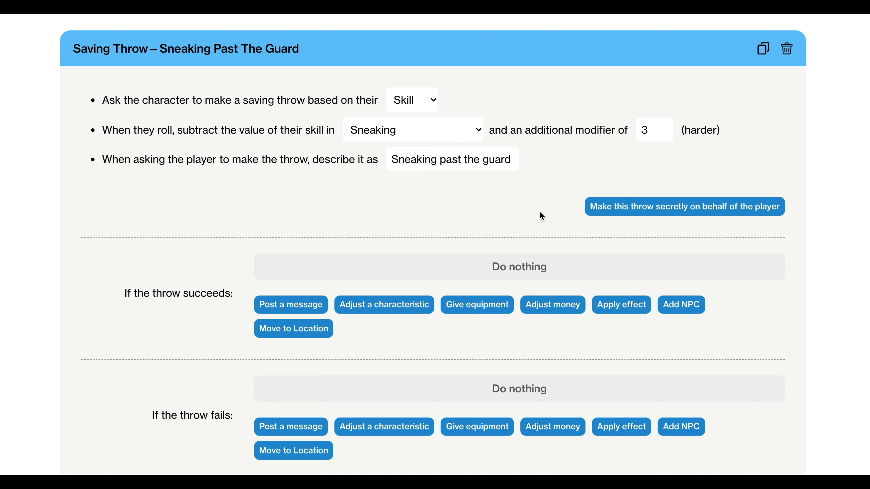
Step: Have a successful sneaking throw post the message "You manage to sneak past the guard!"
scroll(540, 211, "down", 1)
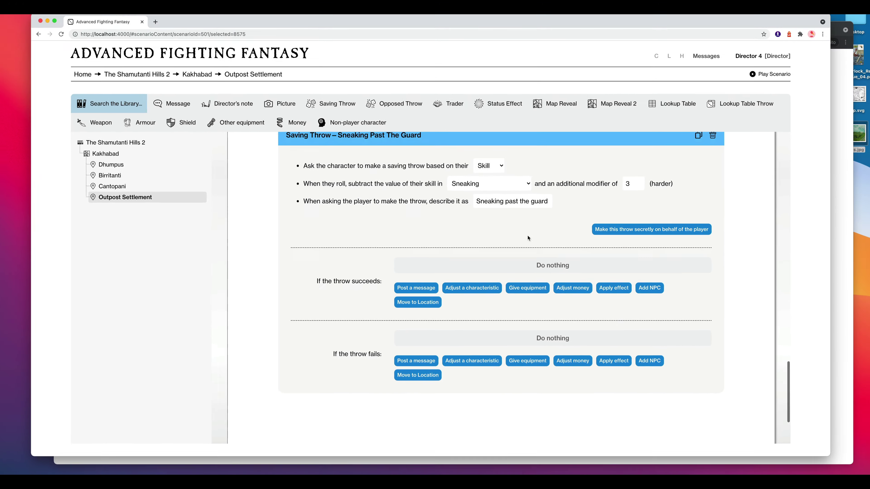
scroll(445, 244, "down", 1)
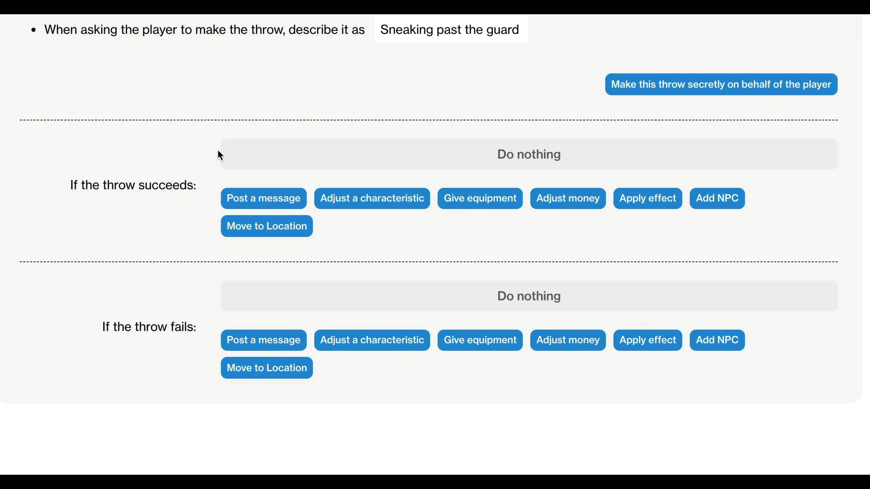
left_click(264, 205)
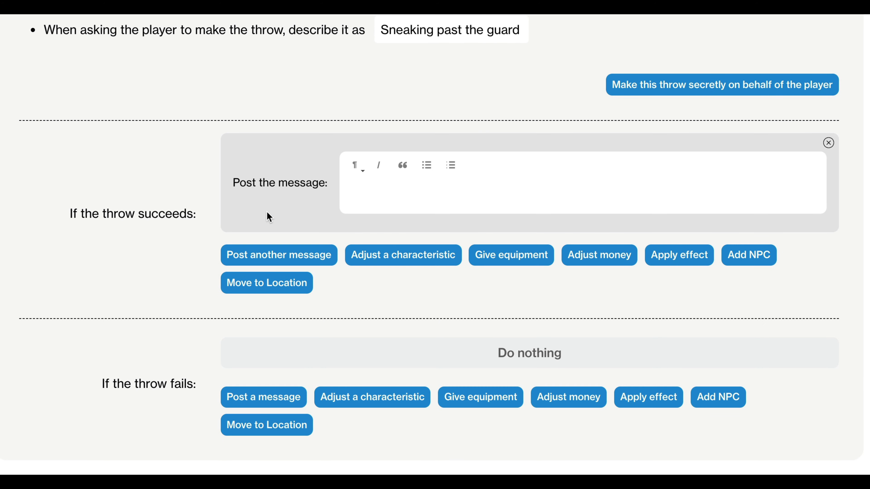
type("You manage t")
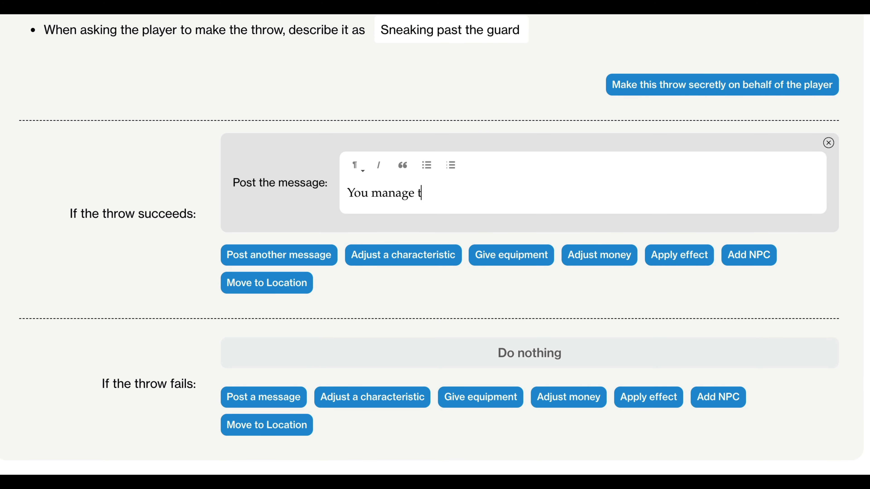
type("o sneak past the guard!")
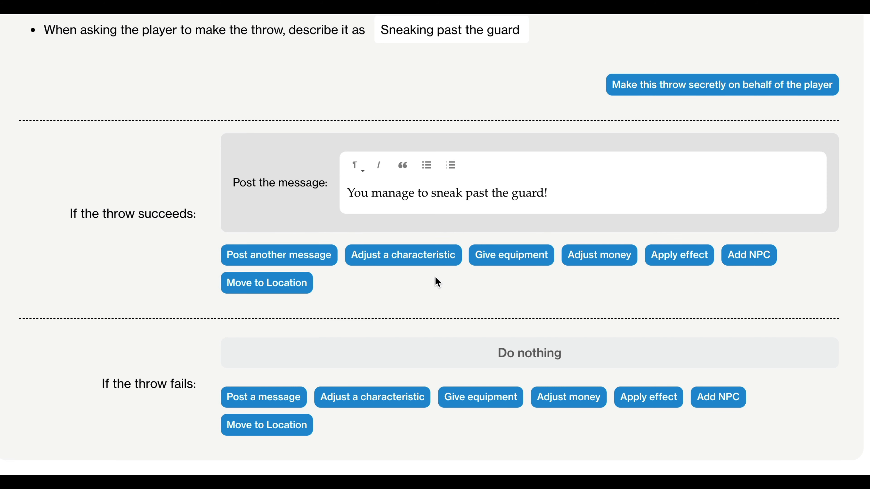
Step: Add a characteristic adjustment to the throw's success outcome that increases the character's Luck by 1
left_click(416, 266)
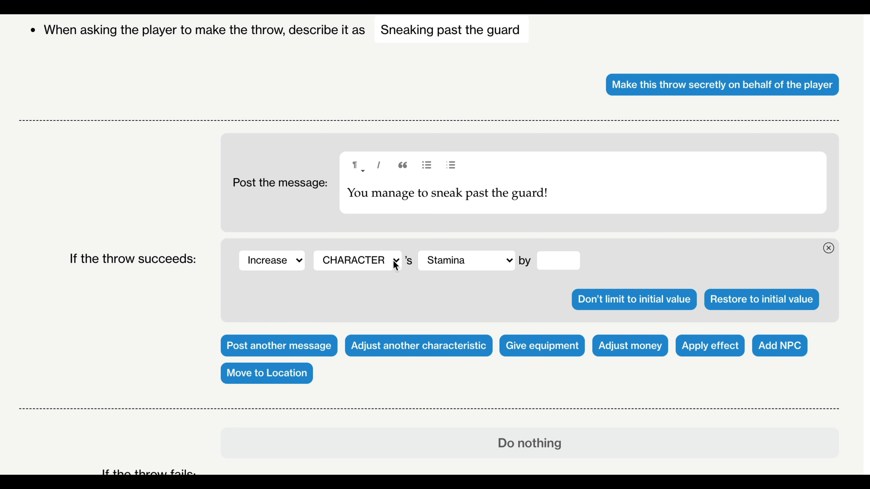
left_click(494, 263)
left_click(482, 290)
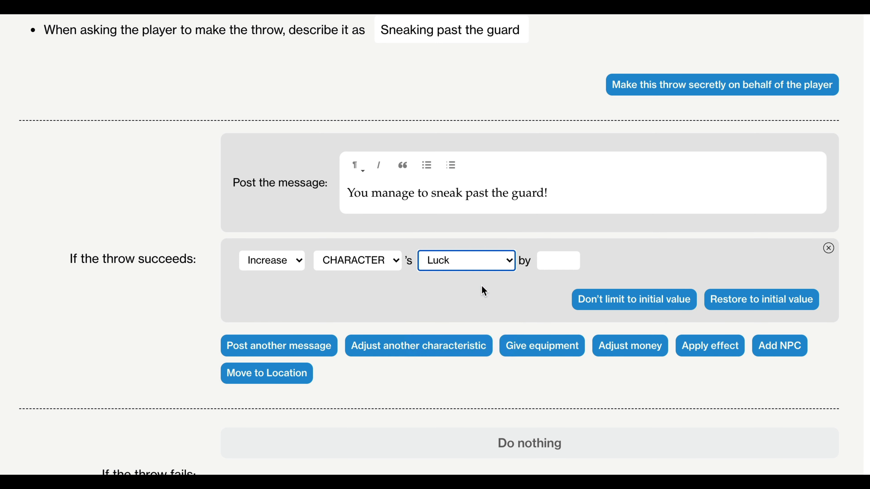
left_click(560, 262)
type("2")
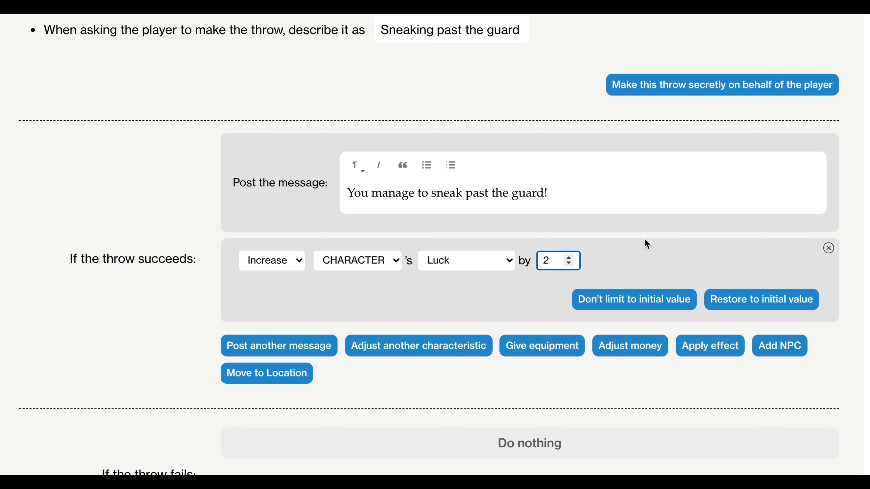
left_click(569, 264)
Step: On failure, post the message "You slip... The guard notices you and raises the alarm, at which point two goblins come running from down the corridor!"
scroll(845, 303, "down", 7)
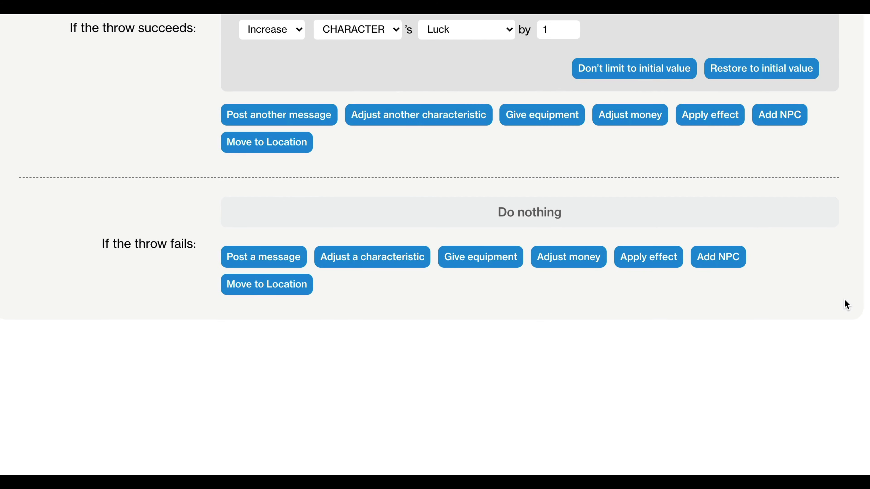
left_click(277, 267)
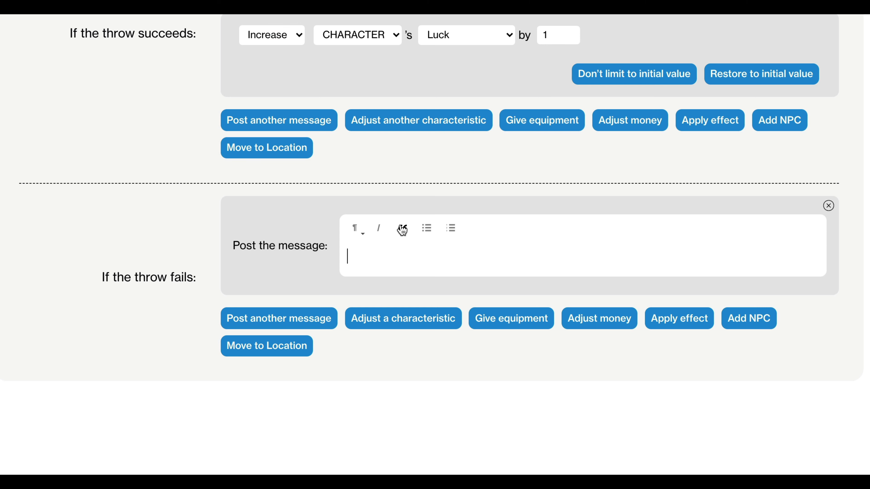
type("You slip... The guar")
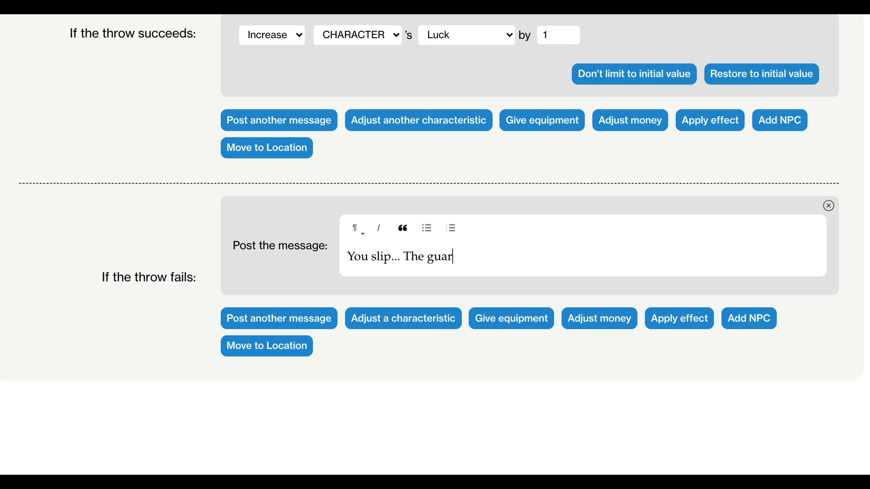
type("d notices you and rai")
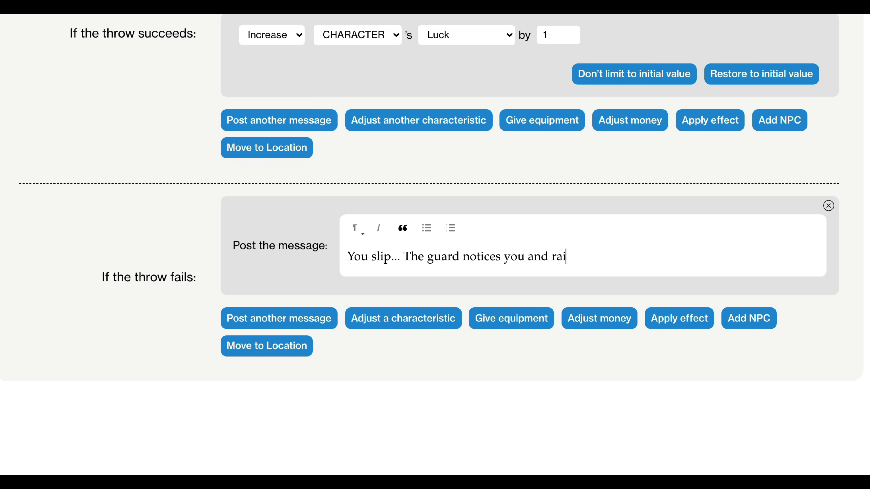
type("ses the alarm, at which point two ho")
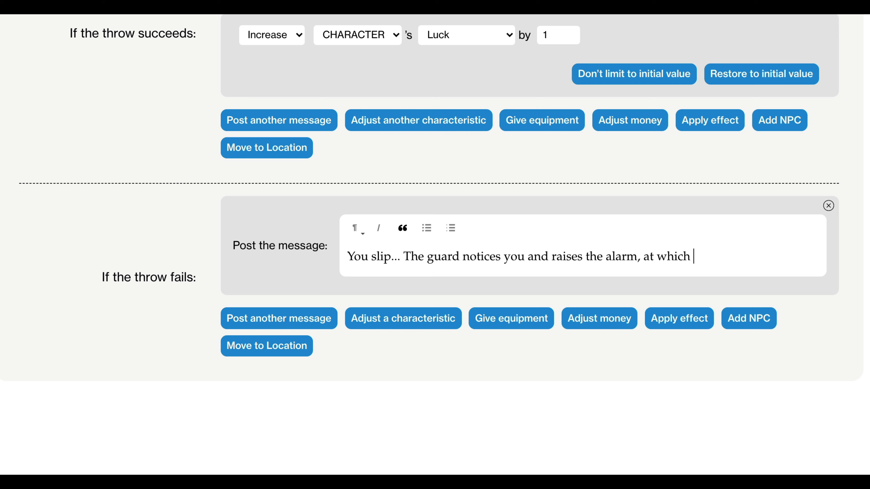
key("BackSpace")
key("BackSpace")
type("goblins come r")
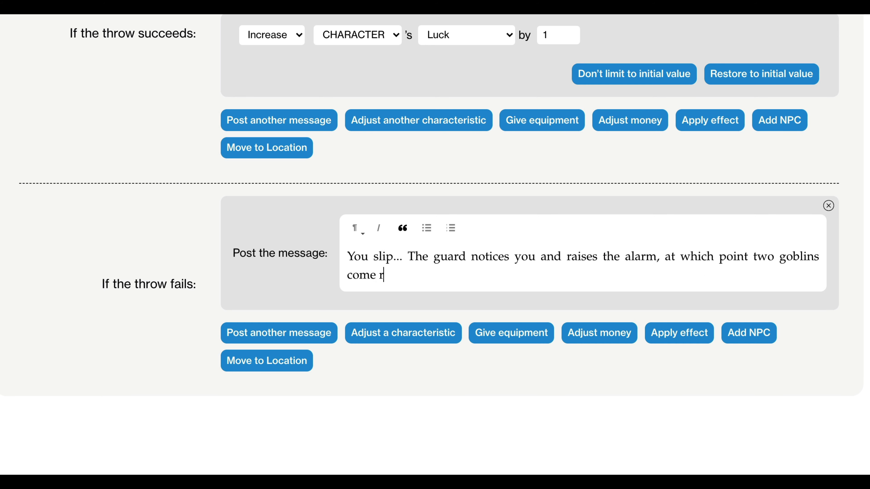
type("unning from down teh")
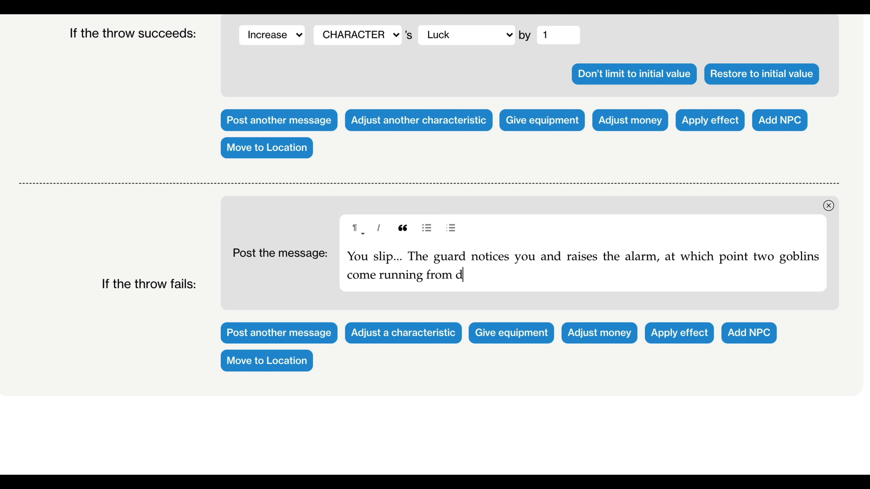
key("BackSpace")
key("BackSpace")
key("BackSpace")
type("the corridor!")
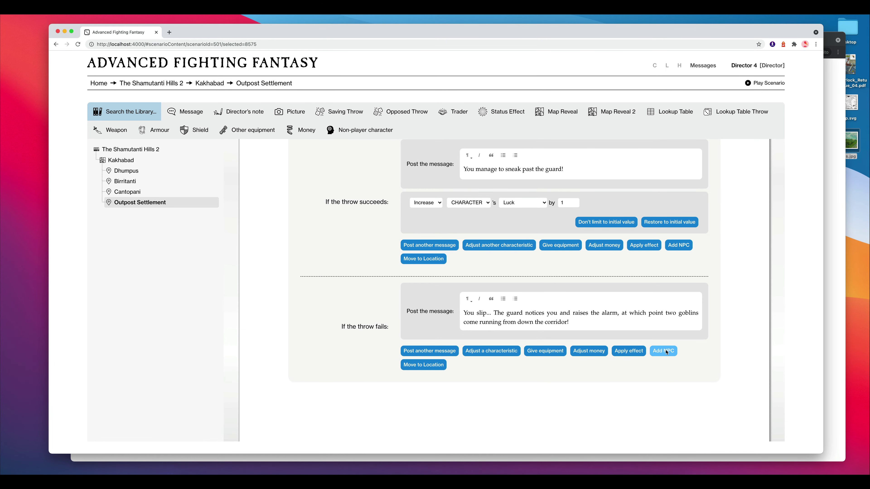
Step: Have the failed throw add two Goblin NPCs from the Library to the location, and close the Library
left_click(667, 351)
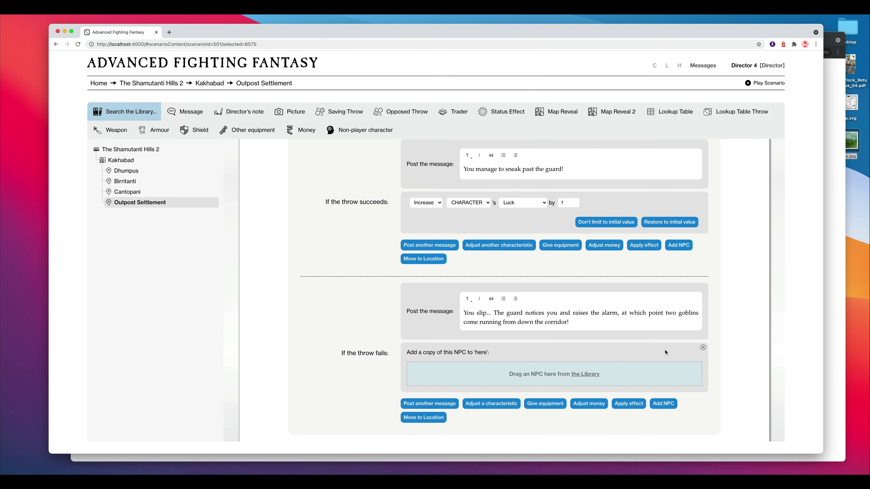
left_click(582, 375)
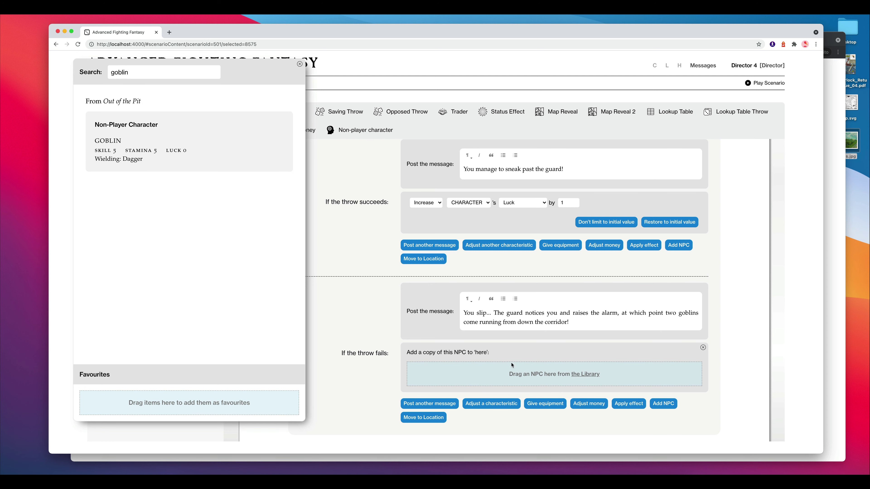
left_click_drag(162, 133, 490, 370)
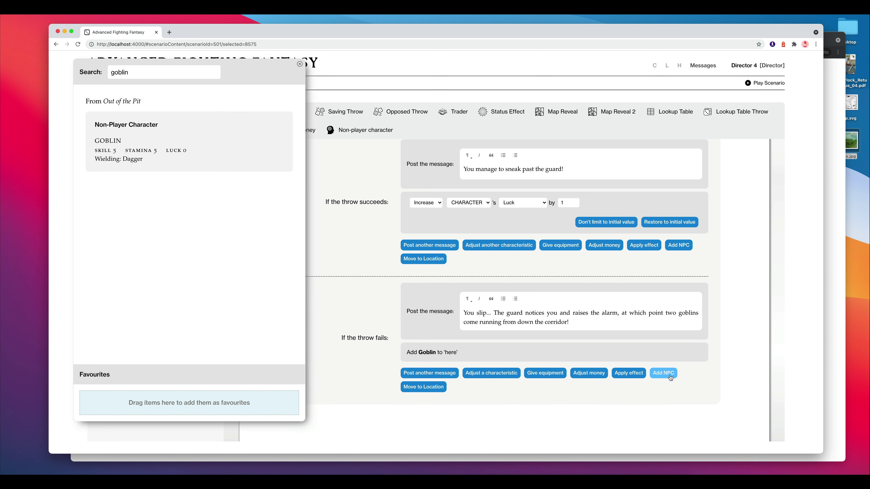
left_click(663, 374)
left_click_drag(199, 169, 551, 397)
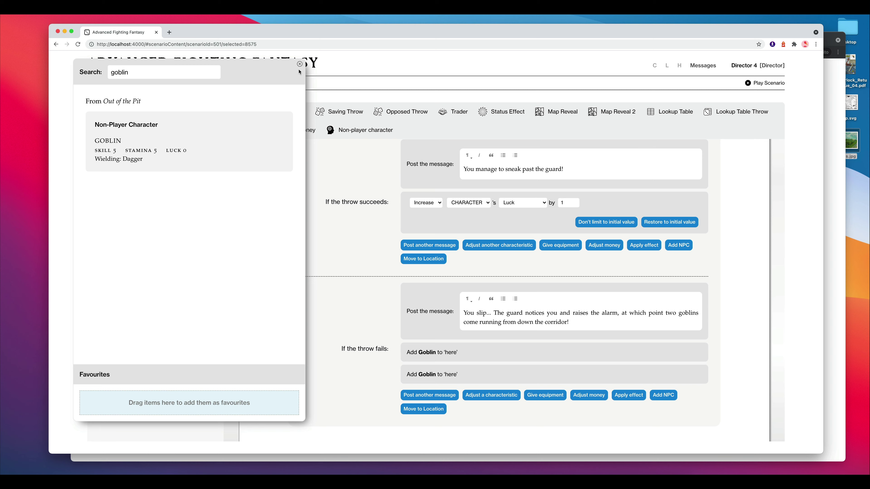
left_click(300, 64)
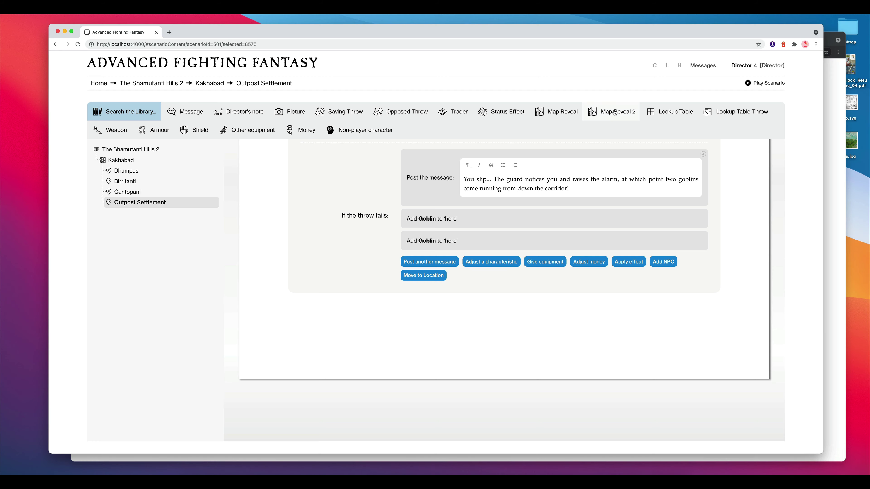
Step: Add a Map Reveal 2 below the saving throw and outline a rounded four-point reveal area around Outpost Settlement on its map
left_click(610, 118)
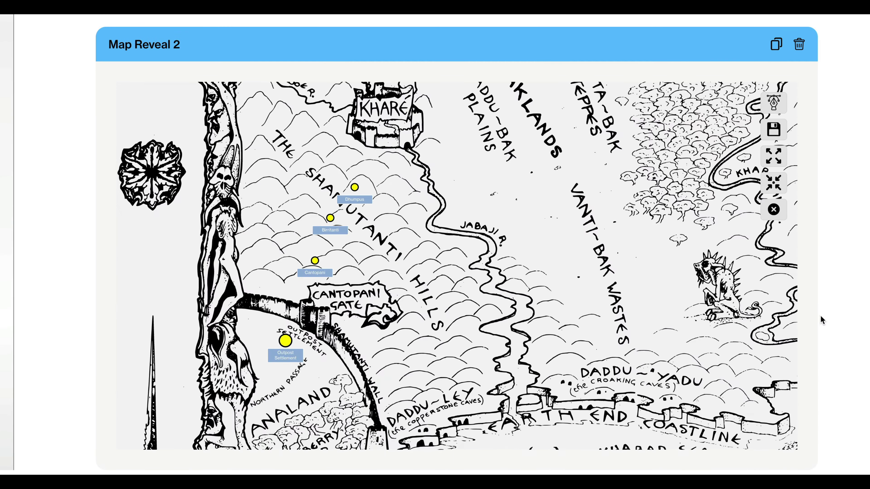
scroll(858, 312, "down", 2)
scroll(328, 272, "up", 3)
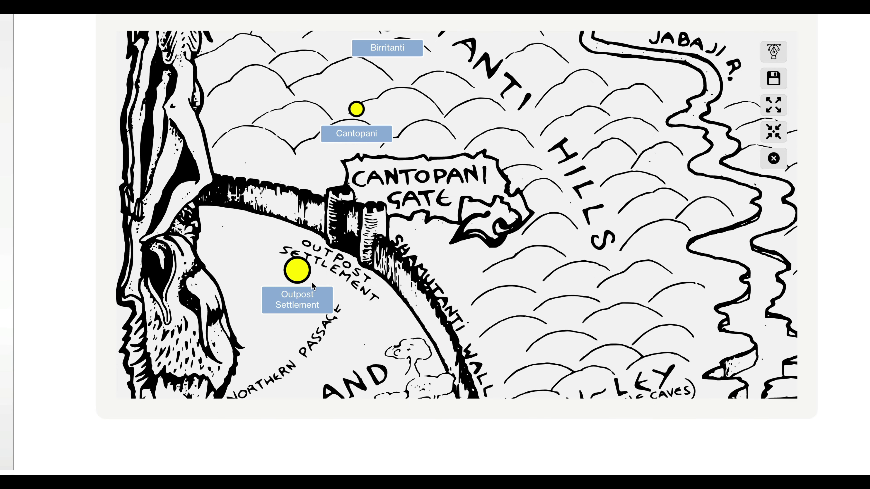
scroll(327, 273, "up", 1)
left_click(773, 52)
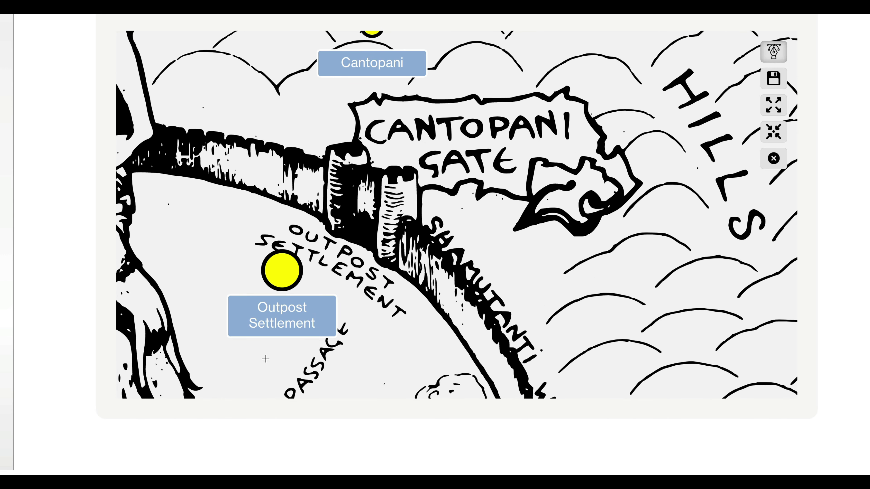
left_click(262, 383)
left_click(191, 238)
left_click(307, 84)
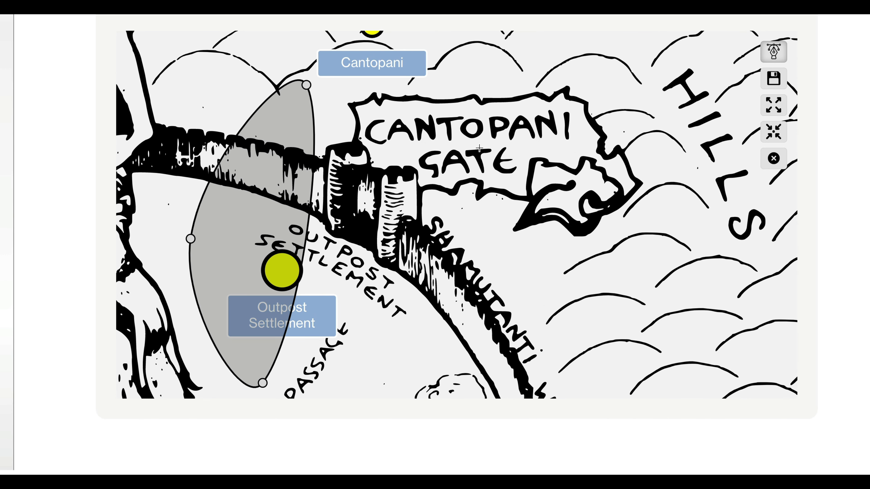
left_click(473, 175)
left_click_drag(473, 175, 490, 210)
left_click_drag(262, 383, 280, 364)
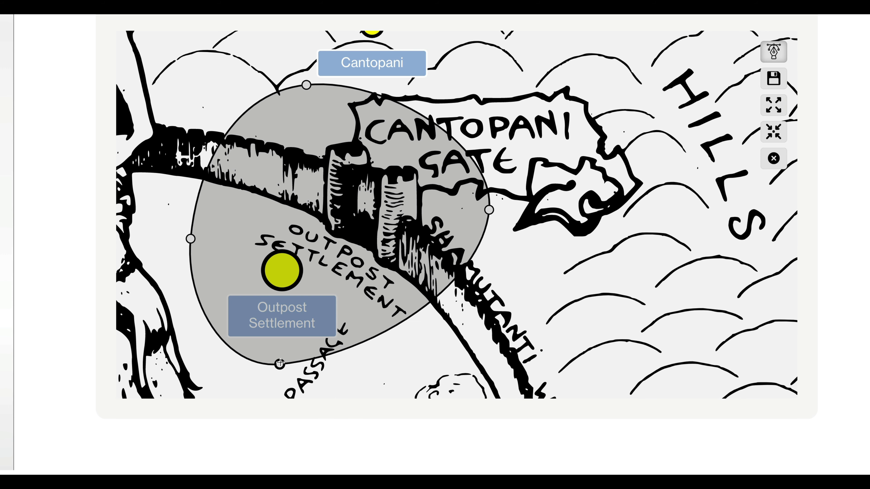
left_click_drag(488, 210, 476, 233)
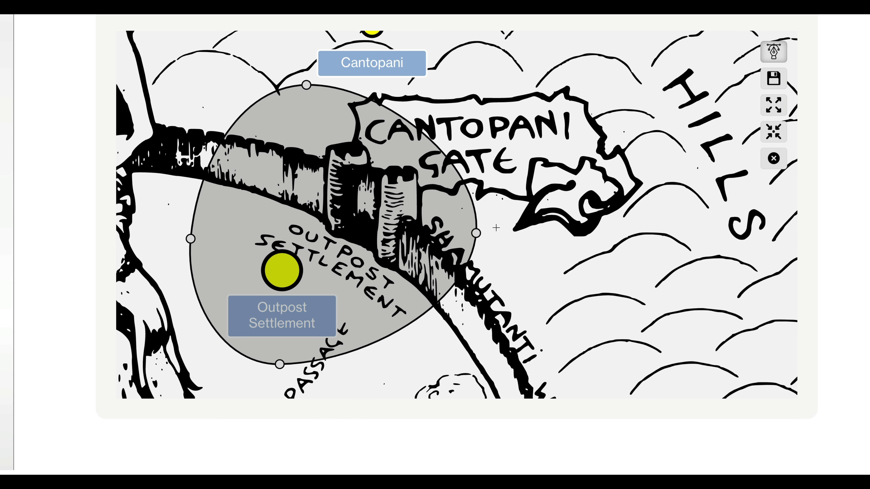
Step: Outline a second rounded four-point reveal area around Cantopani, overlapping the first area, and reshape it by moving its points
left_click_drag(459, 64, 504, 268)
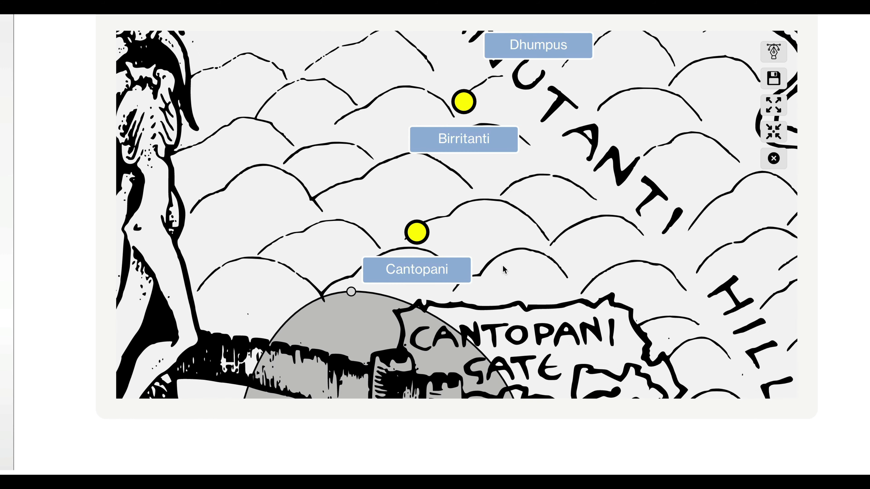
left_click(774, 55)
left_click(439, 165)
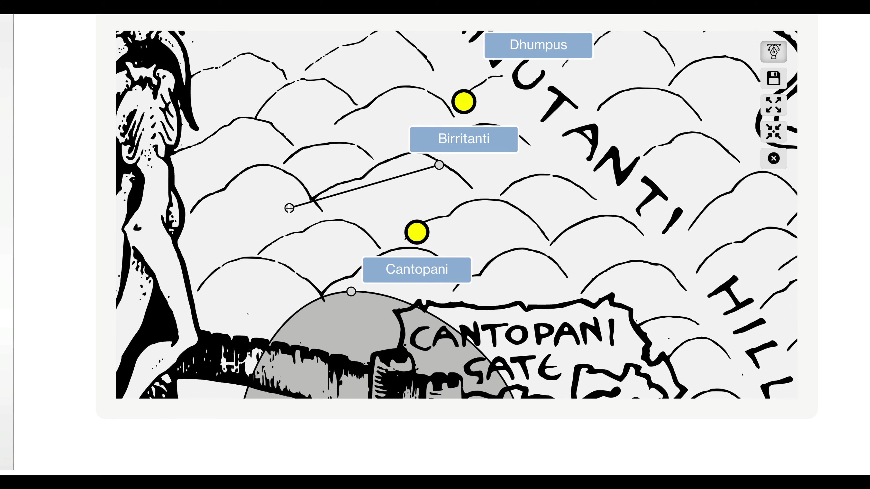
left_click(554, 367)
left_click_drag(555, 367, 464, 382)
left_click(549, 265)
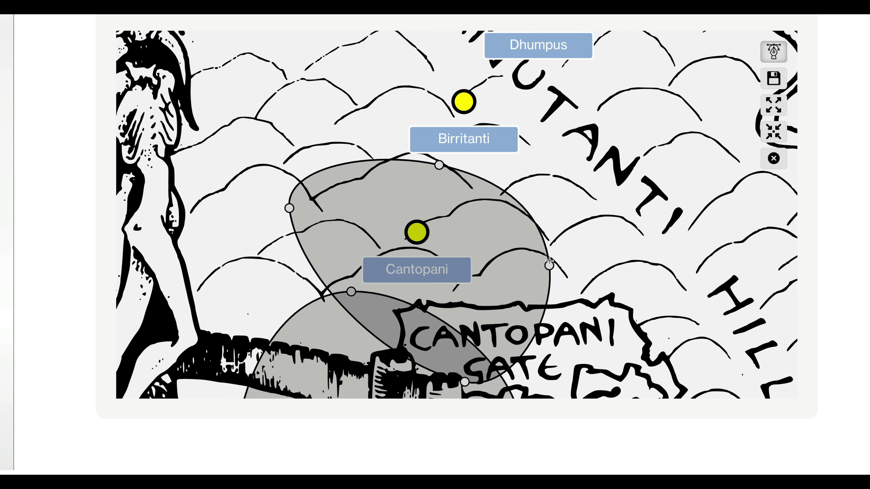
left_click_drag(549, 260, 558, 222)
left_click_drag(439, 161, 388, 154)
left_click_drag(289, 208, 282, 275)
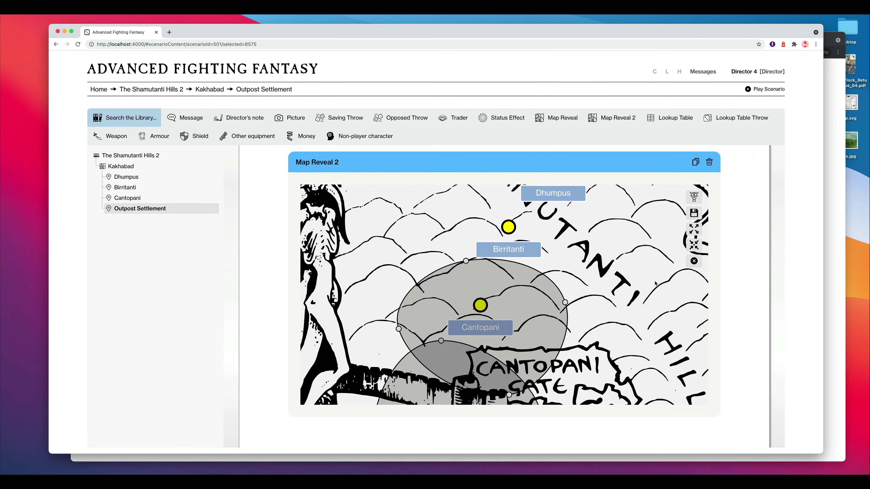
scroll(655, 284, "down", 3)
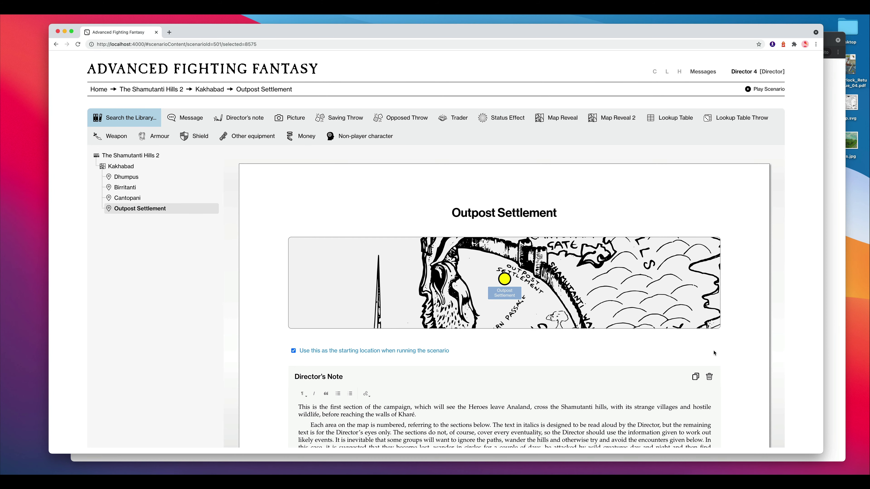
scroll(714, 353, "down", 13)
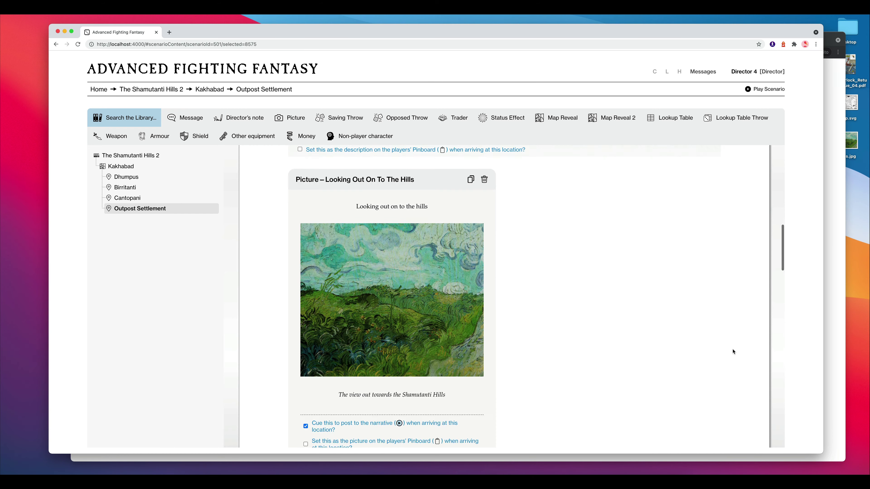
Step: Add a Status Effect below the Outpost Settlement map reveal and name it "Cursed"
scroll(734, 352, "down", 15)
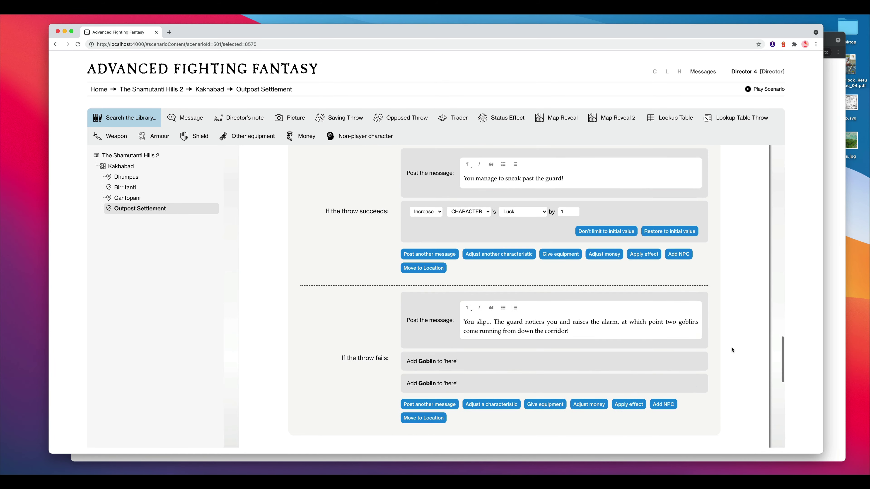
scroll(732, 350, "down", 10)
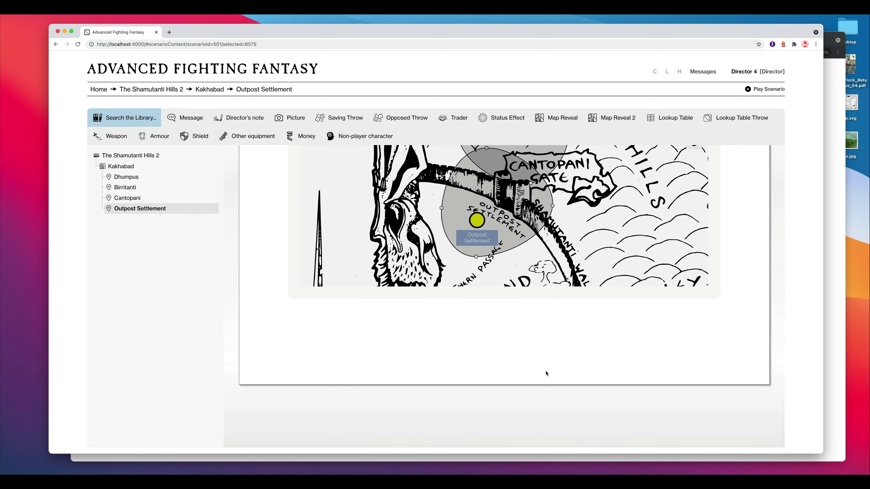
left_click(509, 125)
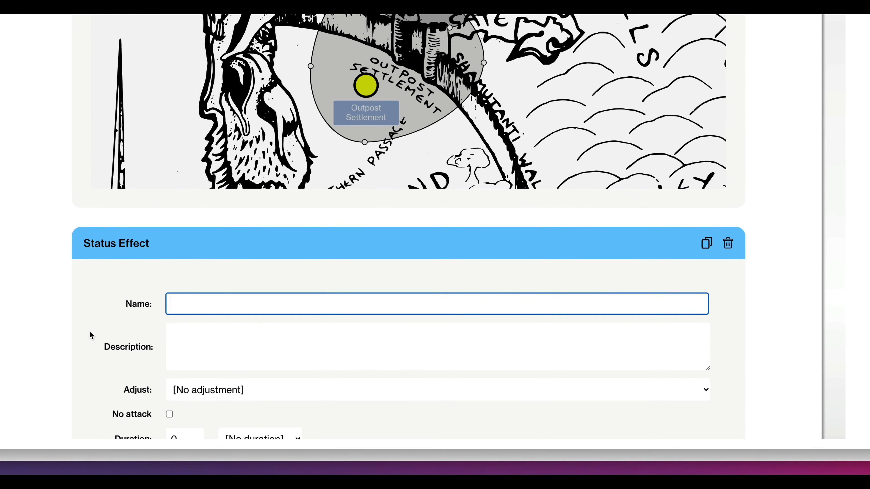
scroll(22, 322, "down", 5)
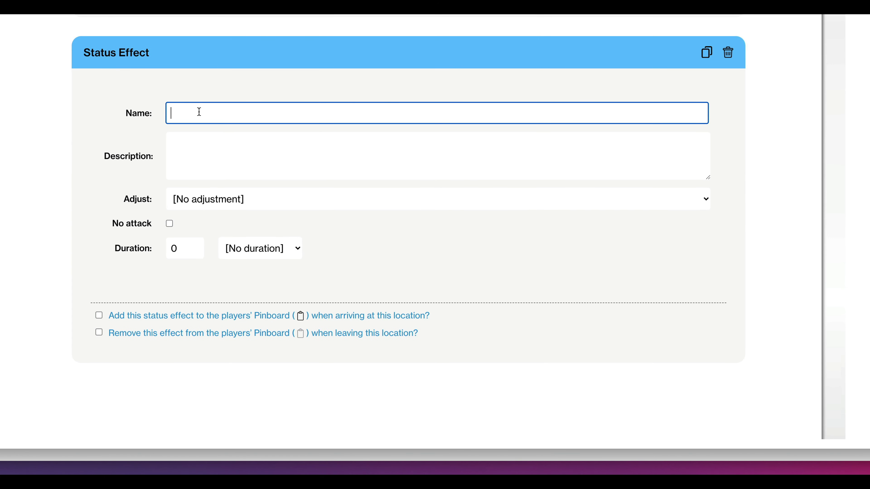
type("Cursed")
key("Tab")
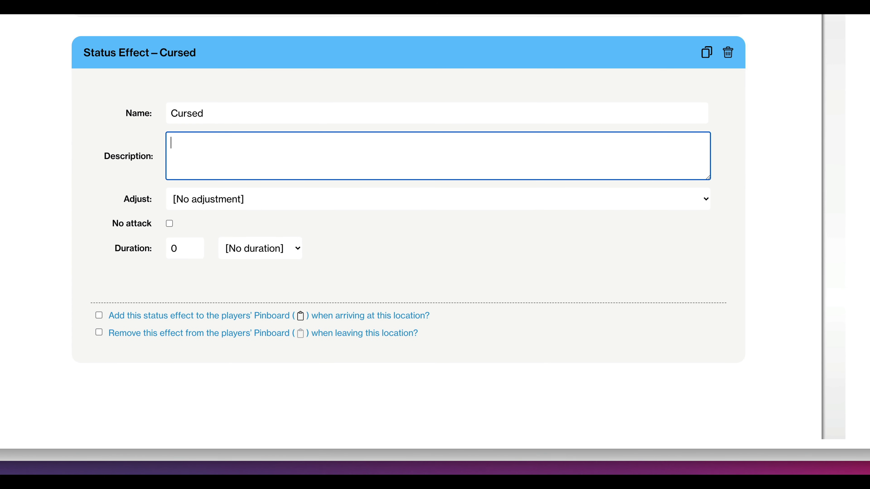
Step: Describe the Cursed effect as "You have been cursed by a witch, slowing your reaction time for the next two days"
type("You have been d")
key("BackSpace")
type("cursed by a witch, ")
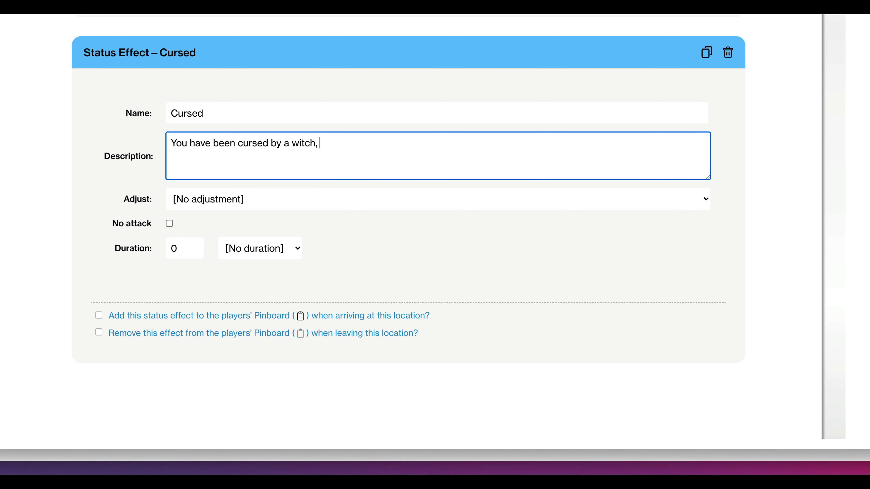
type("slowing your reac")
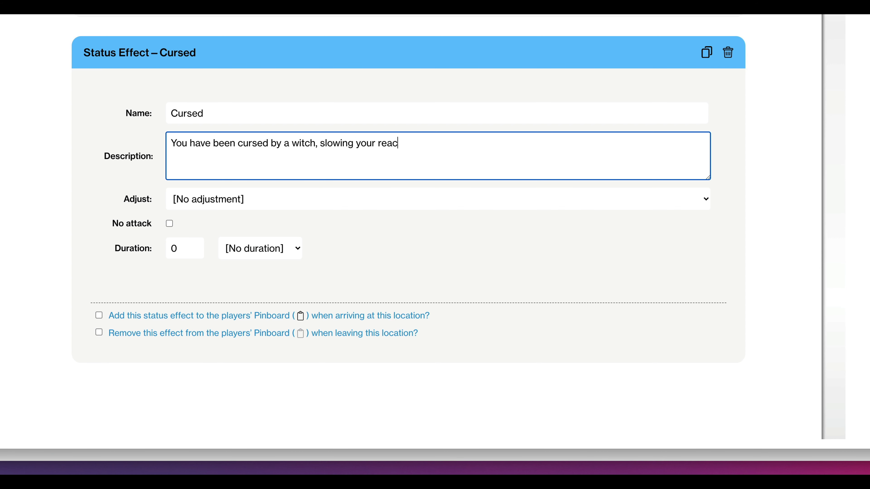
type("tion time for the next two days")
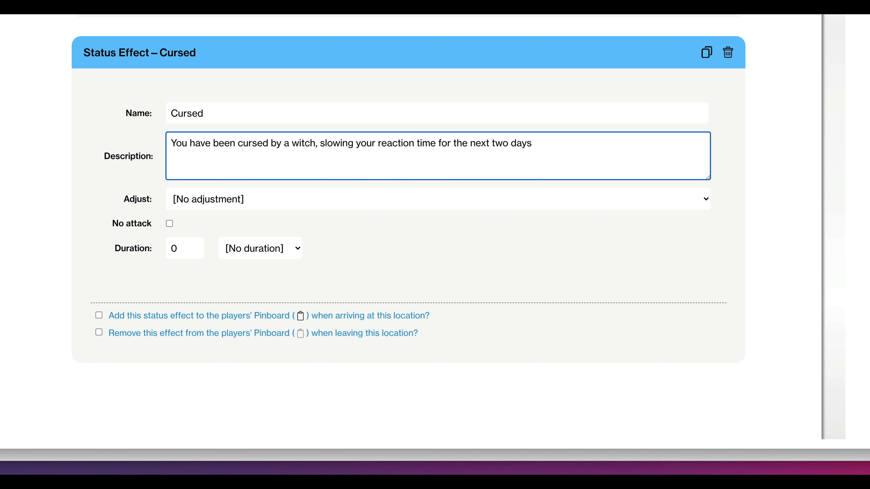
Step: Make the Cursed effect adjust the attack modifier by -2
left_click(242, 201)
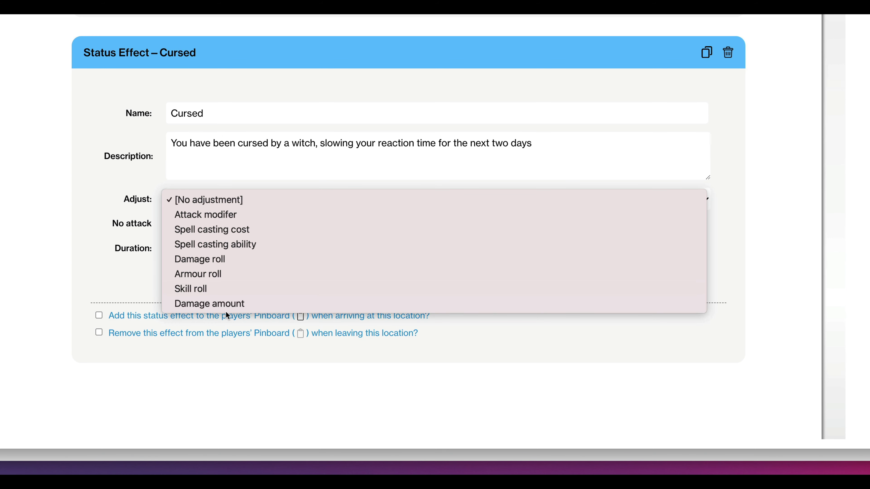
left_click(238, 217)
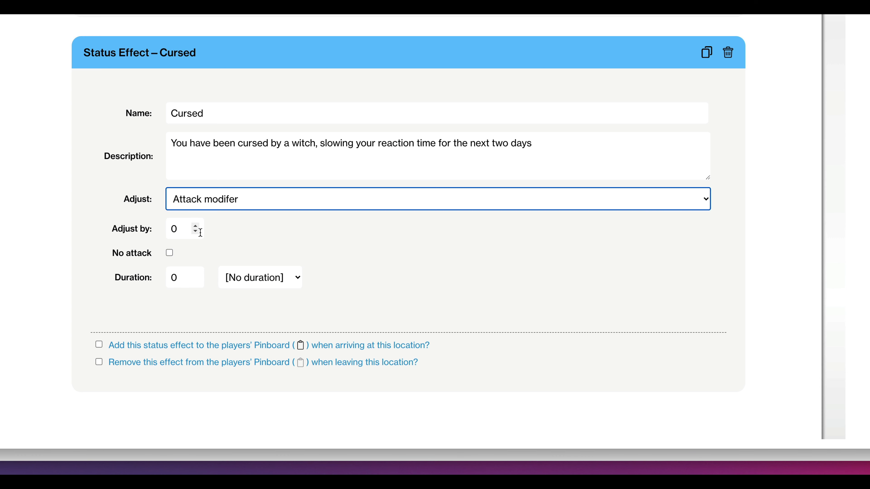
left_click(197, 233)
left_click(198, 234)
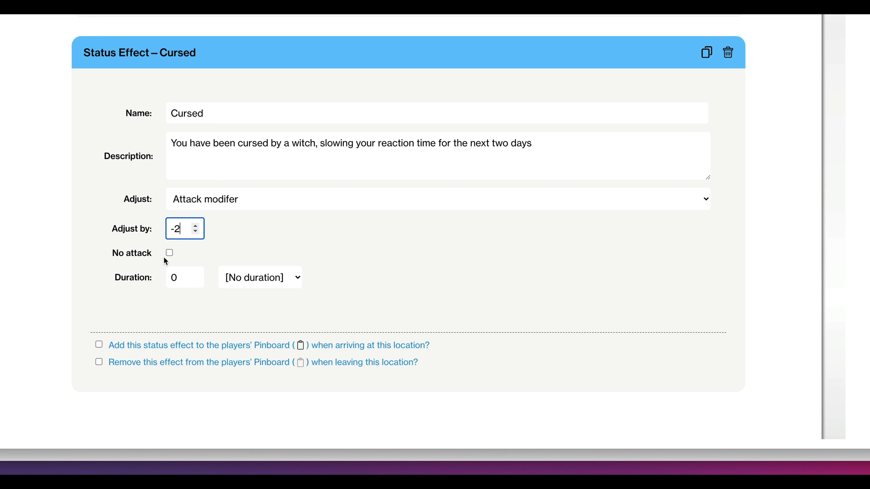
Step: Set the Cursed effect's duration to 2 days
double_click(166, 277)
type("2")
left_click(260, 277)
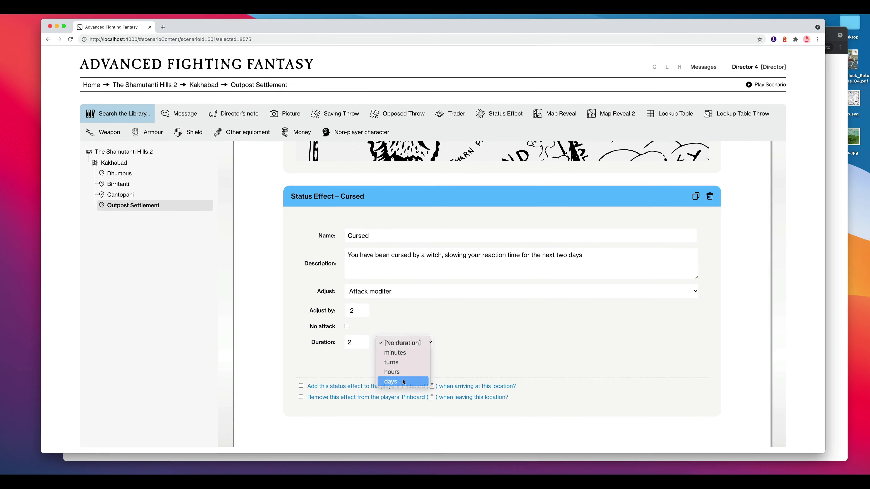
left_click(403, 382)
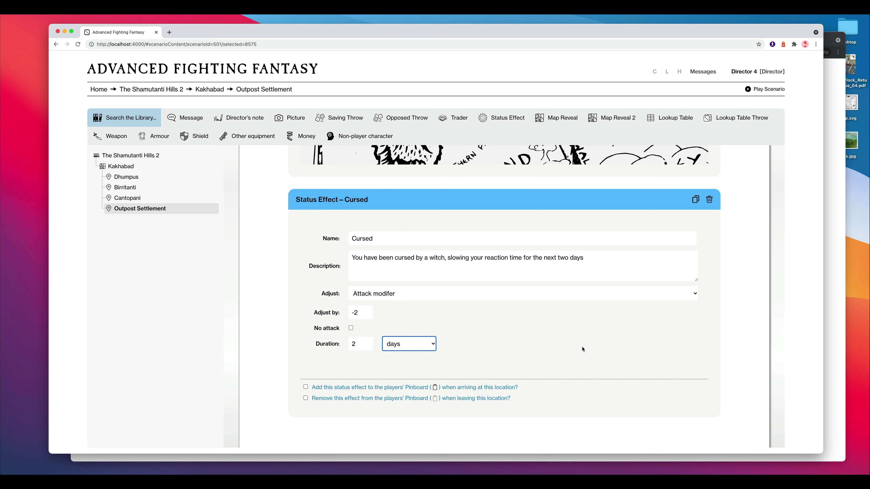
Step: Add a Lookup Table Throw below the status effect and describe it as "Opening the chest"
left_click(769, 357)
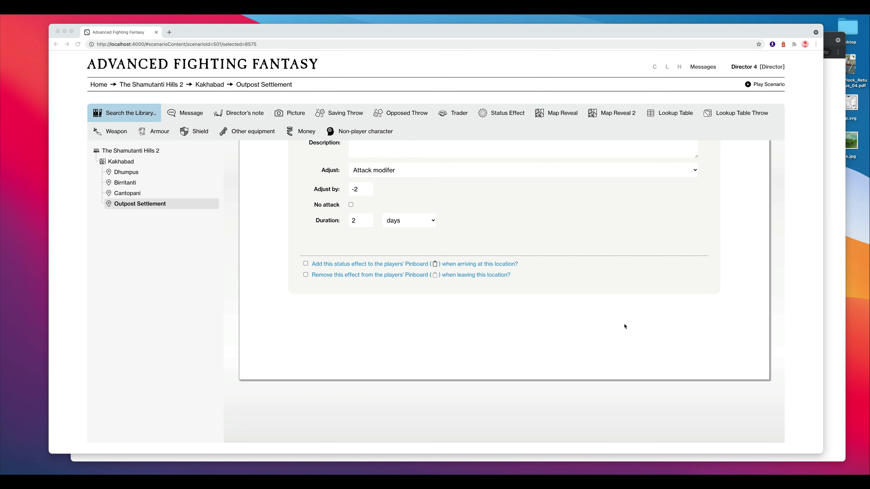
left_click(378, 302)
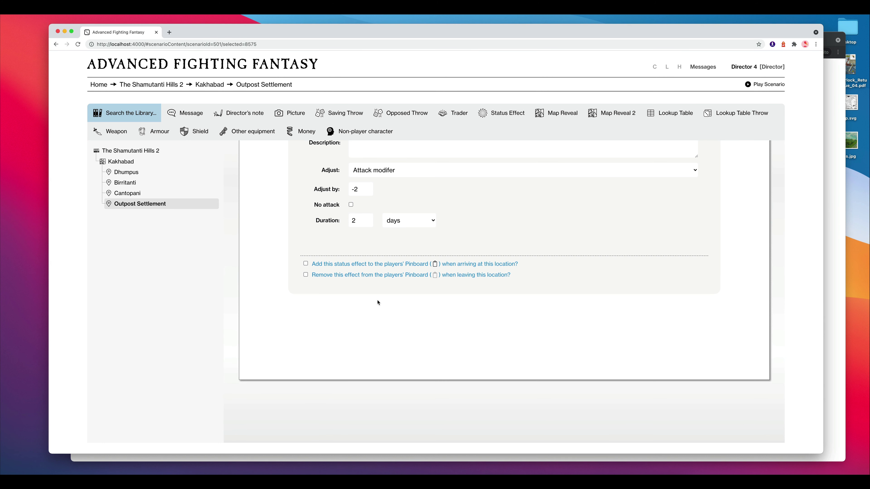
left_click(738, 117)
scroll(565, 353, "down", 2)
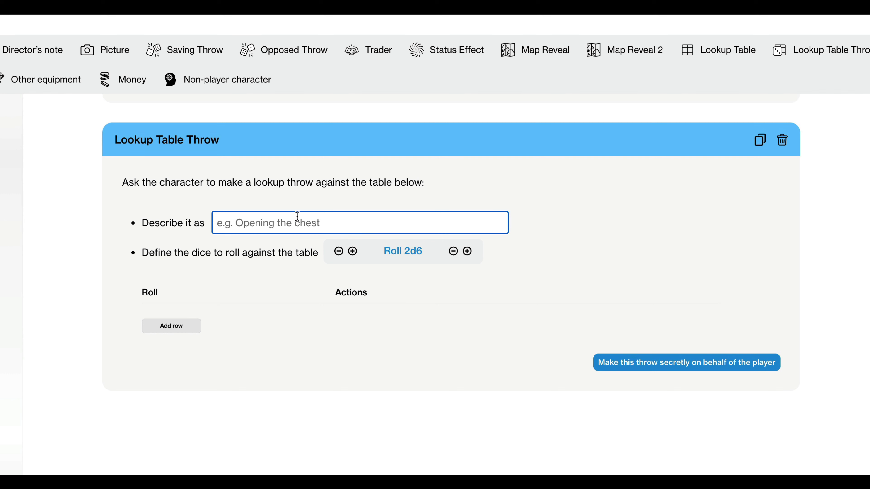
type("Opening the chest")
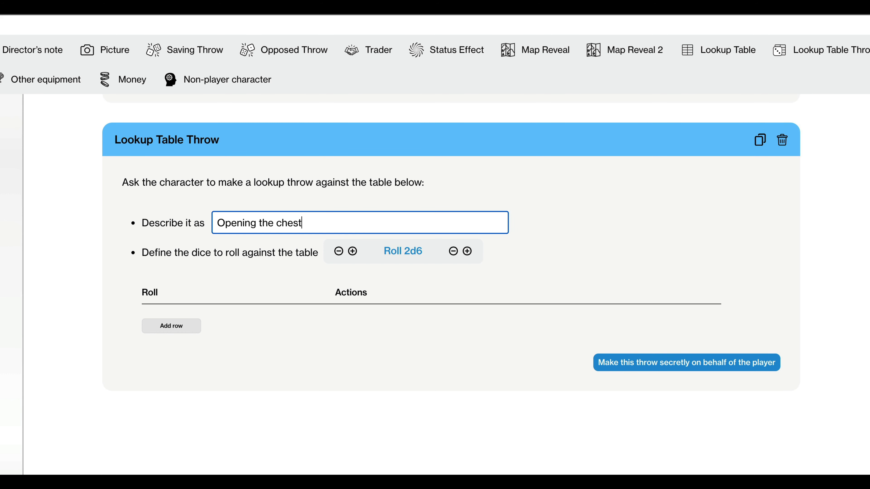
Step: Set the dice rolled against the chest's lookup table to 1d6 without a modifier
left_click(338, 252)
left_click(468, 252)
left_click(468, 252)
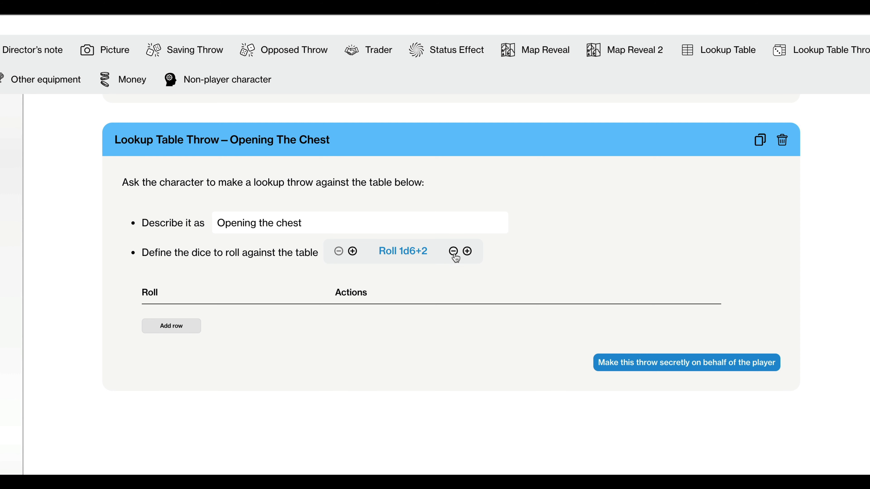
left_click(453, 252)
left_click(453, 252)
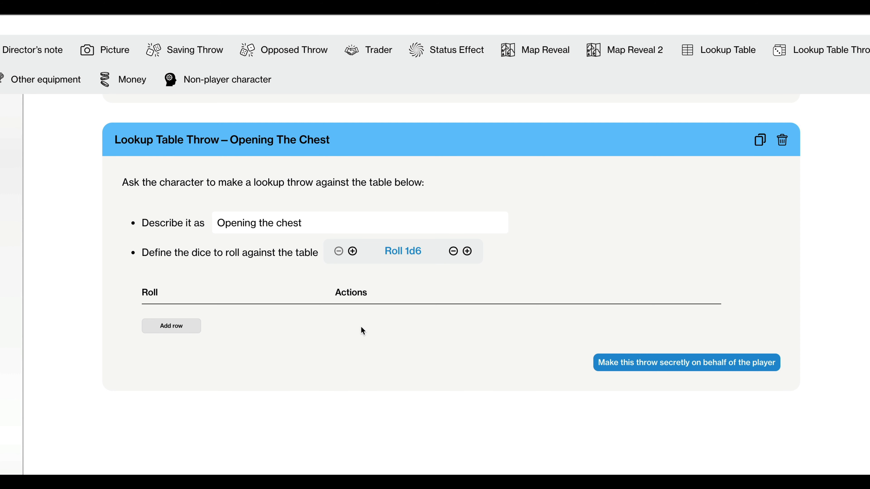
Step: Add a row for roll 1 giving the character a new item, "Mouldy bread", described as "A small piece of mouldy bread."
left_click(180, 332)
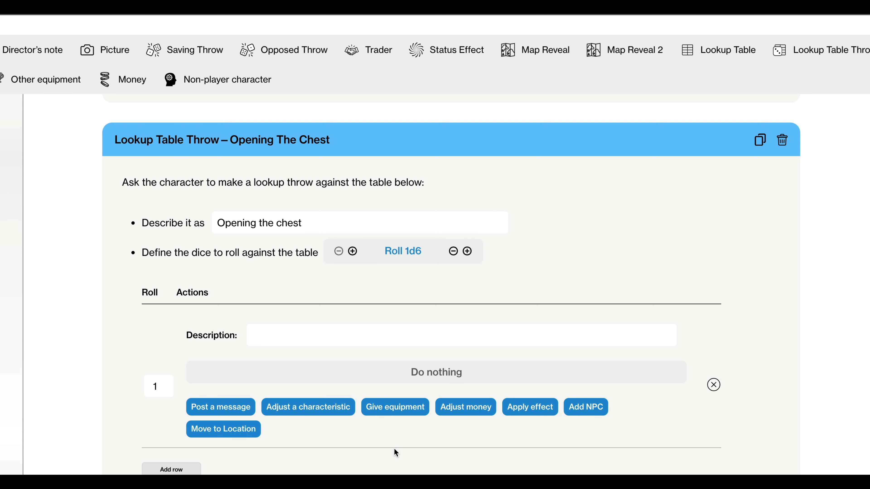
left_click(394, 410)
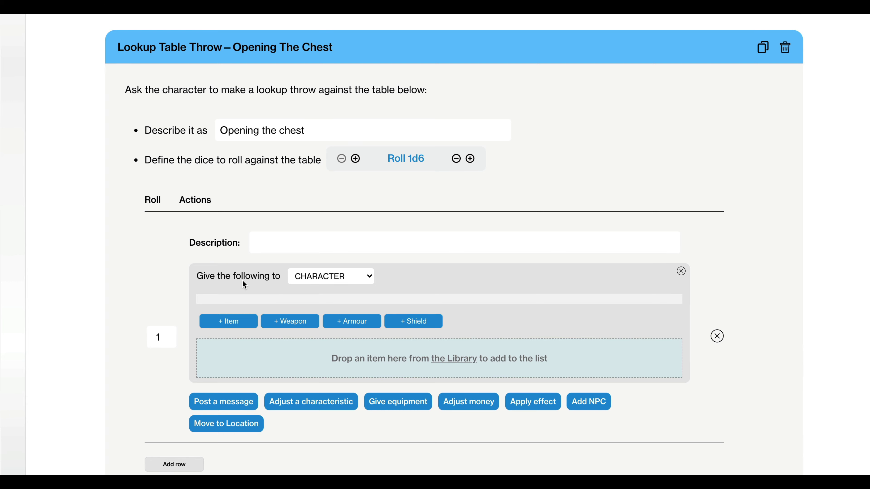
left_click(243, 325)
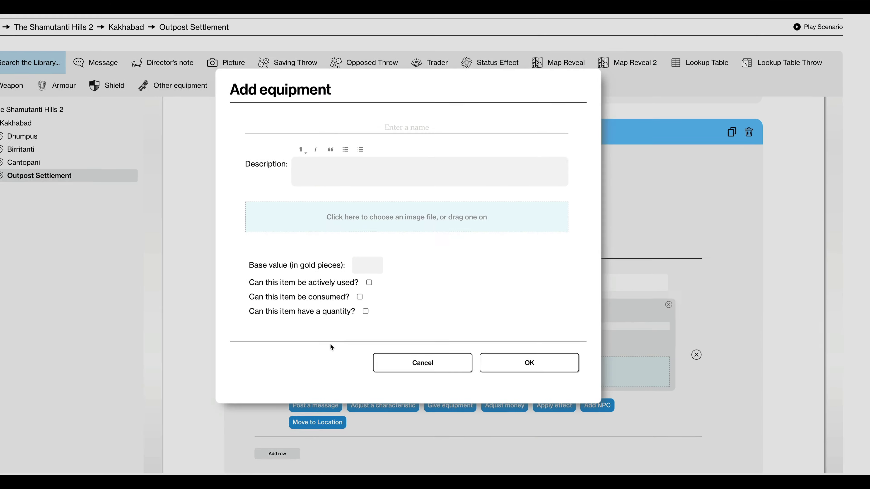
left_click(405, 138)
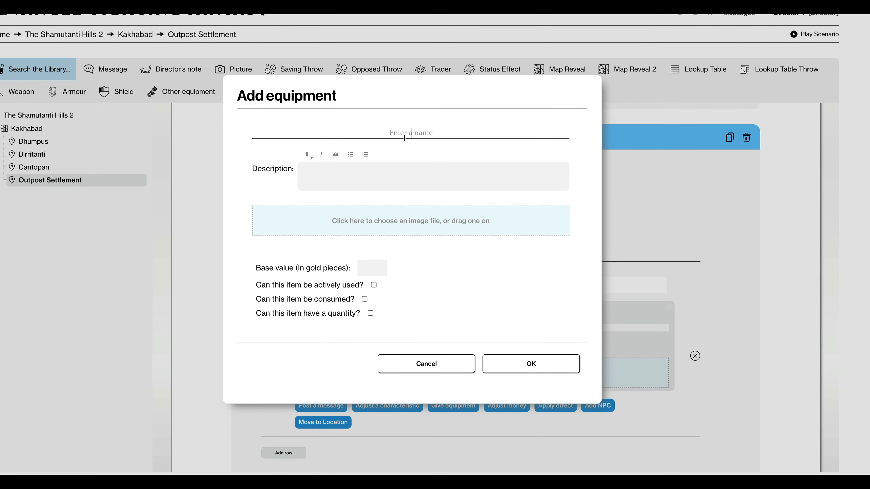
type("Mouldy bread")
type("A small piece of moul")
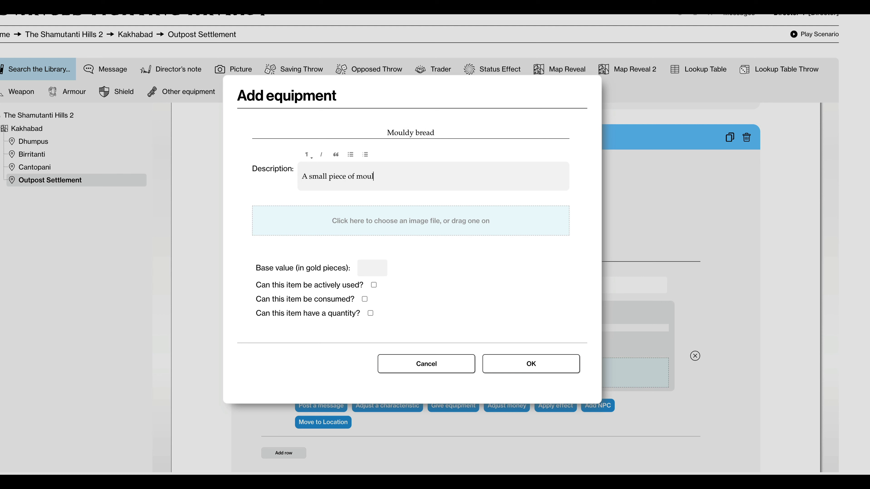
type("dy bread.")
Step: Set the mouldy bread's base value to 1 gold piece and allow it to be consumed
left_click(369, 269)
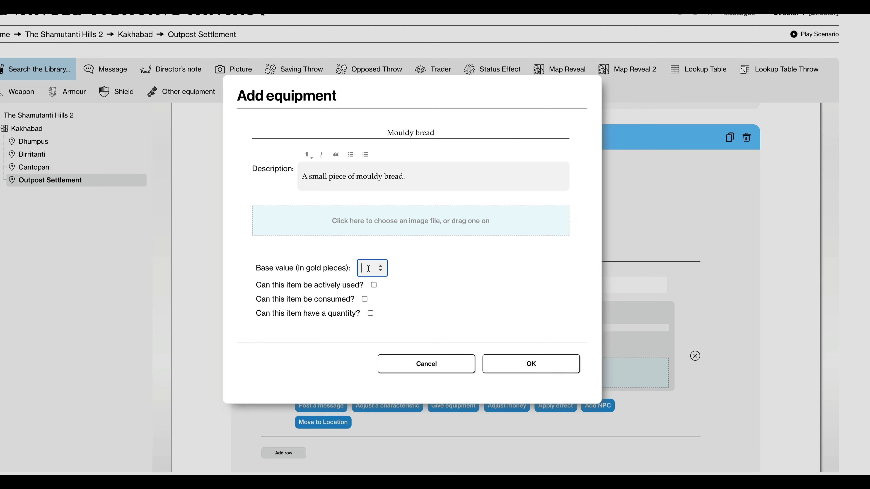
left_click(442, 294)
left_click(364, 299)
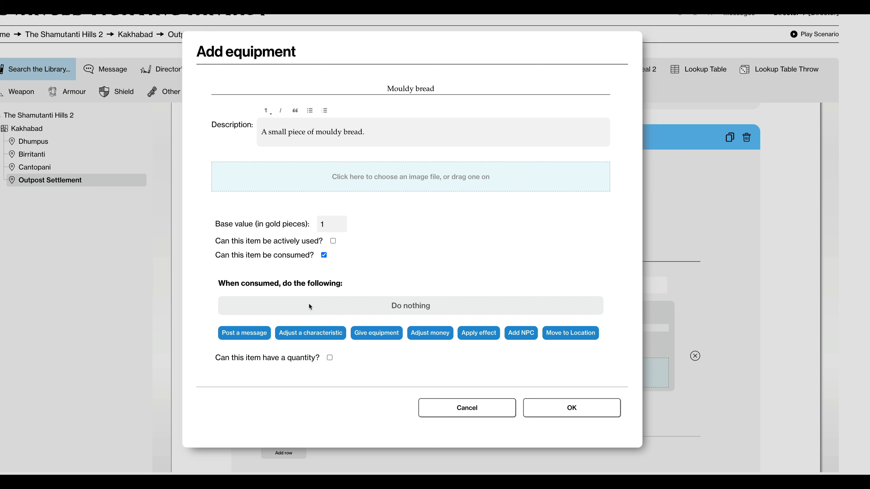
Step: Make consuming the mouldy bread reduce the character's Stamina by 1, and confirm the new item
left_click(311, 334)
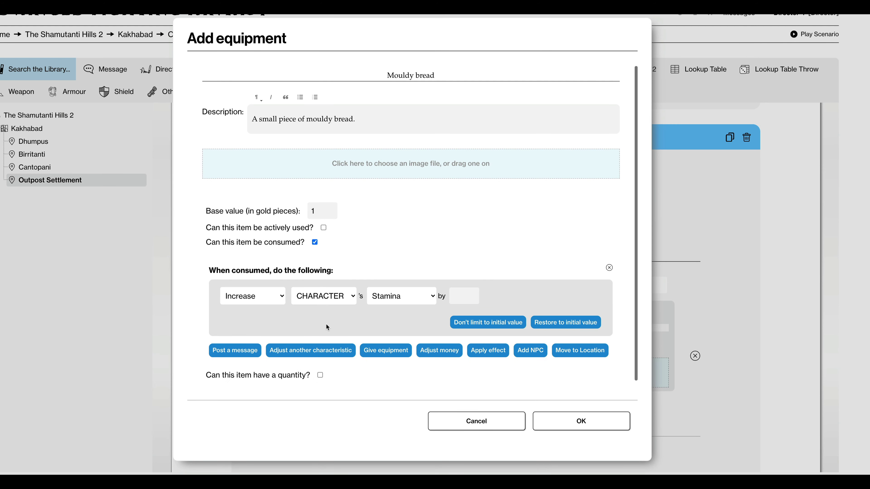
left_click(264, 299)
left_click(248, 307)
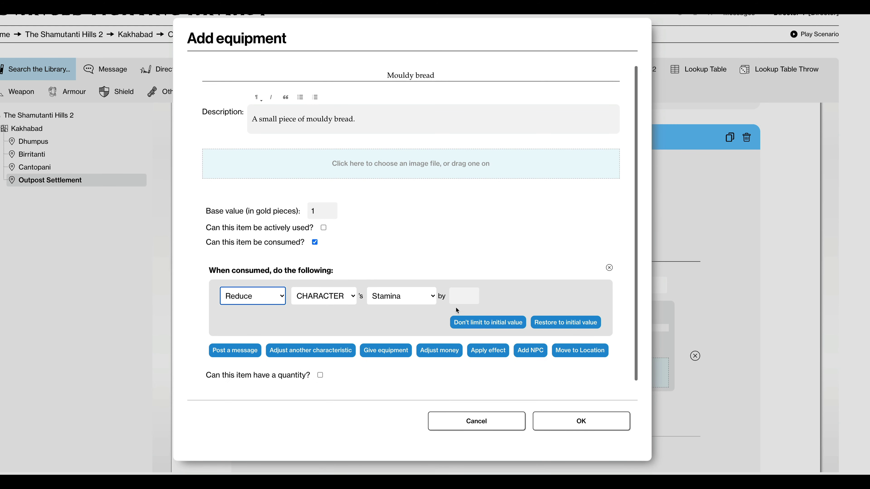
left_click(473, 293)
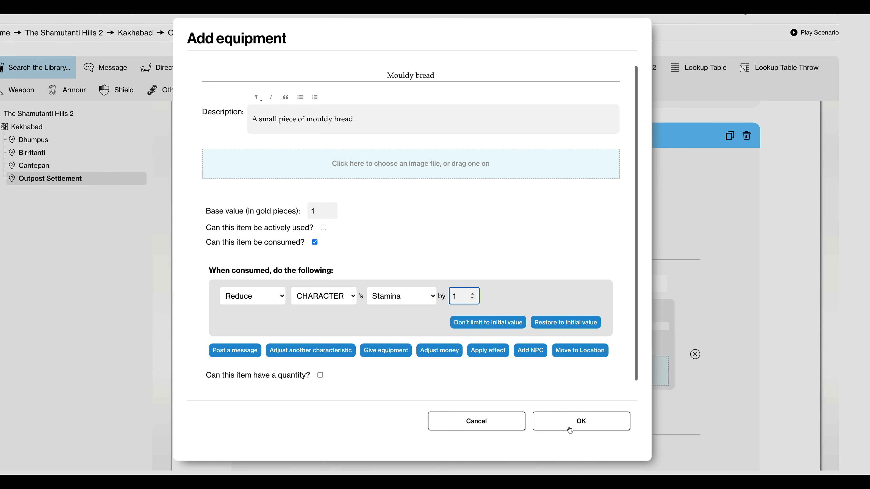
left_click(597, 427)
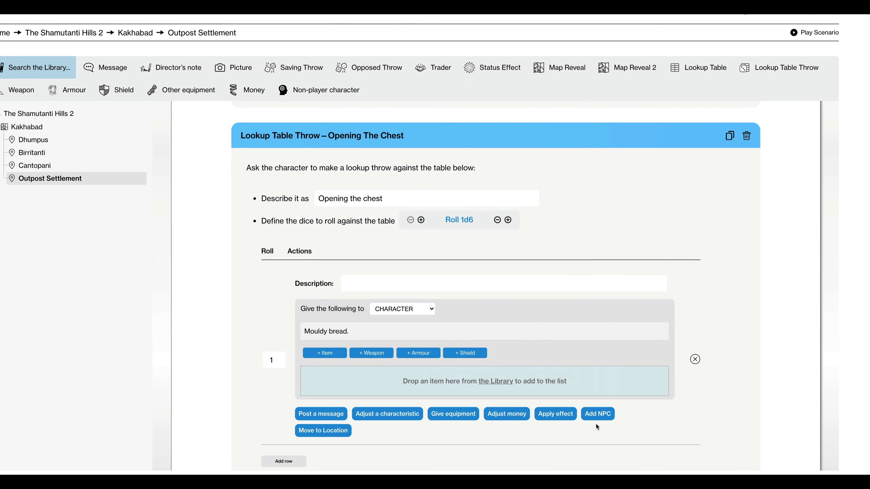
Step: Describe the roll 1 result as "A piece of mouldy bread"
left_click(380, 283)
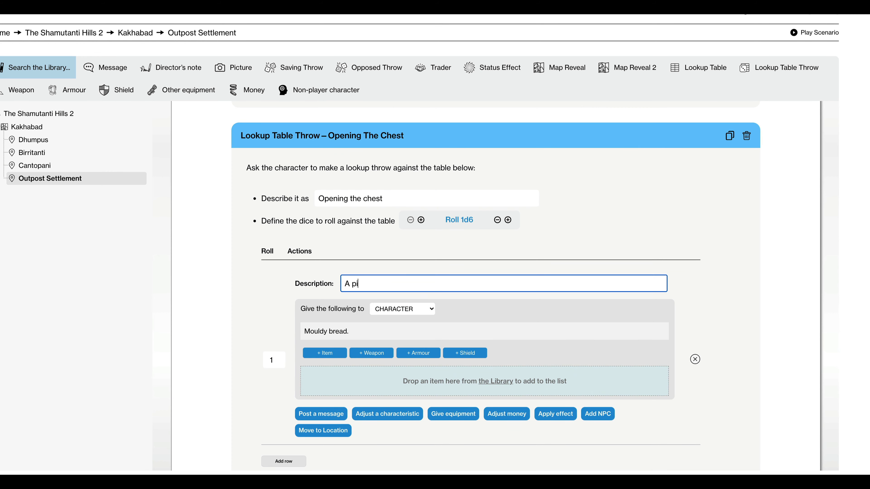
type("A piece of mouldy bread")
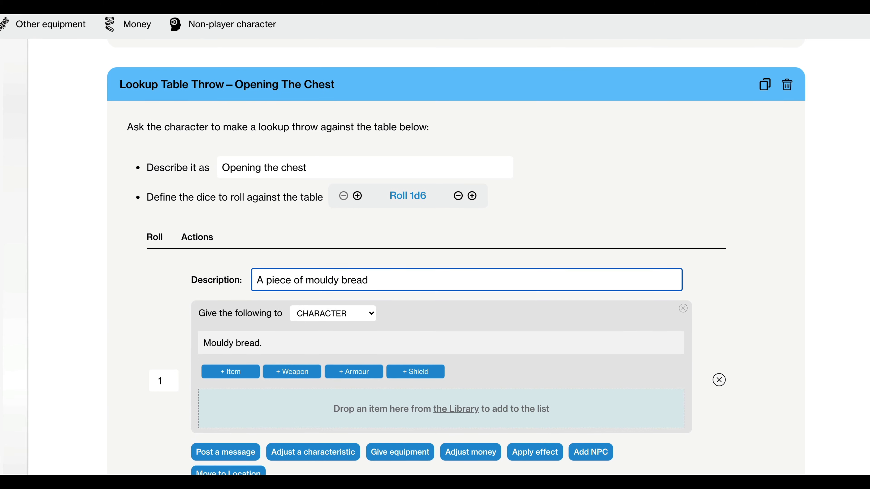
Step: Add a row for roll 2 to the chest lookup table that gives the character 3 gold pieces
scroll(366, 455, "down", 3)
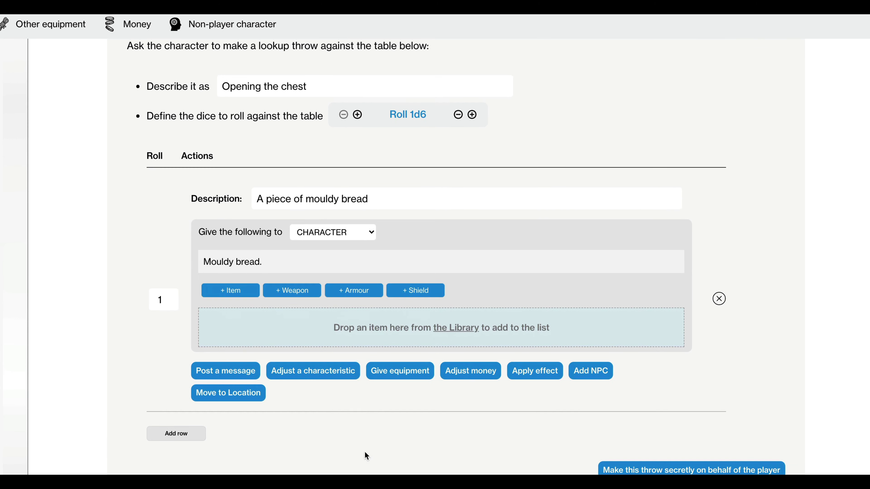
left_click(181, 433)
scroll(292, 366, "down", 4)
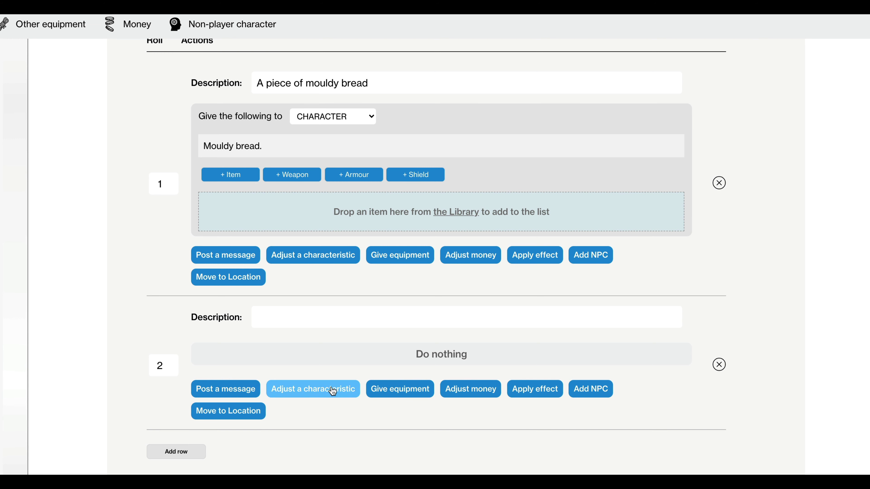
left_click(398, 389)
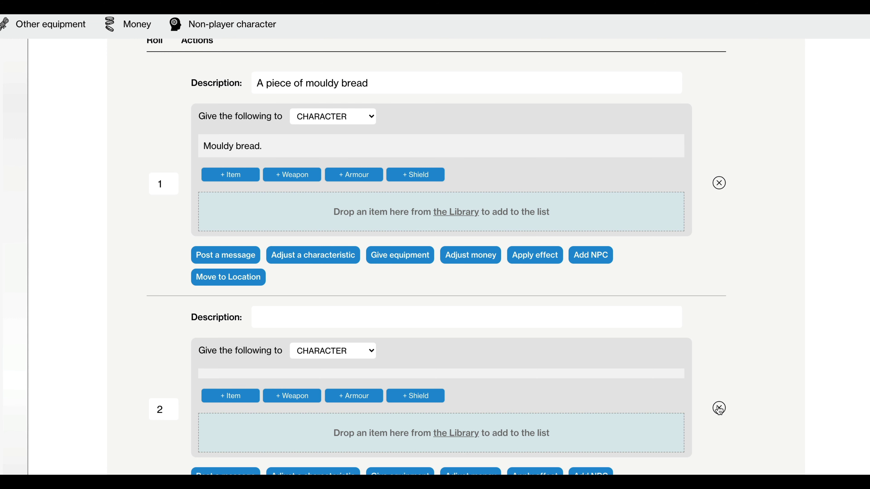
left_click(683, 347)
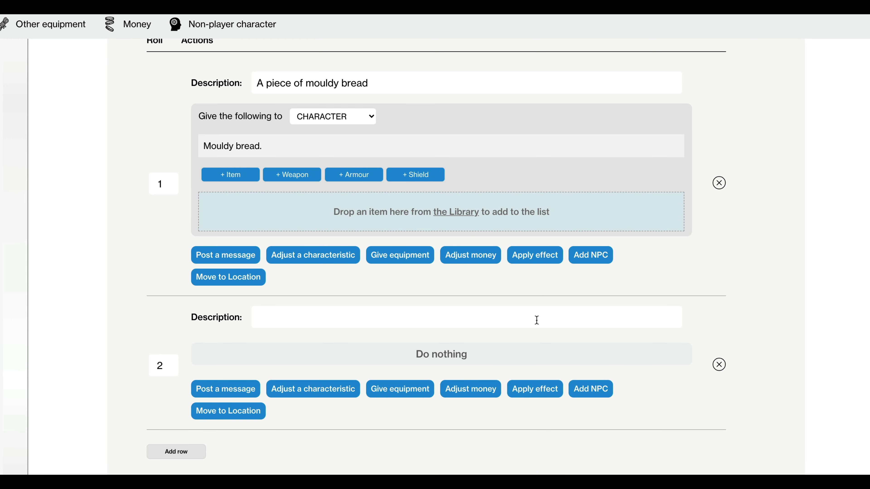
left_click(475, 388)
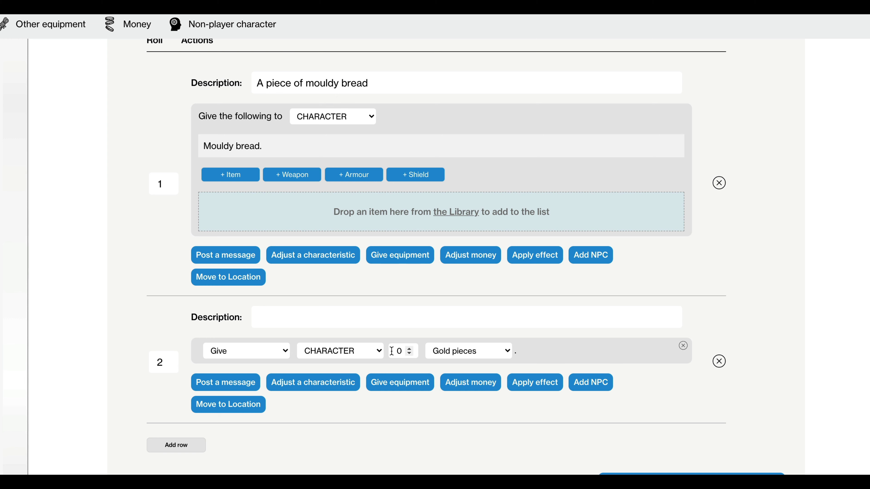
double_click(406, 352)
type("3")
Step: Describe the roll 2 result as "3 gold pieces"
left_click(433, 406)
left_click(300, 317)
type("3")
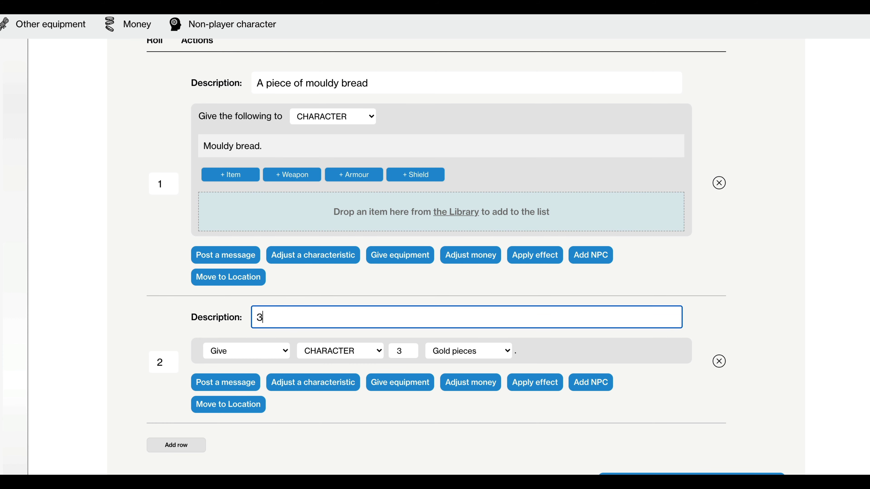
type(" gold pieces")
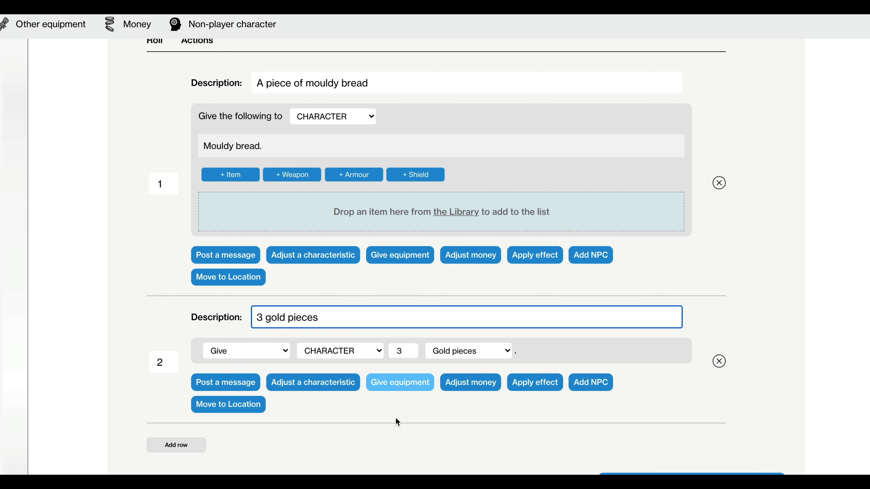
Step: Add a row for roll 3 giving the character 5 gold pieces, described as "5 gold pieces"
left_click(202, 446)
scroll(365, 355, "down", 2)
scroll(365, 354, "down", 5)
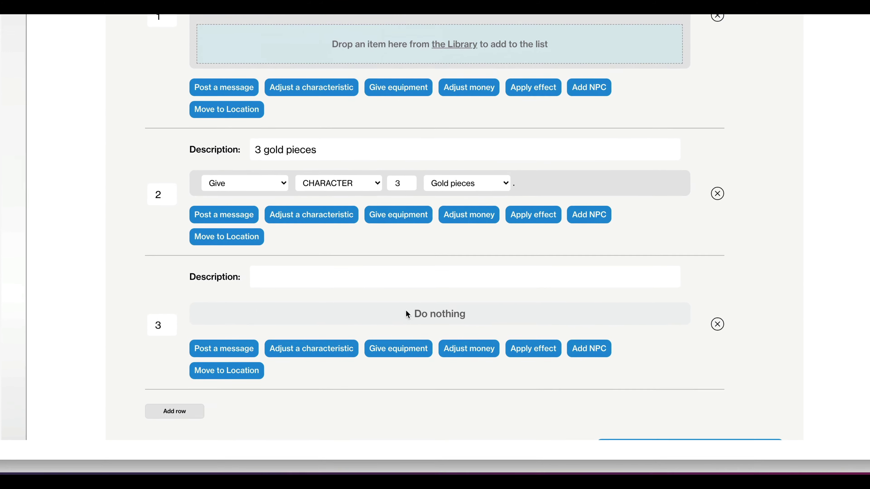
left_click(477, 330)
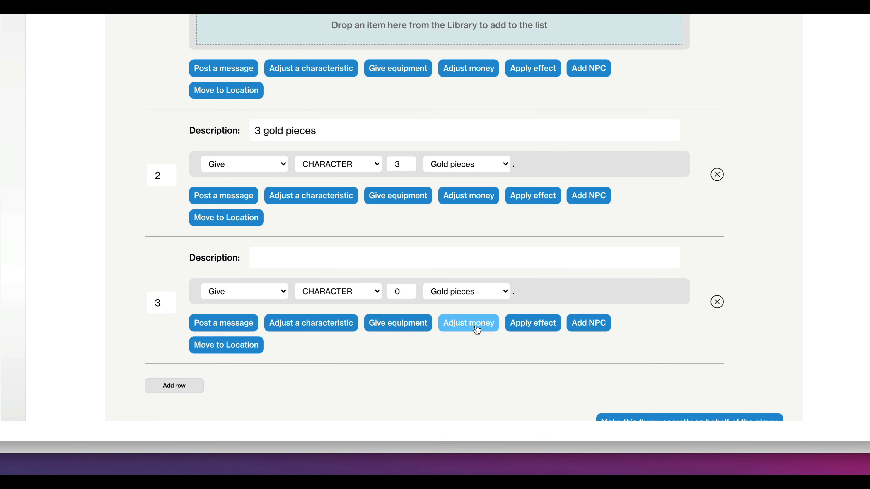
double_click(395, 291)
type("5")
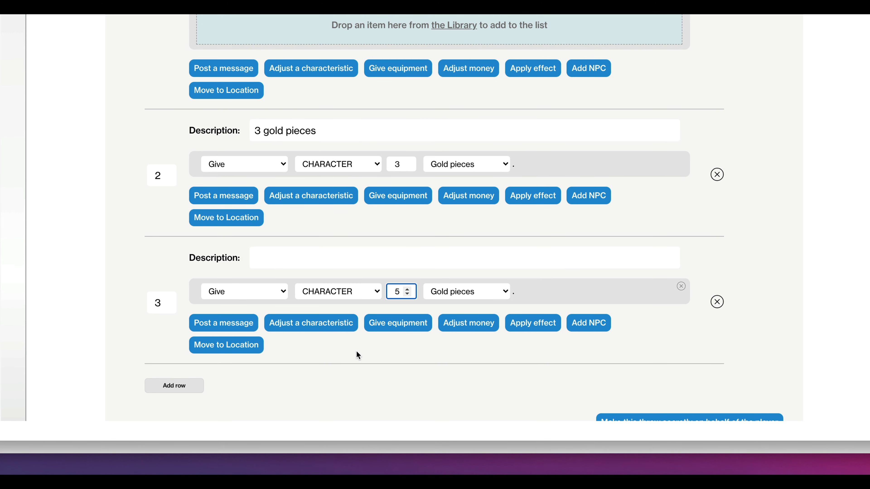
left_click(281, 258)
type("5 gold pieces")
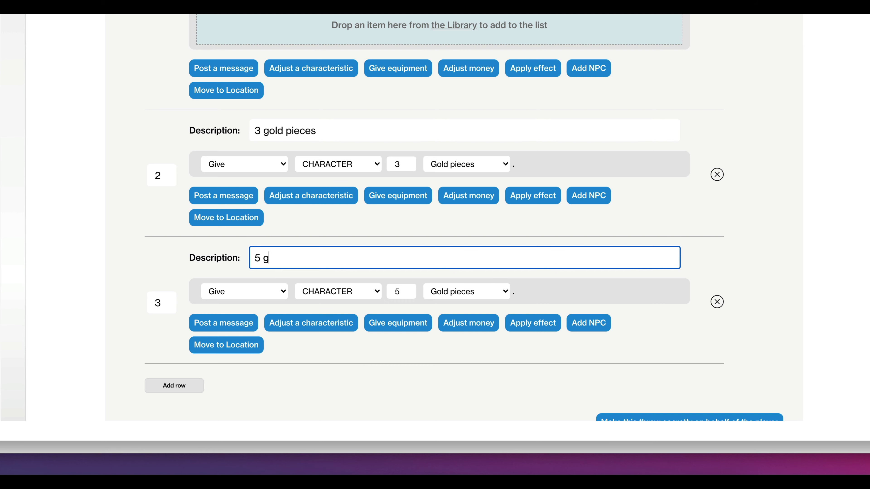
Step: Add a row for roll 4 giving the character 10 gold pieces, described as "10 gold pieces"
left_click(174, 385)
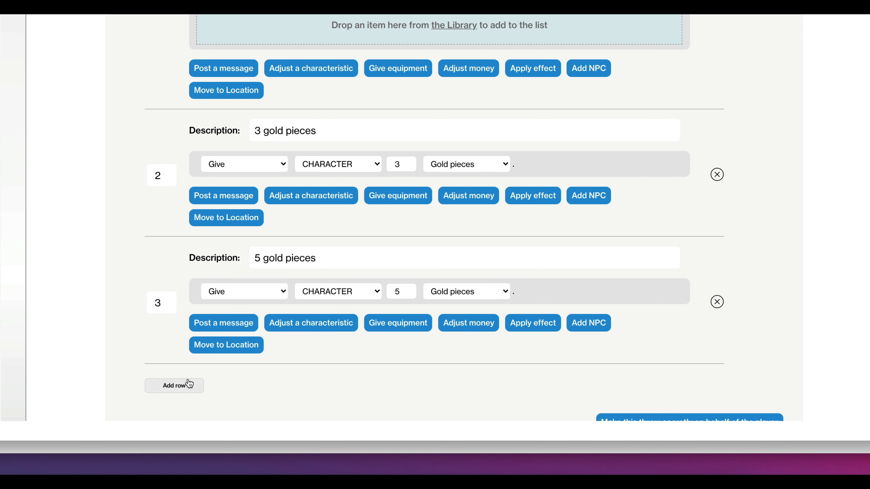
scroll(446, 356, "down", 5)
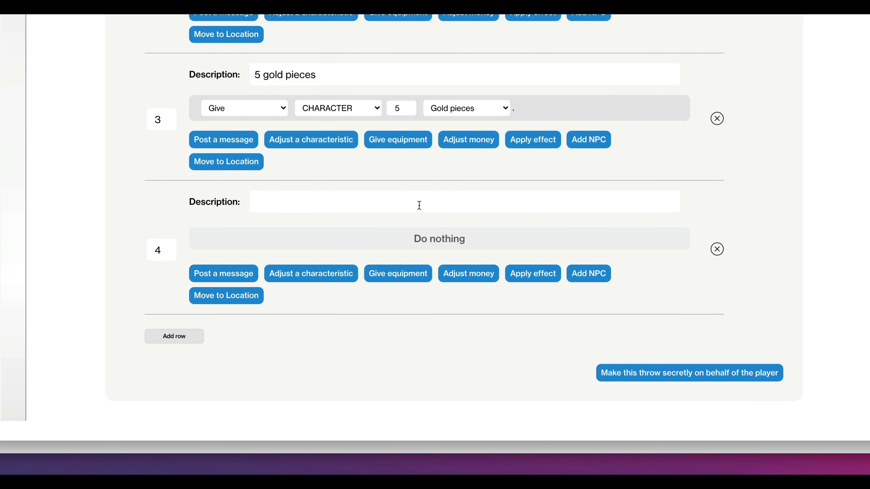
left_click(445, 274)
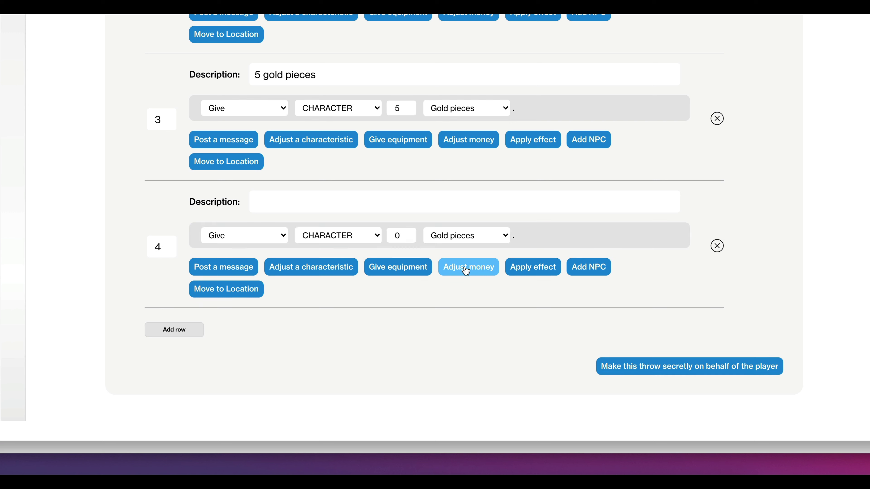
double_click(399, 235)
type("10")
left_click(306, 203)
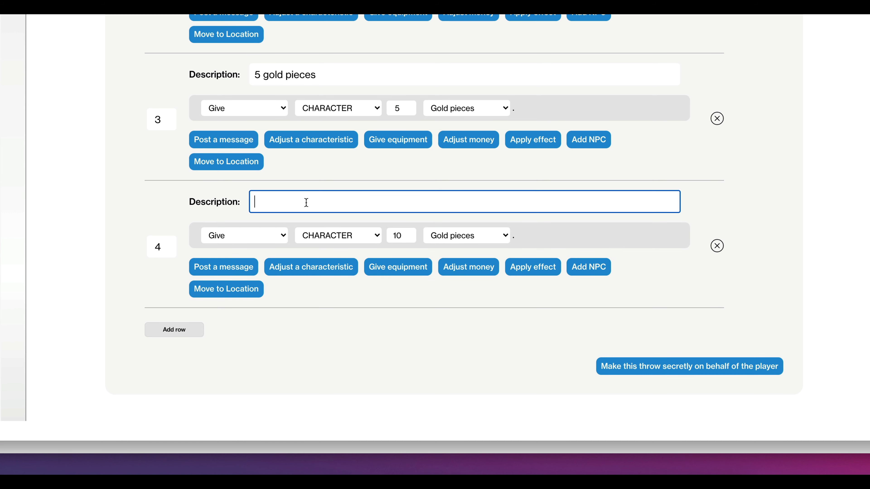
type("10 gold pieces")
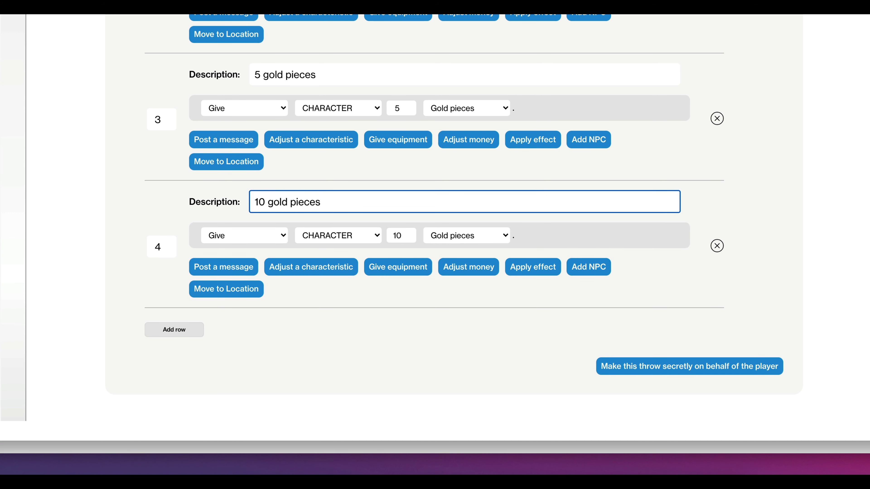
key("Tab")
Step: Add a row for roll 5 giving the character 15 gold pieces, described as "15 gold pieces"
left_click(176, 330)
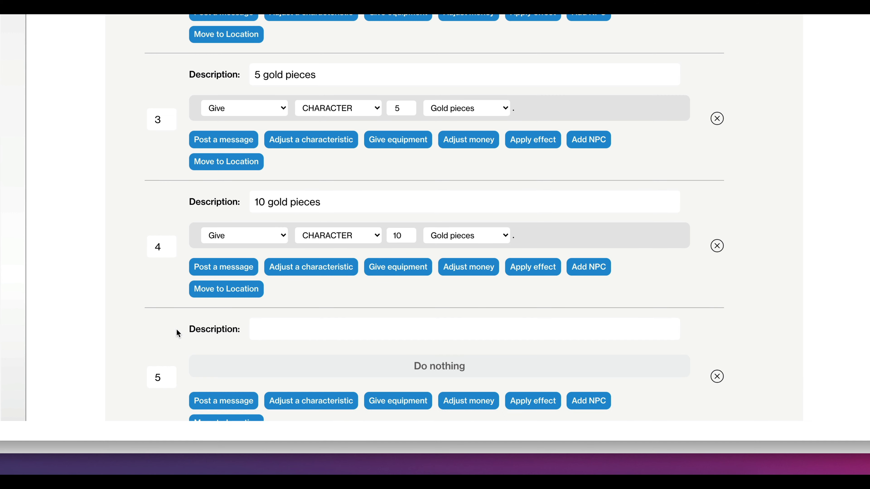
scroll(384, 339, "down", 1)
scroll(383, 339, "down", 4)
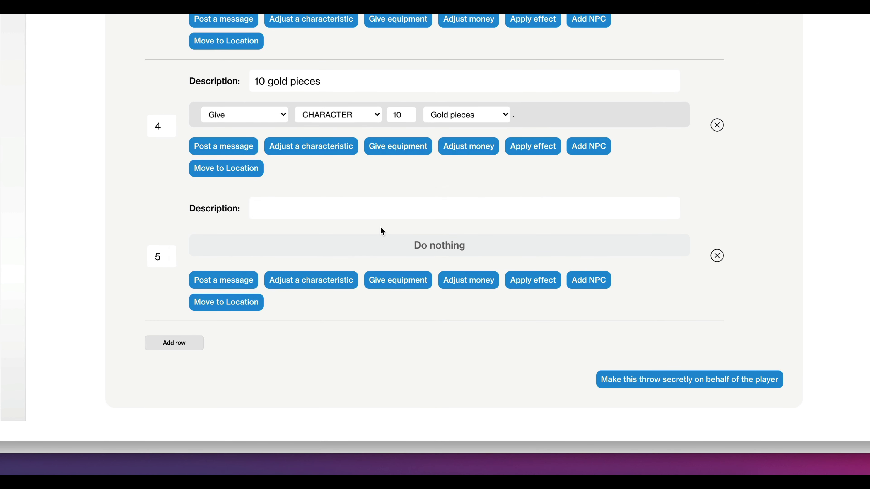
left_click(457, 282)
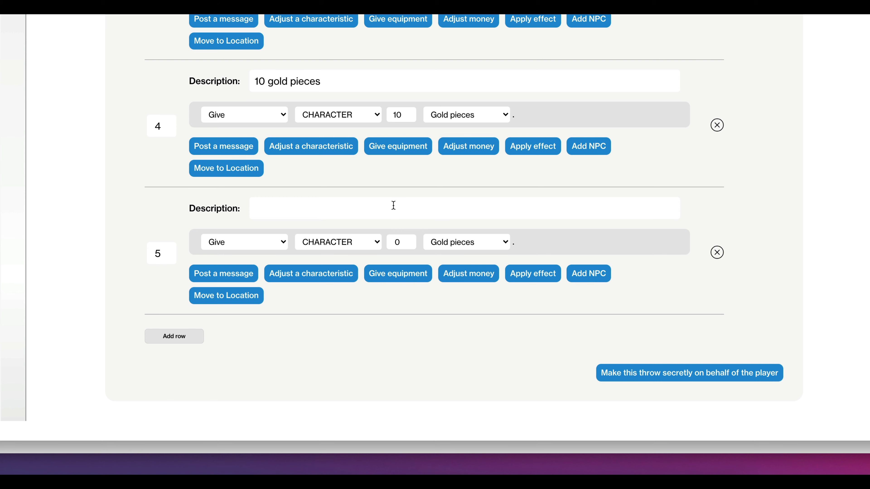
left_click(396, 240)
key("BackSpace")
type("15")
left_click(329, 316)
left_click(331, 200)
type("15 gold pieces")
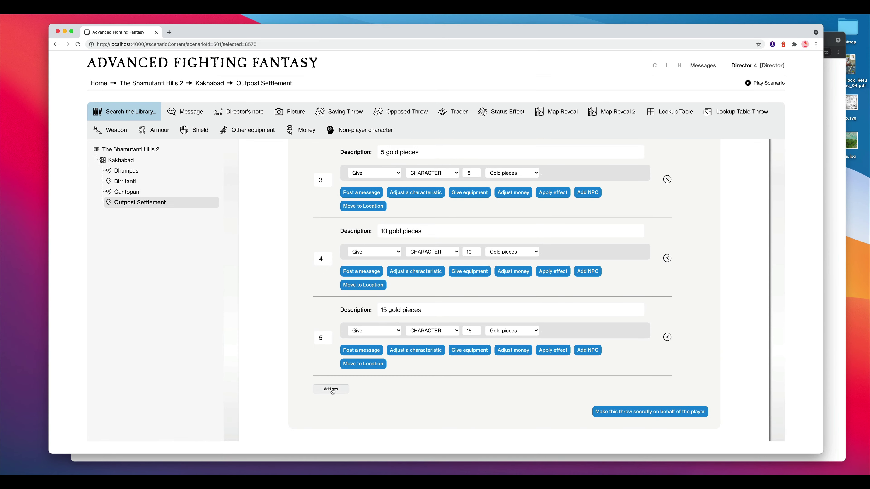
Step: Add a row for roll 6 giving the character a Greatsword, found by searching the Library for "sword"
left_click(197, 344)
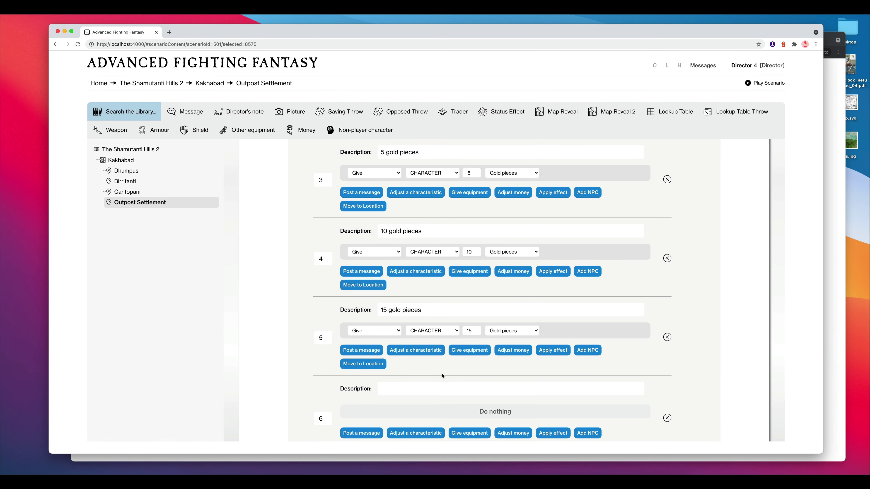
scroll(339, 410, "down", 1)
left_click(478, 337)
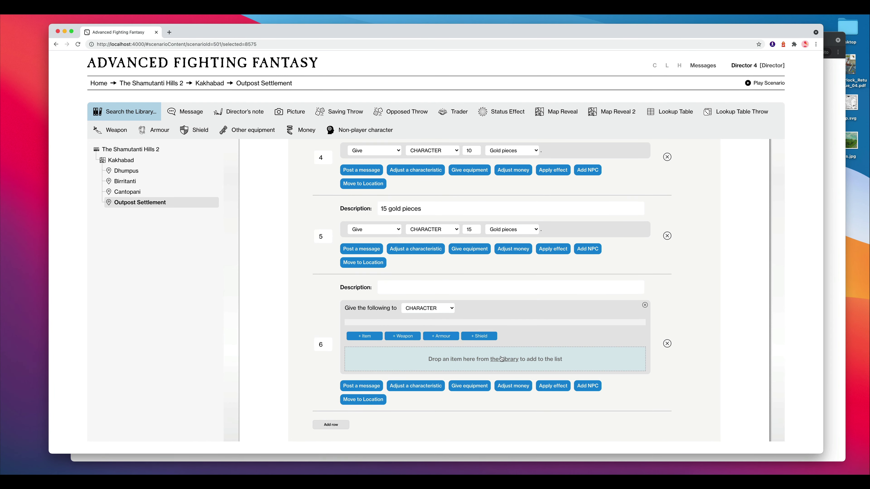
left_click(502, 359)
type("sword")
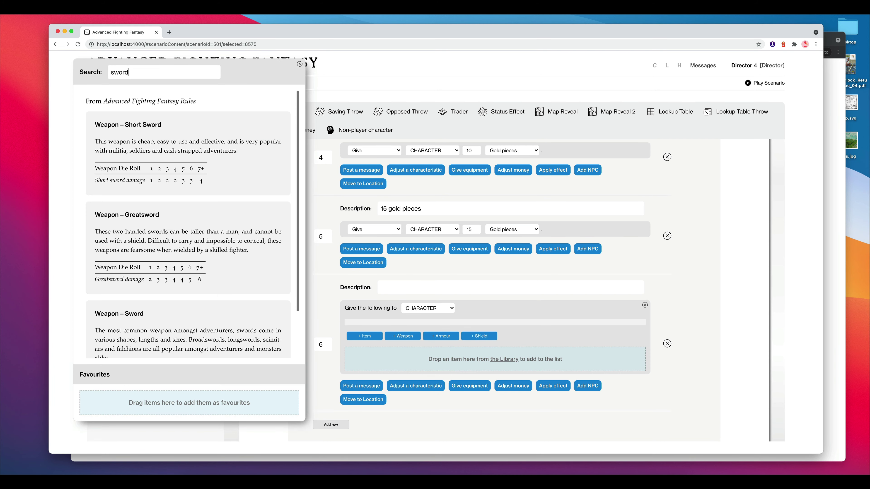
left_click_drag(202, 244, 476, 359)
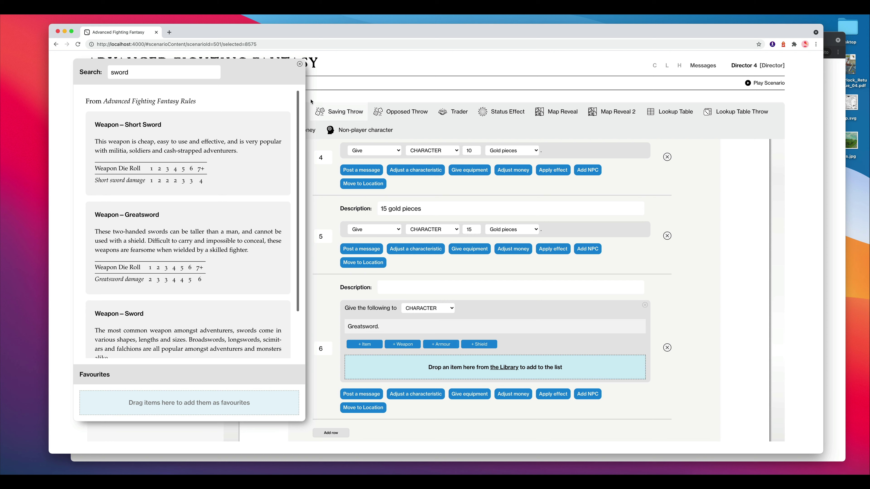
left_click(300, 64)
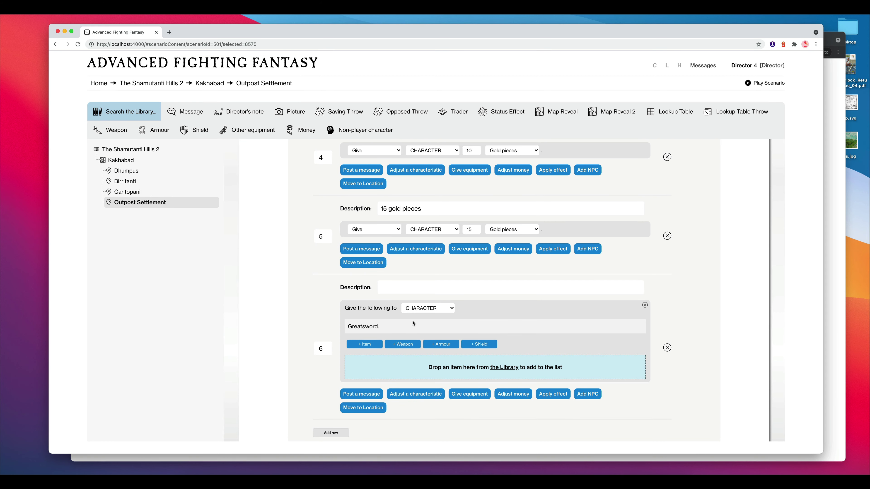
Step: Describe the roll 6 result as "a Greatsword"
left_click(417, 286)
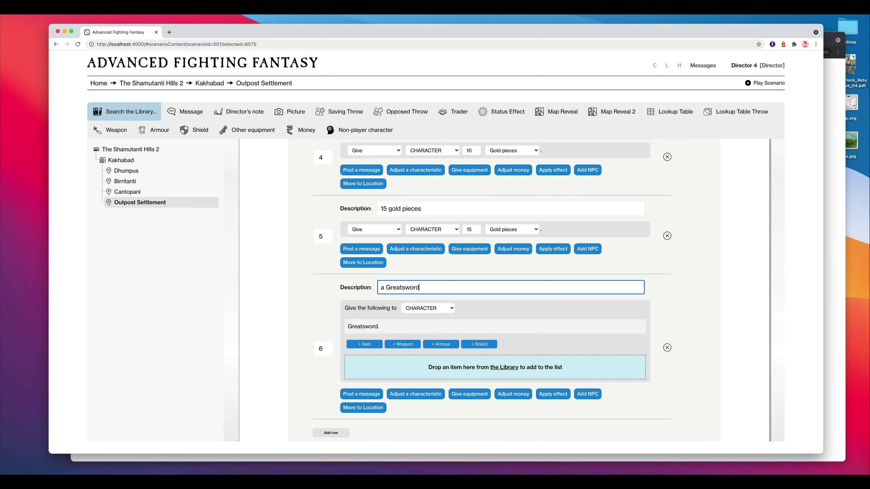
left_click(636, 425)
scroll(616, 418, "down", 3)
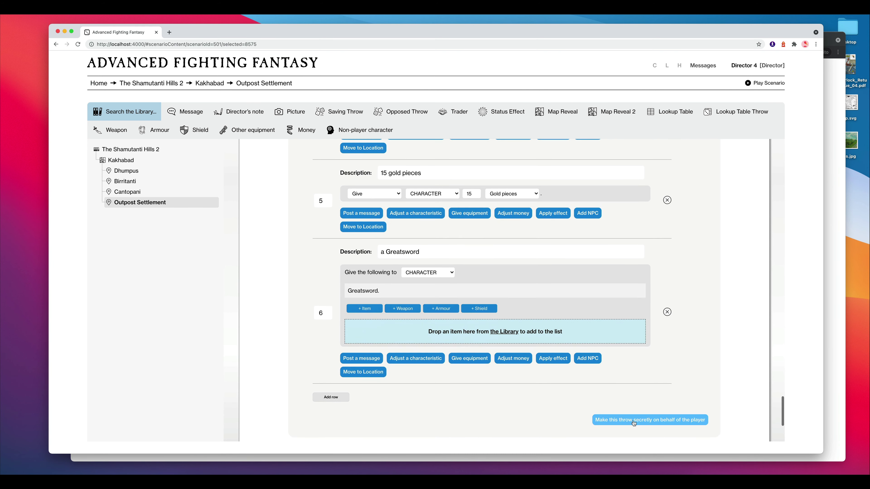
scroll(583, 406, "down", 2)
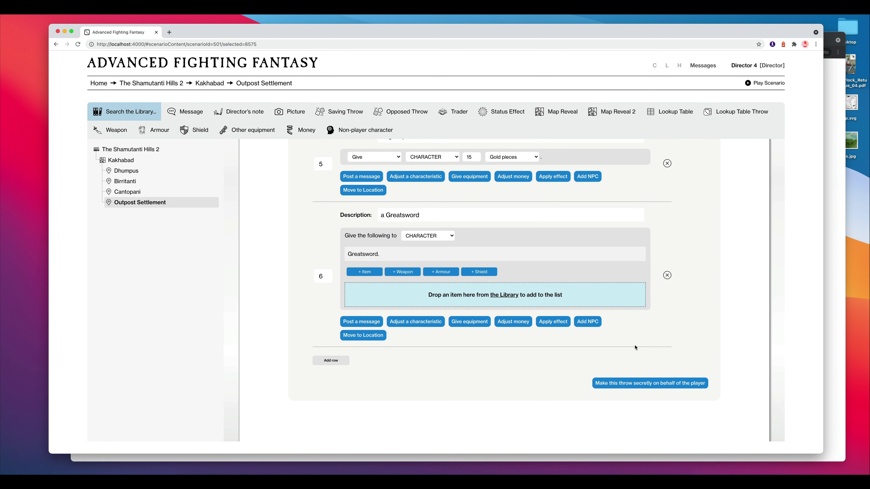
Step: Play the scenario and expand the Opening The Chest lookup throw in Outpost Settlement's location contents
left_click(764, 84)
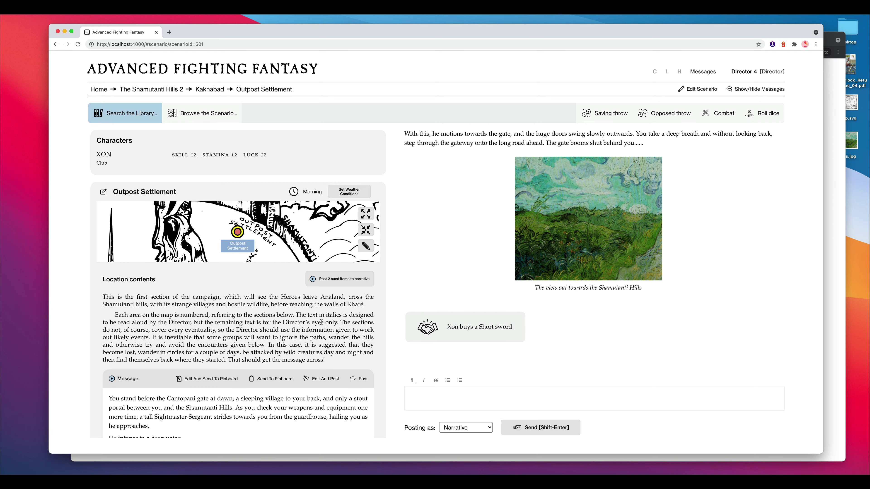
scroll(321, 322, "down", 10)
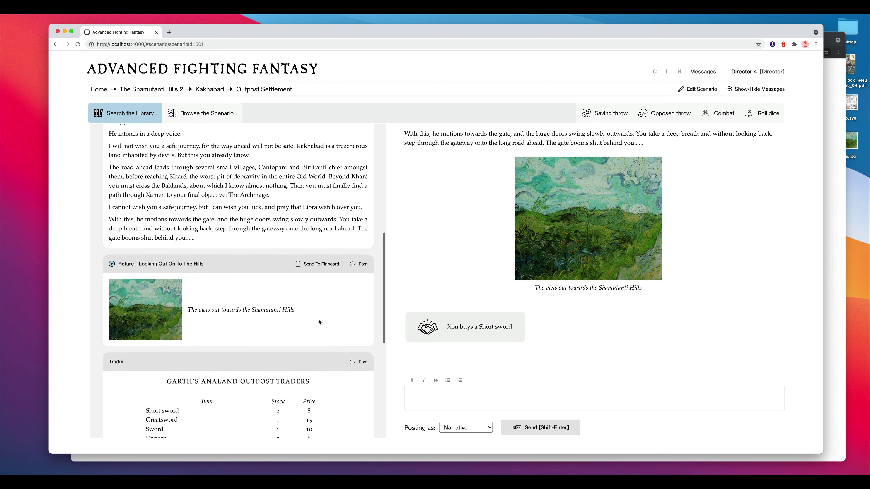
scroll(319, 322, "down", 8)
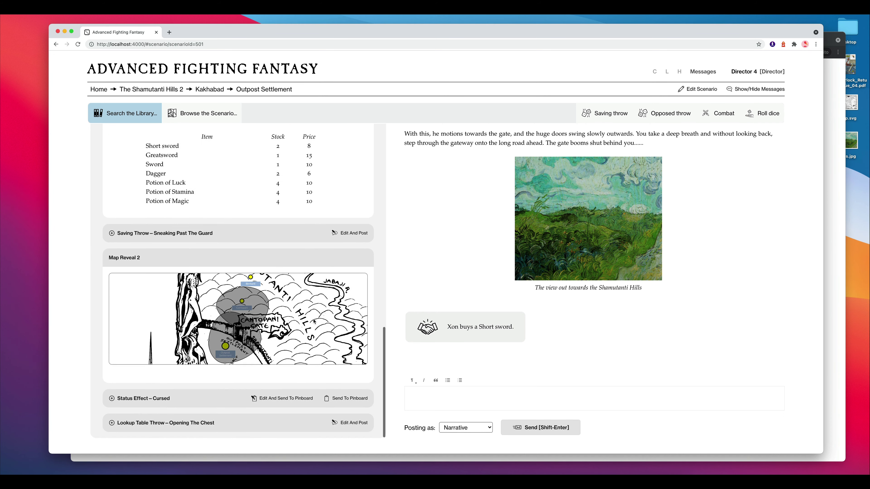
left_click(112, 424)
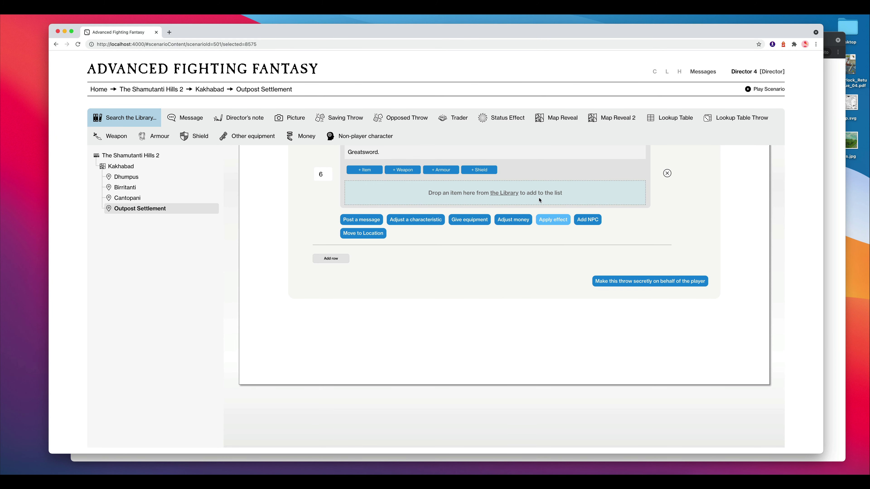
Step: Add a non-player character to Outpost Settlement with a blank name and the type "Orc Warrior"
left_click(362, 137)
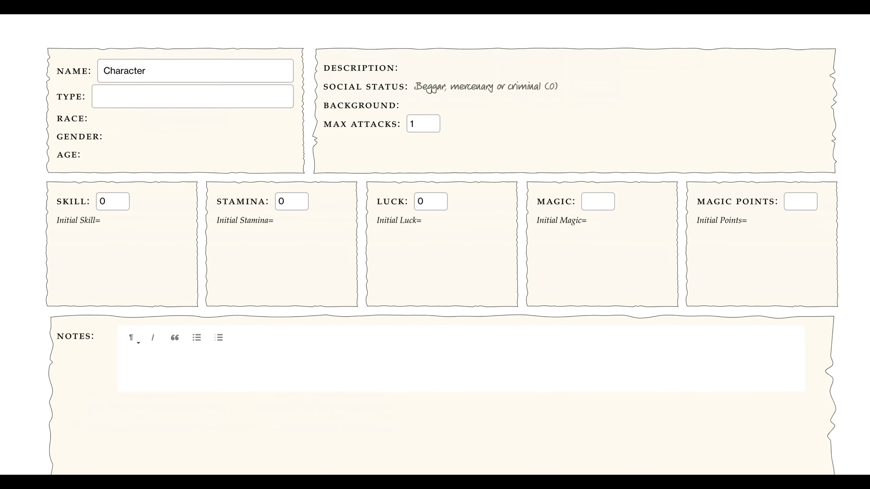
left_click_drag(134, 54, 62, 51)
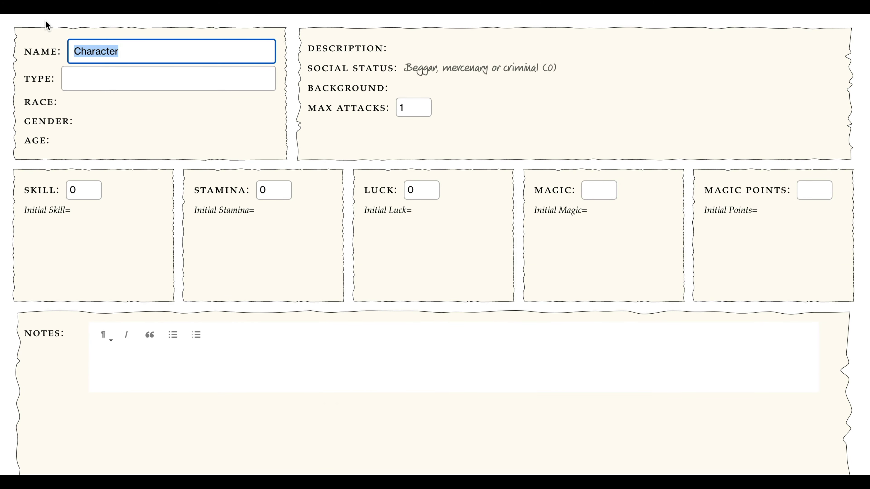
key("BackSpace")
key("Tab")
type("Orc Warrio")
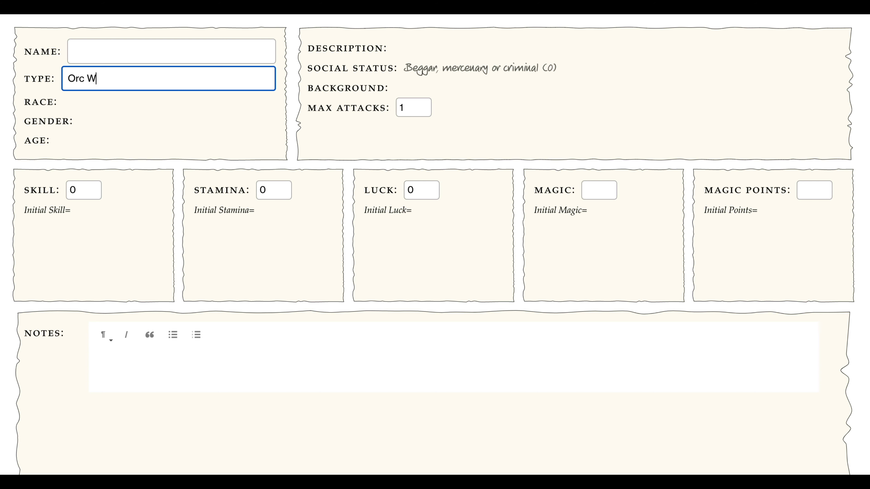
left_click(113, 226)
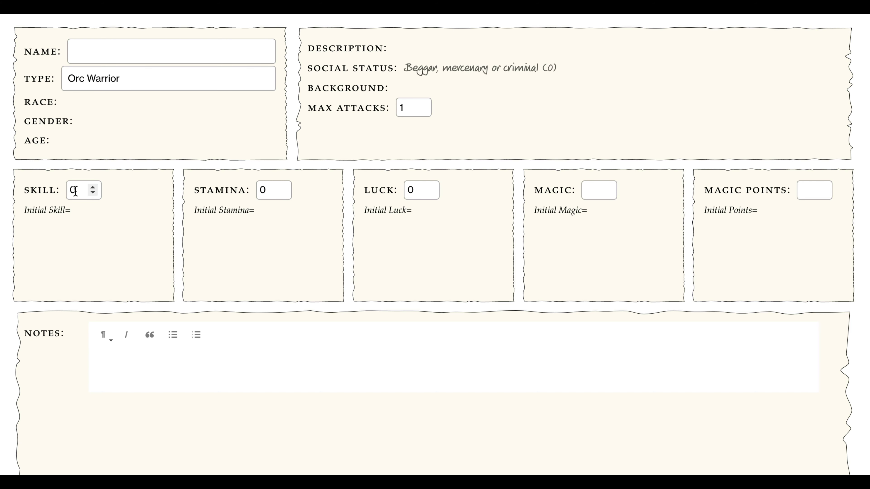
Step: Set the Orc Warrior's Skill to 7, Stamina to 6, Luck to 3, Magic to 0 and Magic Points to 0
double_click(82, 190)
key("BackSpace")
type("7")
key("Tab")
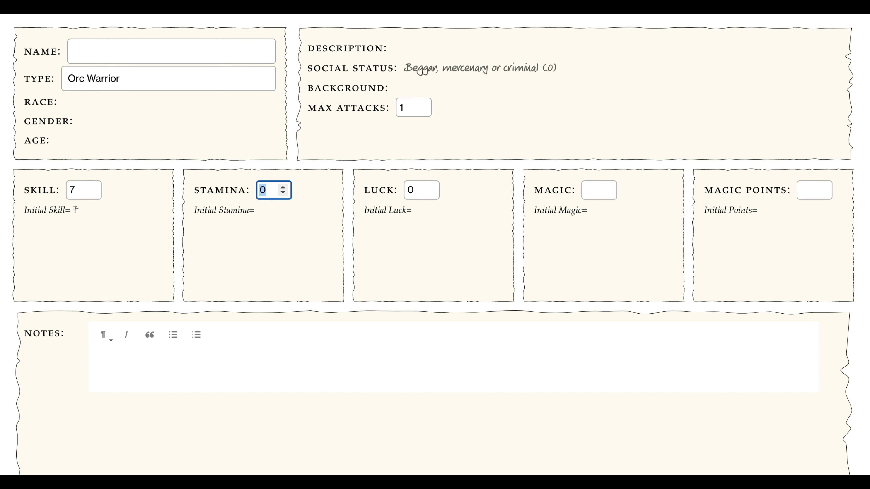
type("6")
key("Tab")
type("3")
key("Tab")
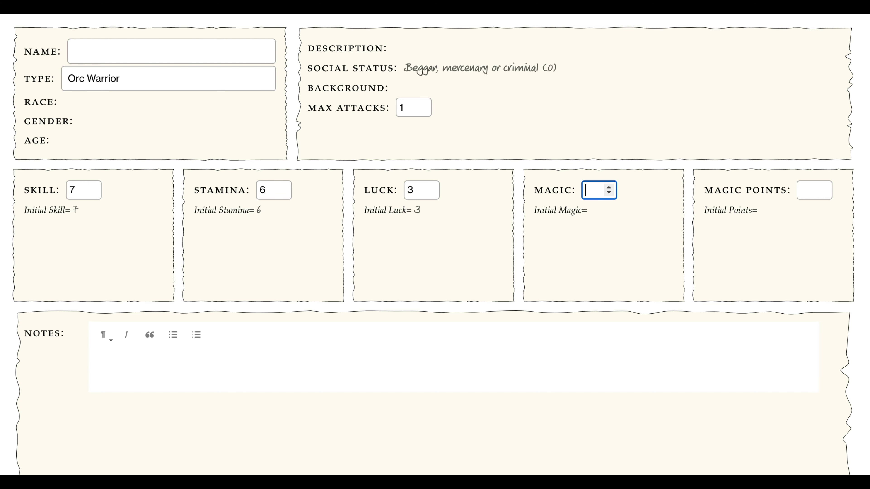
type("0")
key("Tab")
type("0")
key("Tab")
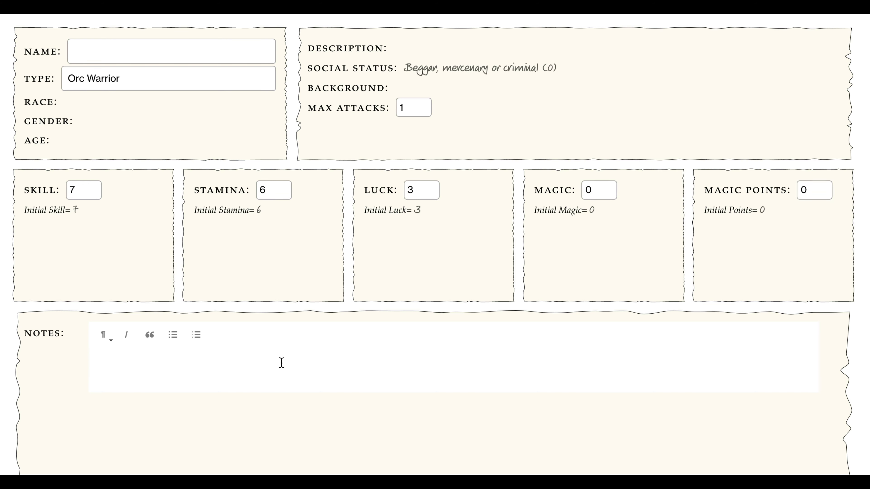
Step: Write "The captain of the local guard." in the Orc Warrior's notes
type("The captin o")
key("BackSpace")
key("BackSpace")
key("BackSpace")
type("ain of ")
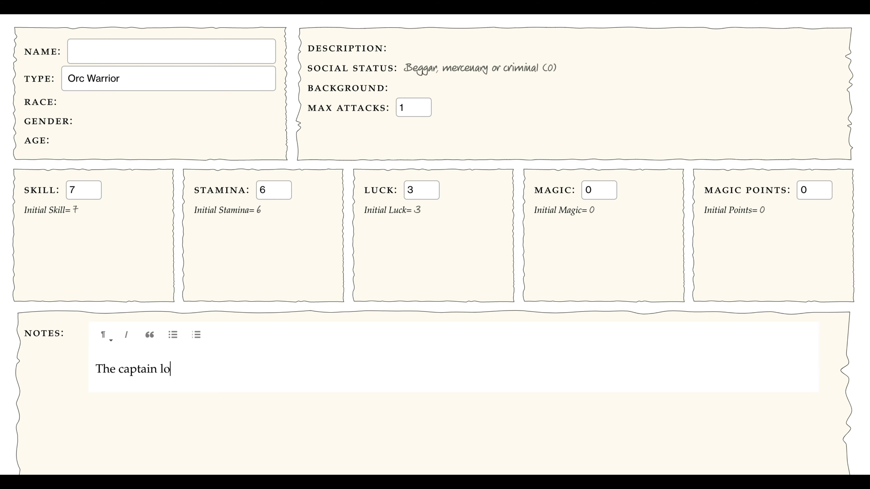
type("the local guard.")
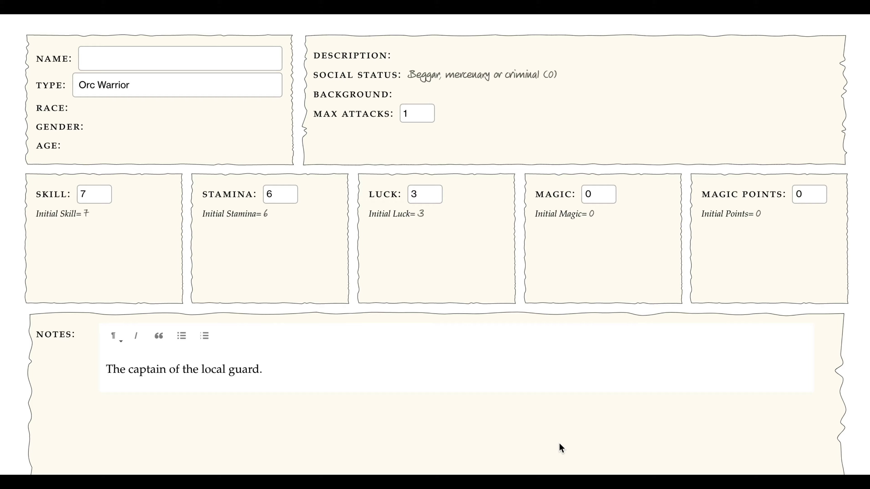
Step: Search the Library for "dagger" and add the Dagger weapon to the Orc Warrior's equipment
scroll(565, 422, "down", 10)
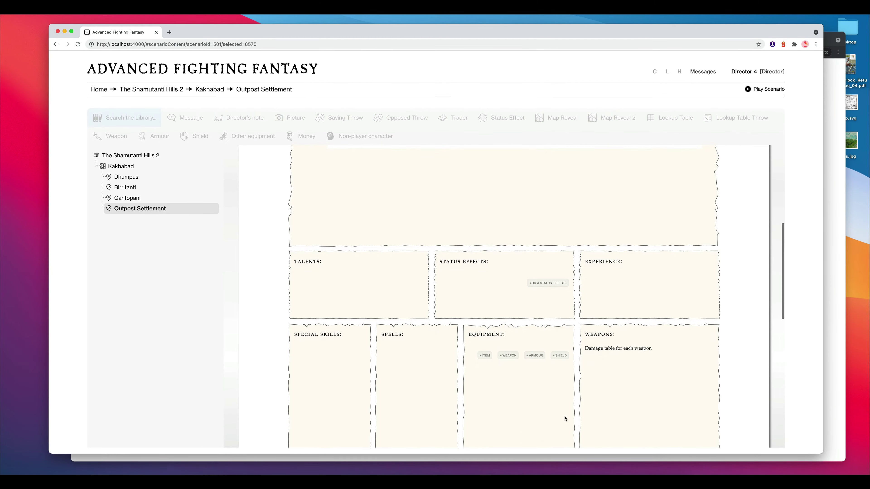
scroll(564, 416, "down", 5)
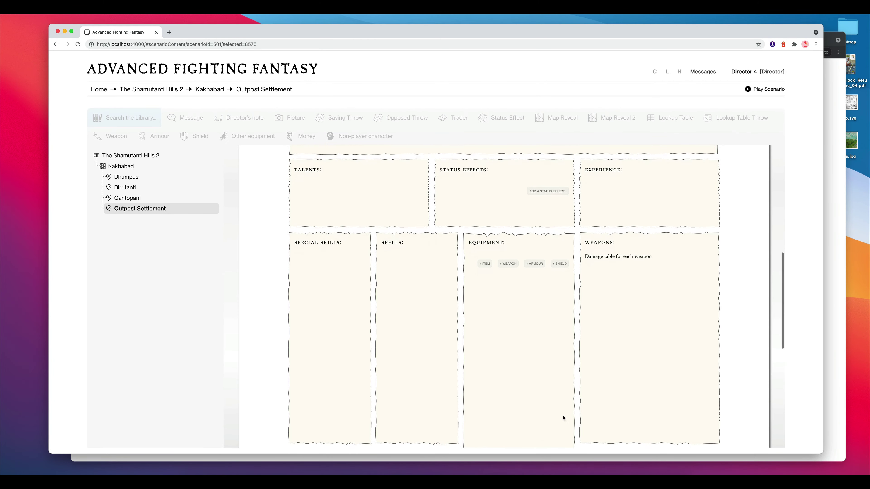
key("ctrl+k")
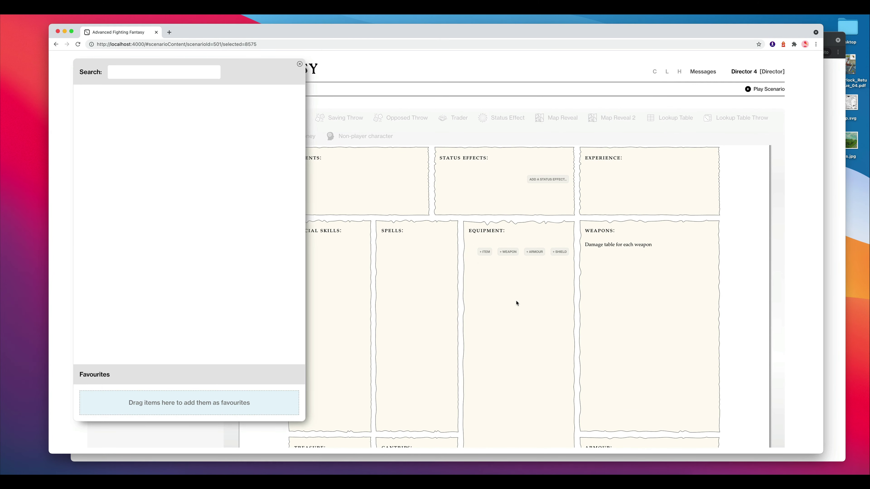
type("dagger")
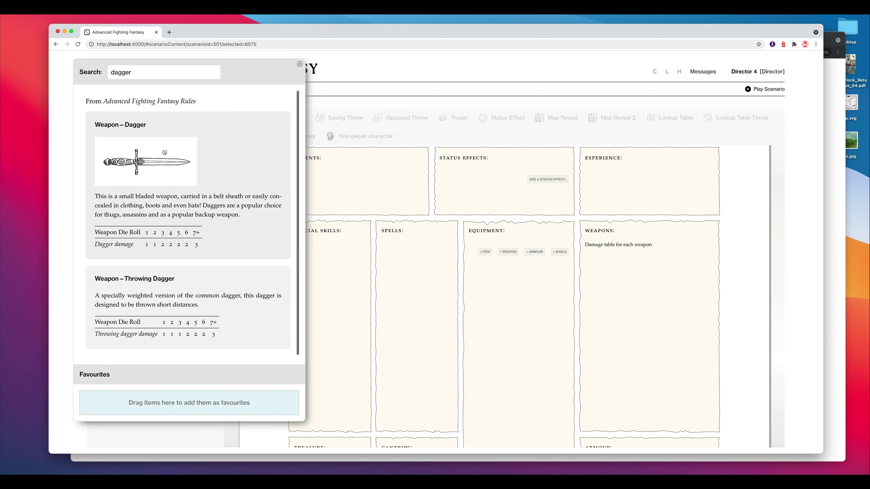
left_click_drag(164, 153, 517, 279)
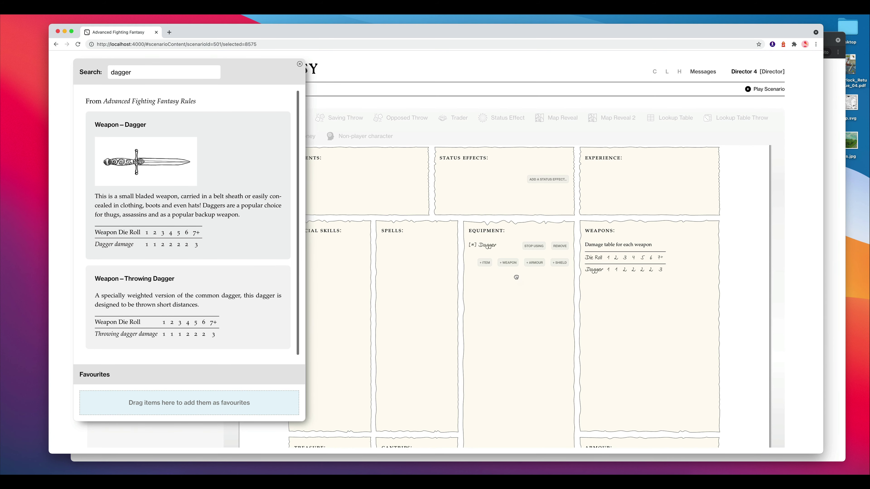
left_click(299, 64)
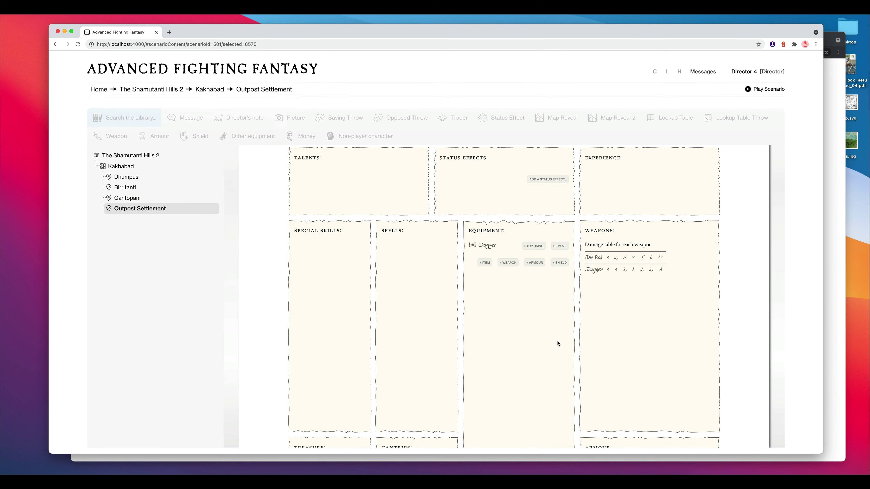
Step: Give the Orc Warrior 4 silver pieces and save the character
scroll(557, 344, "down", 6)
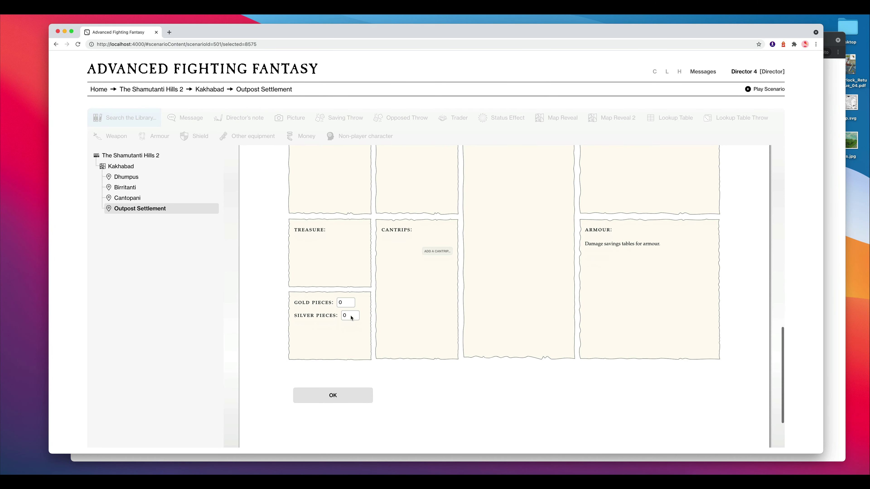
left_click(354, 313)
left_click(355, 313)
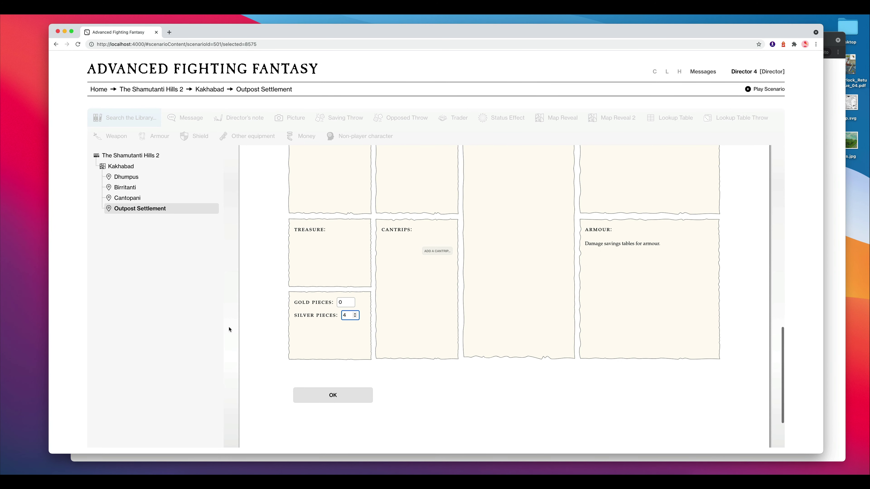
left_click(332, 396)
Step: Play the scenario and move the Orc Warrior from Outpost Settlement's location contents to the current location
scroll(334, 398, "down", 10)
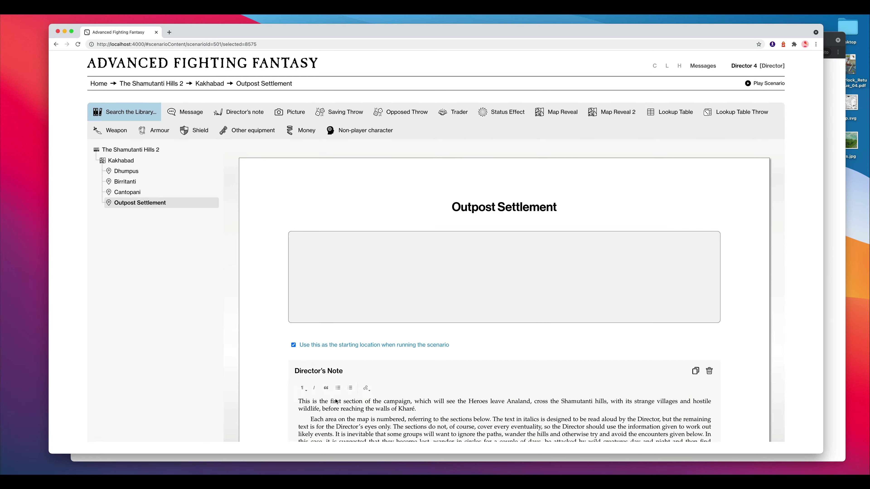
scroll(336, 399, "down", 15)
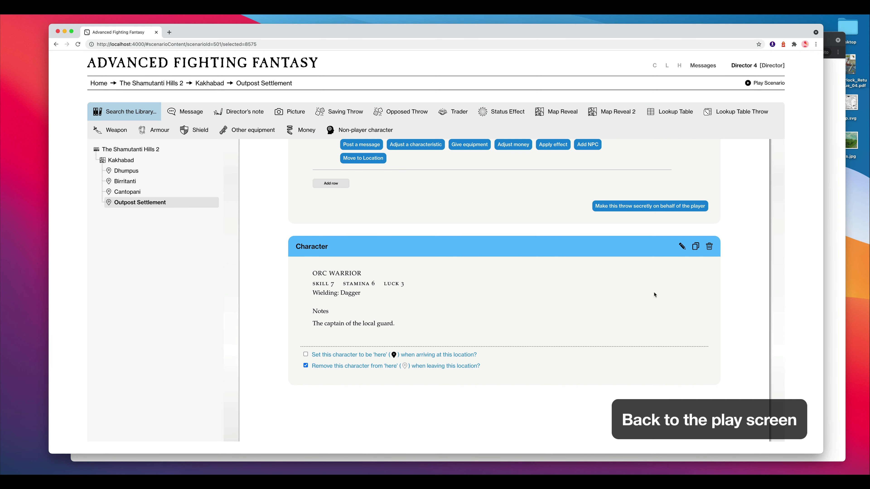
left_click(769, 84)
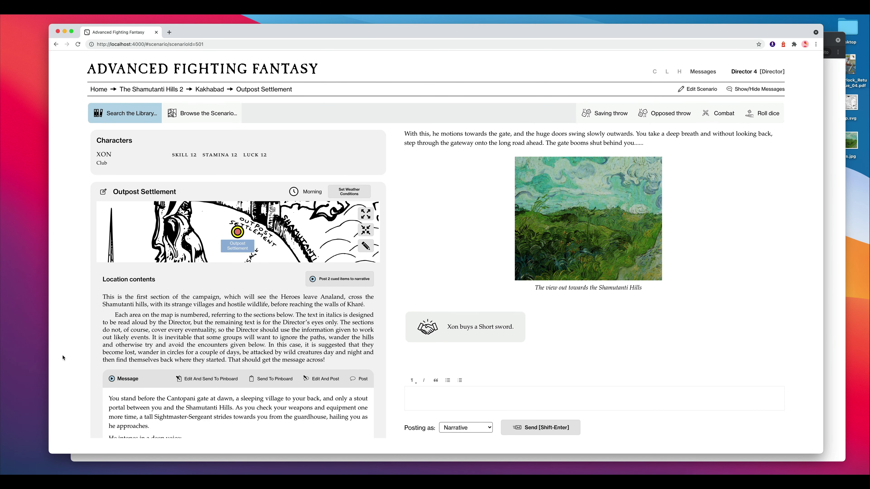
scroll(166, 326, "down", 15)
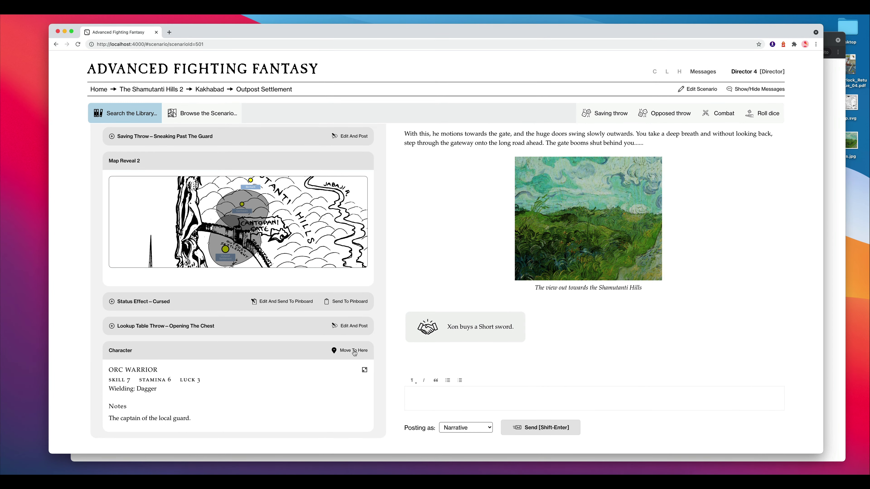
left_click(354, 351)
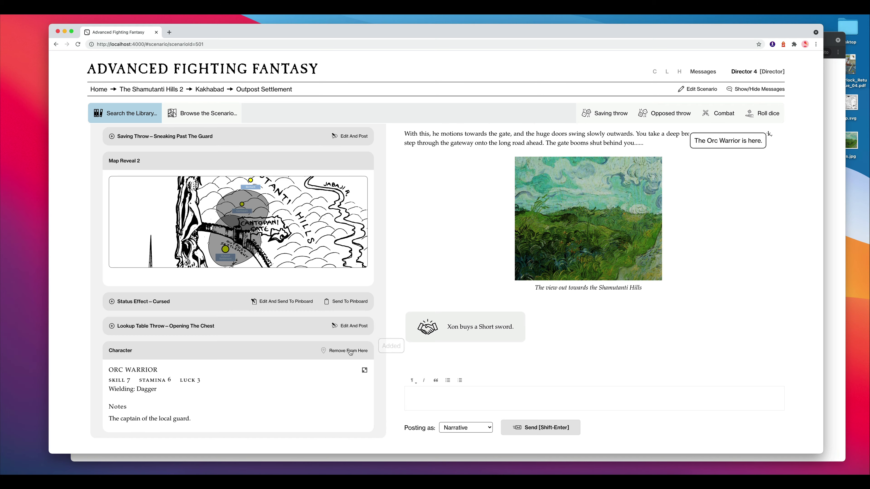
scroll(91, 252, "up", 15)
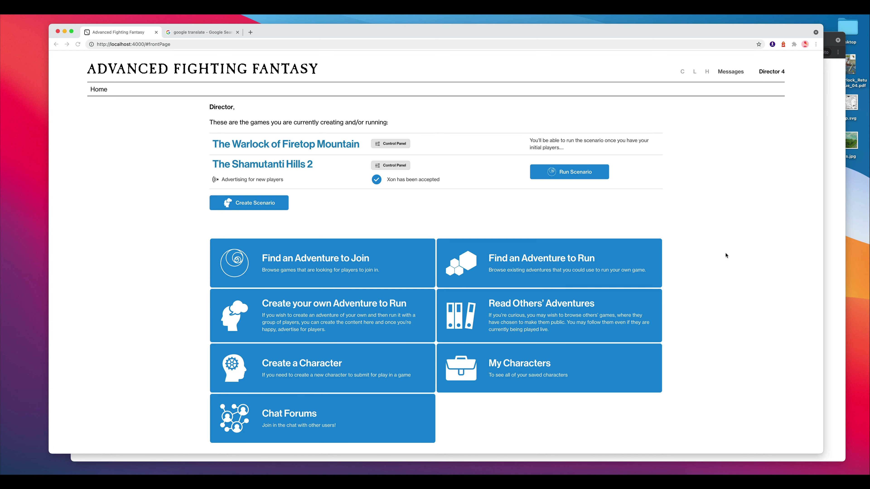
Step: Set The Shamutanti Hills 2's description to "次のセッションの日時を設定することができ、プレイヤーはこれを事前に通知されます。 自動翻訳をお詫びします！" through its Control Panel
left_click(391, 166)
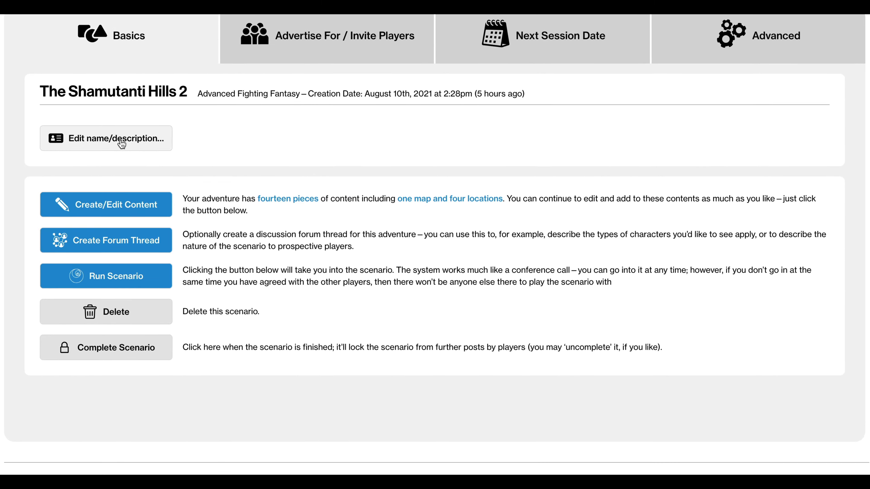
left_click(246, 190)
left_click(344, 243)
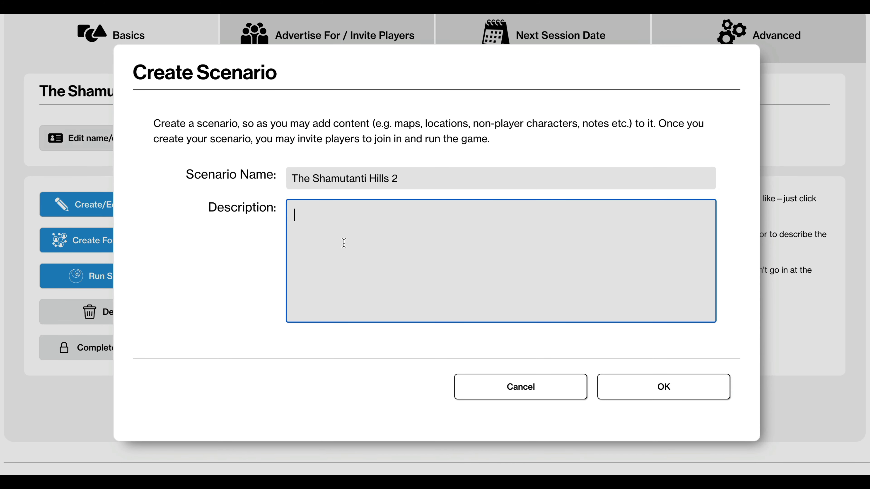
type("次のセッションの日時を設定することができ、プレイヤーはこれを事前に通知されます。  自動翻訳をお詫びします！")
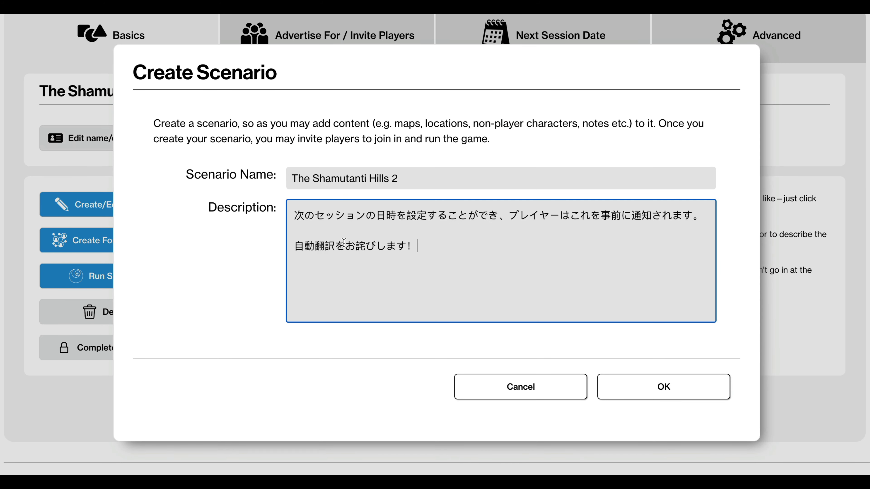
left_click(666, 392)
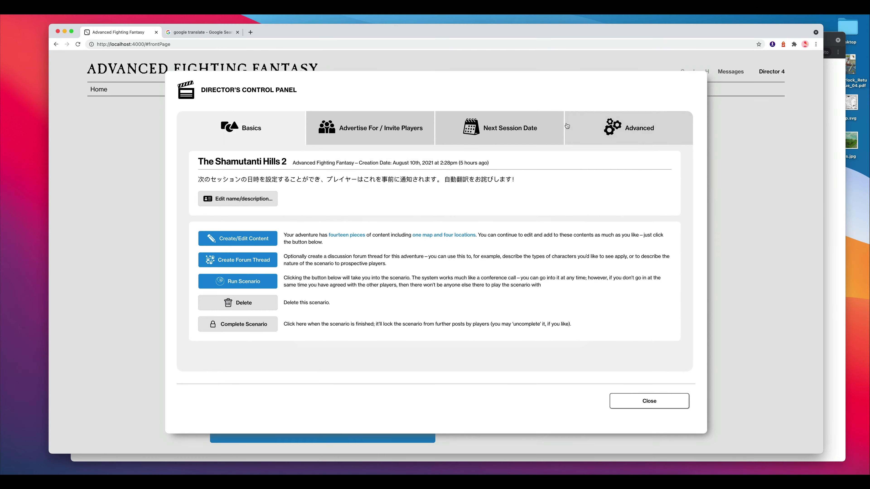
Step: Schedule the scenario's next session for 13/08/2021 at 21:00 and close the Director's Control Panel
left_click(555, 127)
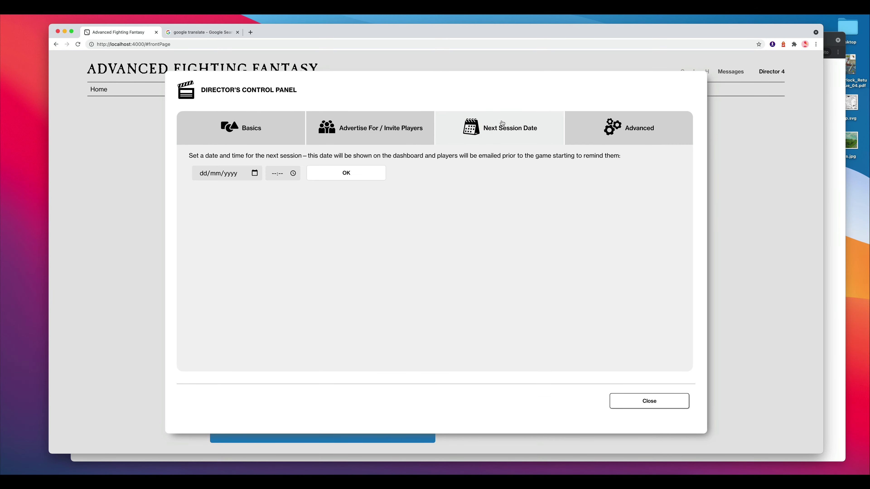
left_click(255, 173)
left_click(273, 173)
type("2100")
left_click(349, 179)
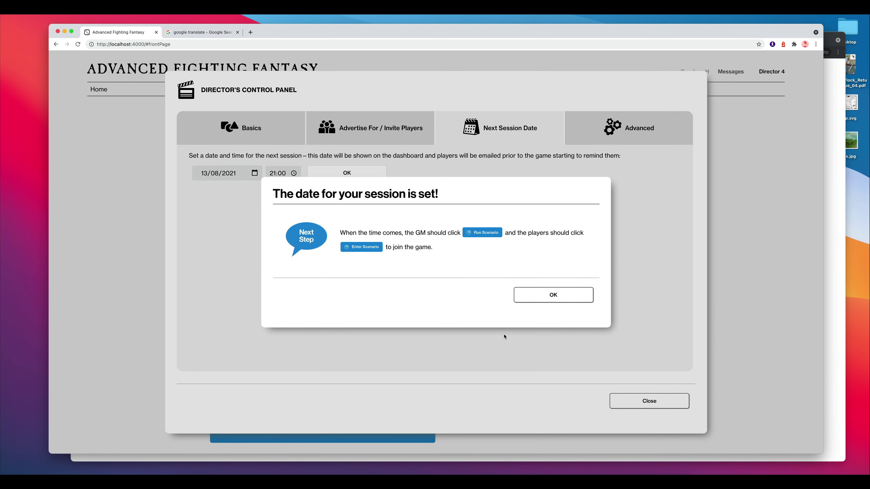
left_click(550, 300)
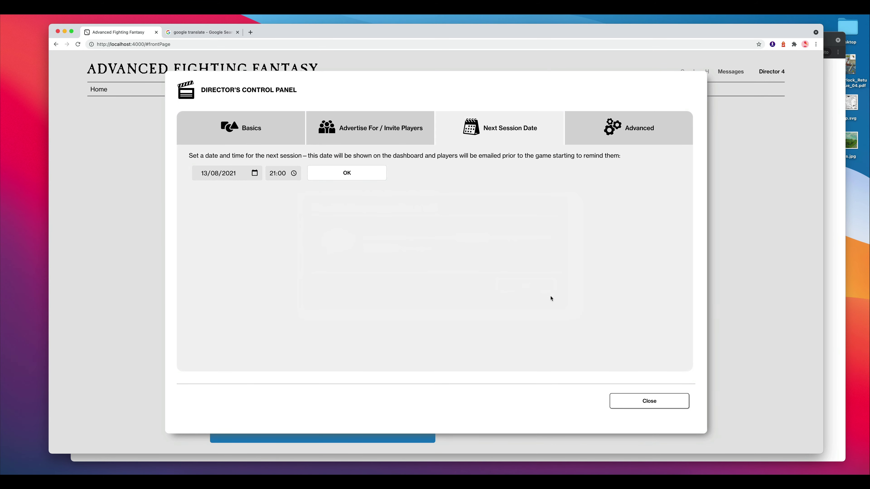
left_click(628, 401)
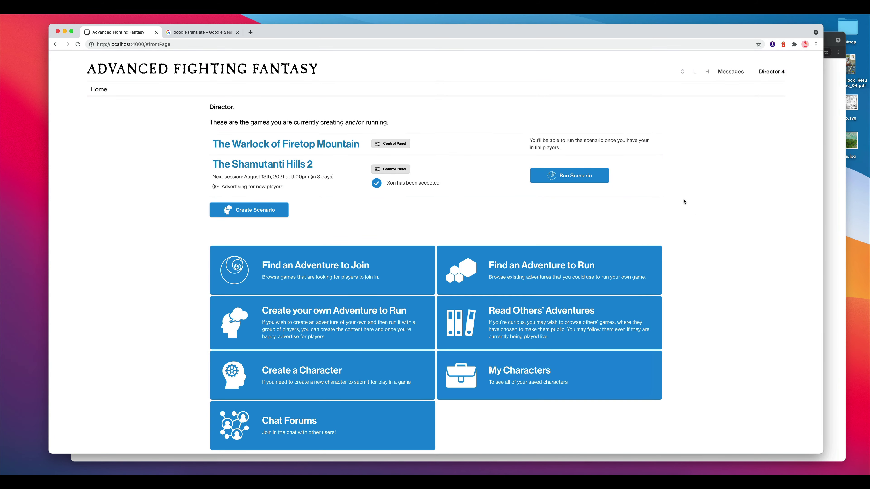